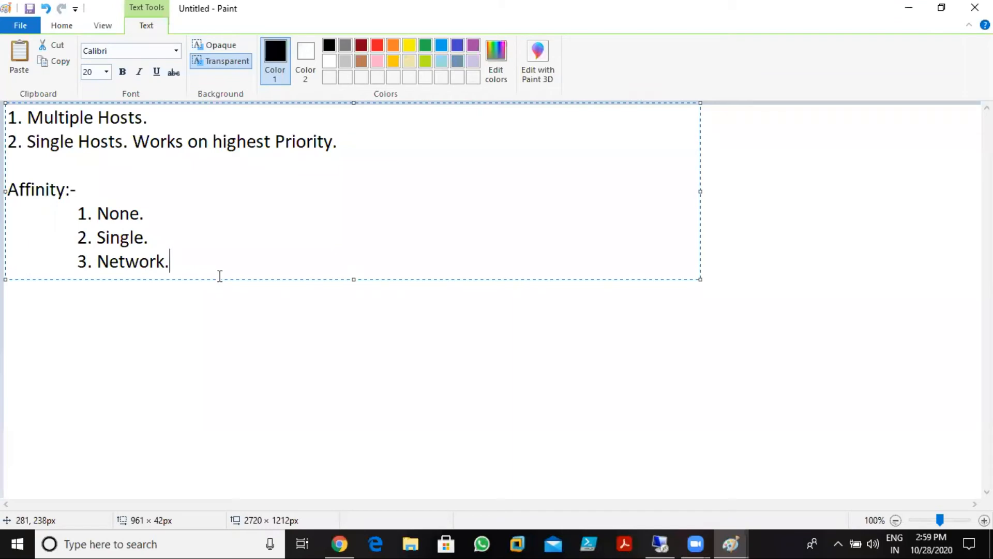
- Add a 'Host Parameters.' heading below the Affinity list, with indented first item '1. Priority.'
key(Return)
key(Return)
text(Hos)
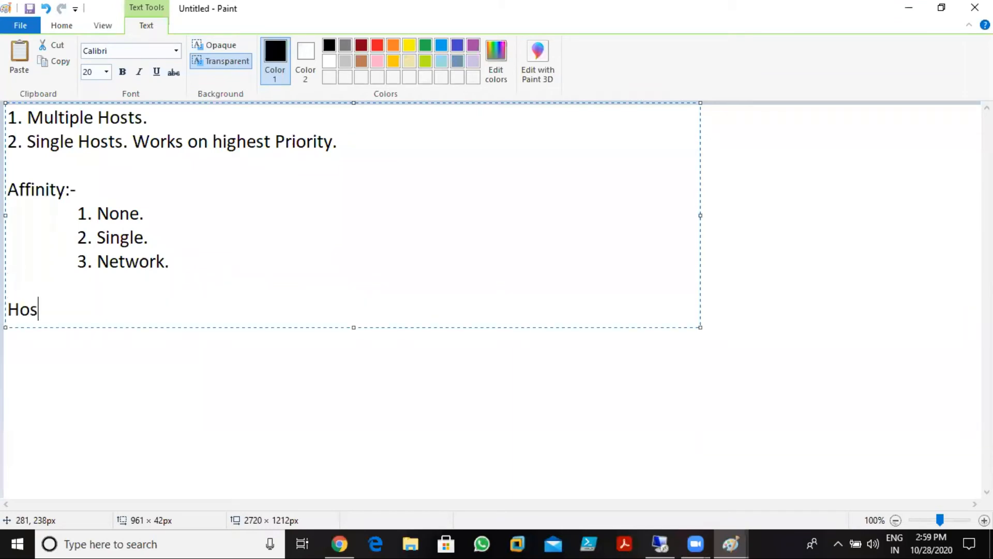
text(t Parametres)
key(BackSpace)
key(BackSpace)
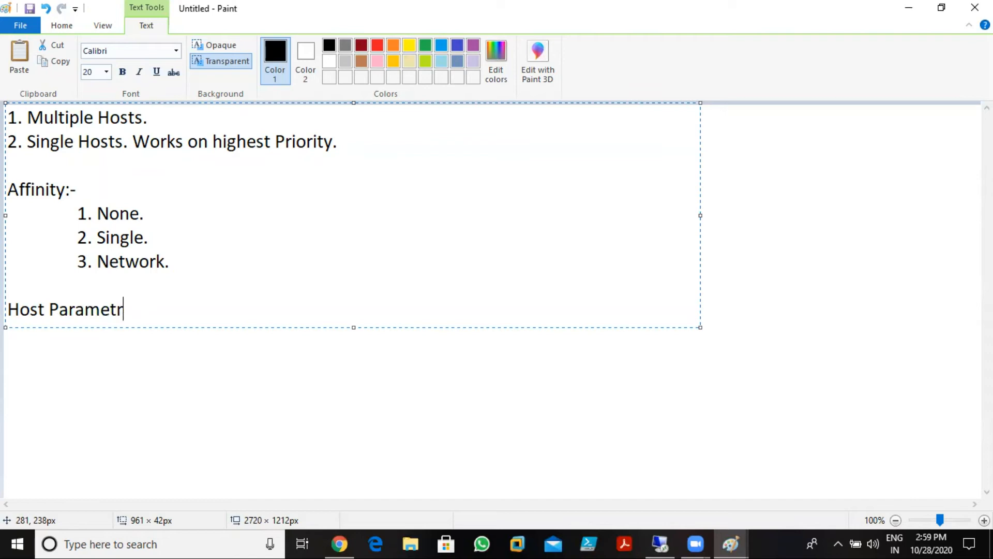
key(BackSpace)
text(ers.)
key(Return)
key(Tab)
key(Tab)
text(1. Prior)
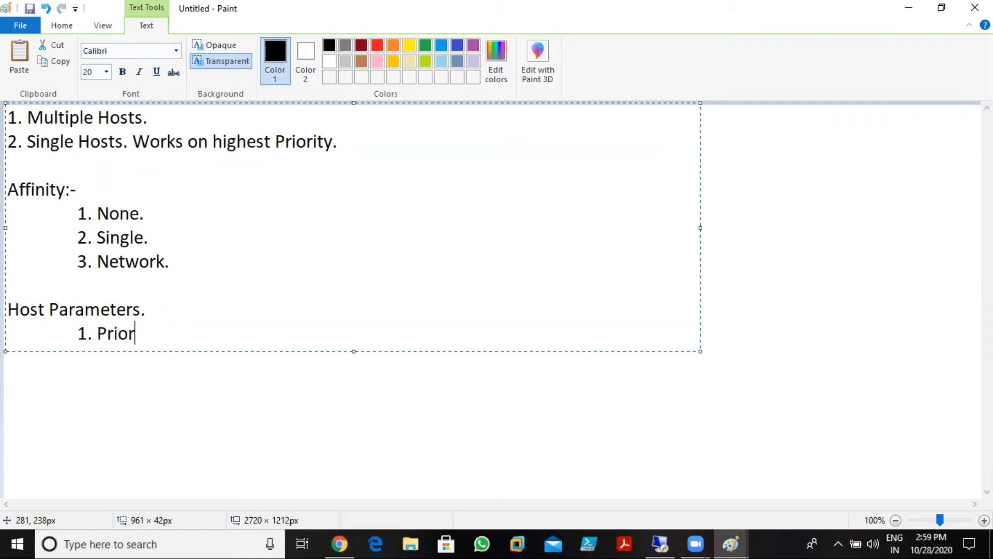
text(ity.)
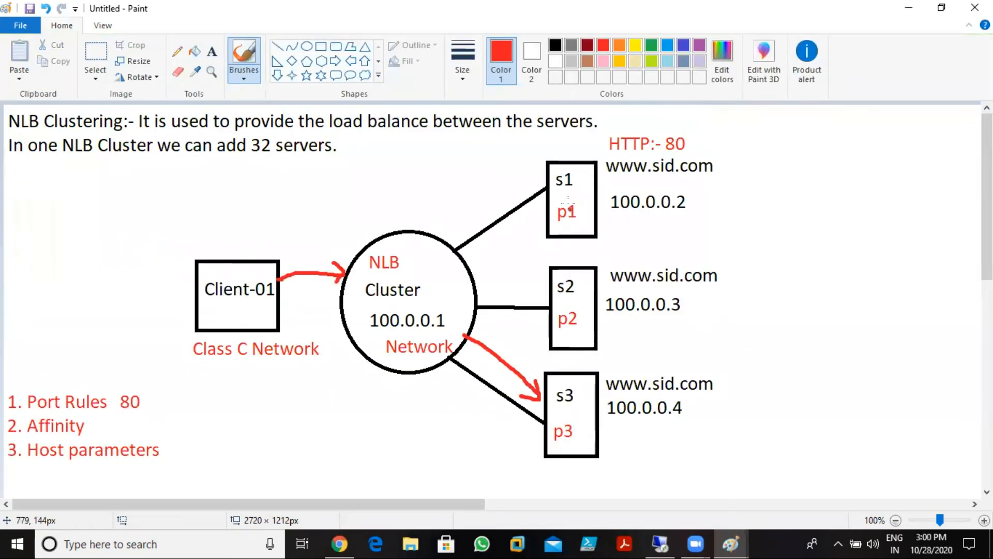
- Undo the red arrows, then draw red underlines beneath p1, p2 and p3 in the s1–s3 boxes
key(ctrl+z)
key(ctrl+z)
key(ctrl+z)
key(ctrl+z)
key(ctrl+z)
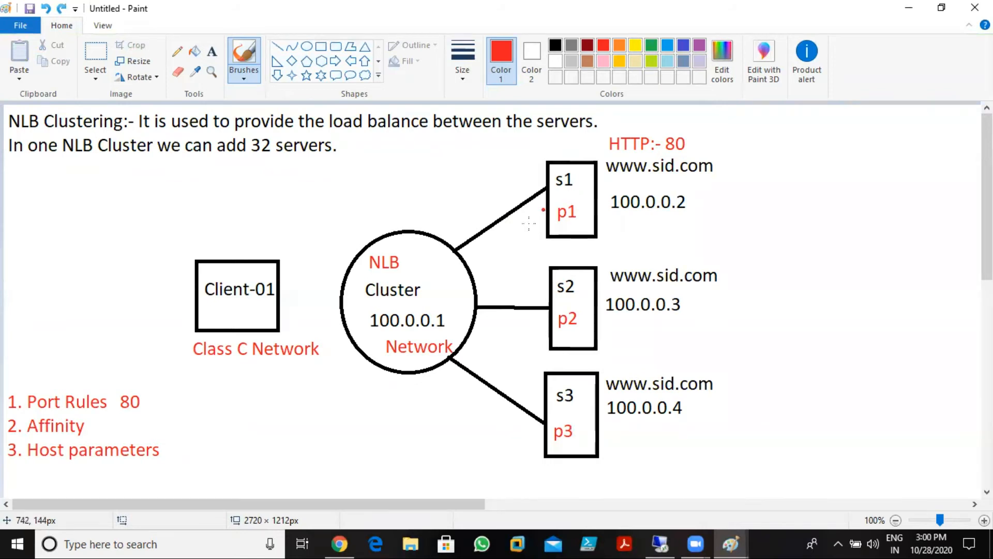
drag(555, 224, 580, 222)
drag(555, 329, 583, 330)
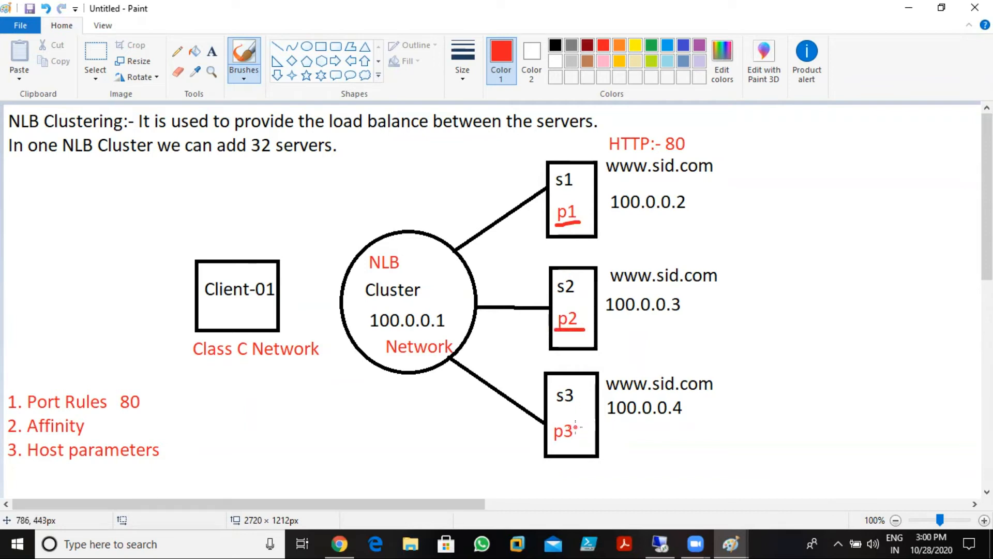
drag(556, 442, 575, 441)
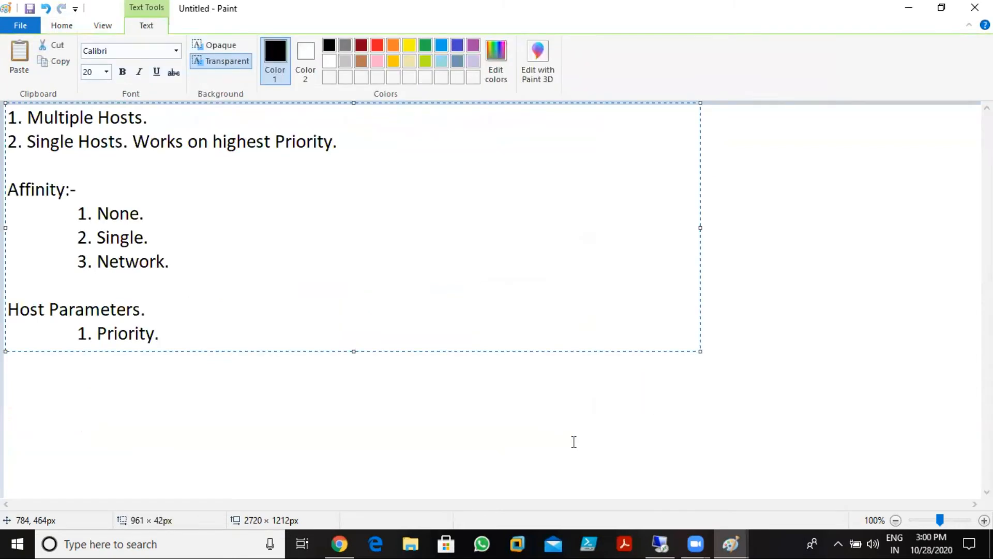
- Add indented items '2. Dedicated Ip address.' and '3. Subnet Mask.' below Priority
key(Return)
key(Tab)
text(2. Dedicated Ip address)
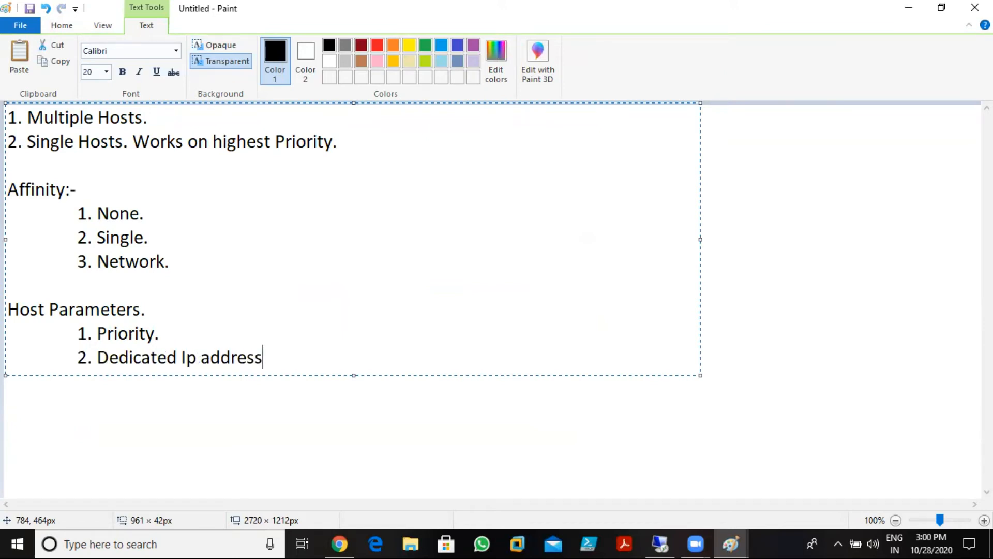
text(.)
key(Return)
key(Tab)
key(Tab)
text(3. Subnet Mask.)
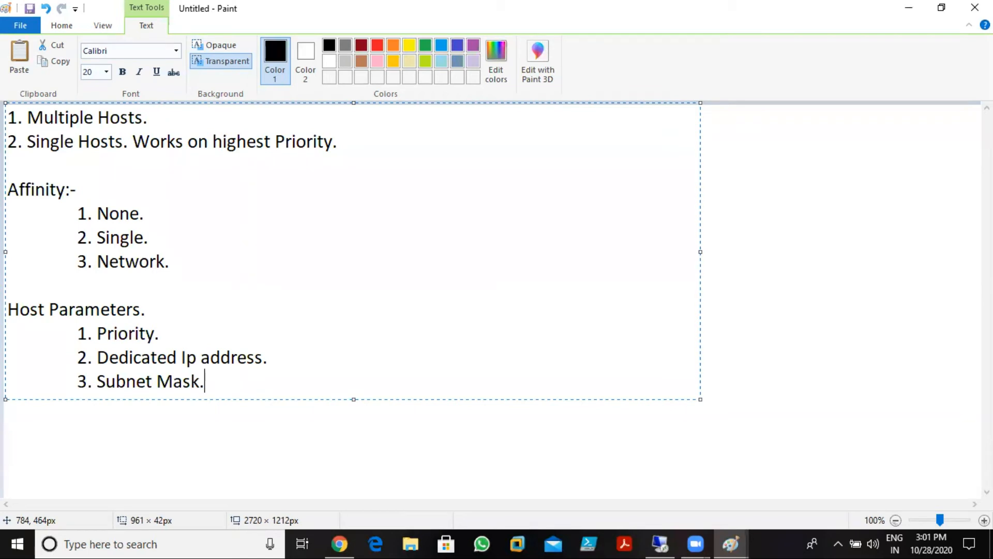
- Add the fourth indented item '4. Host state:-'
key(Return)
key(Return)
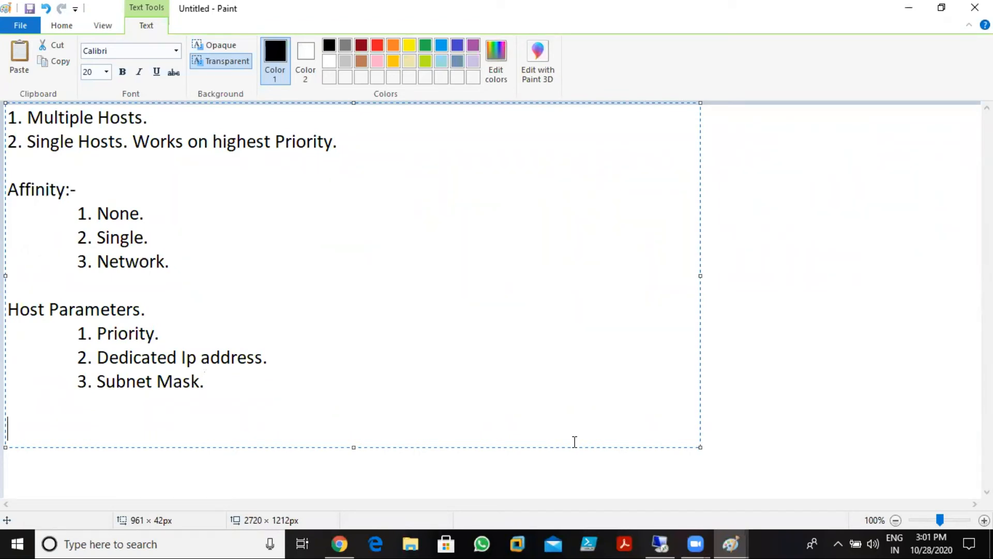
key(BackSpace)
key(Tab)
key(Tab)
text(4. Host st)
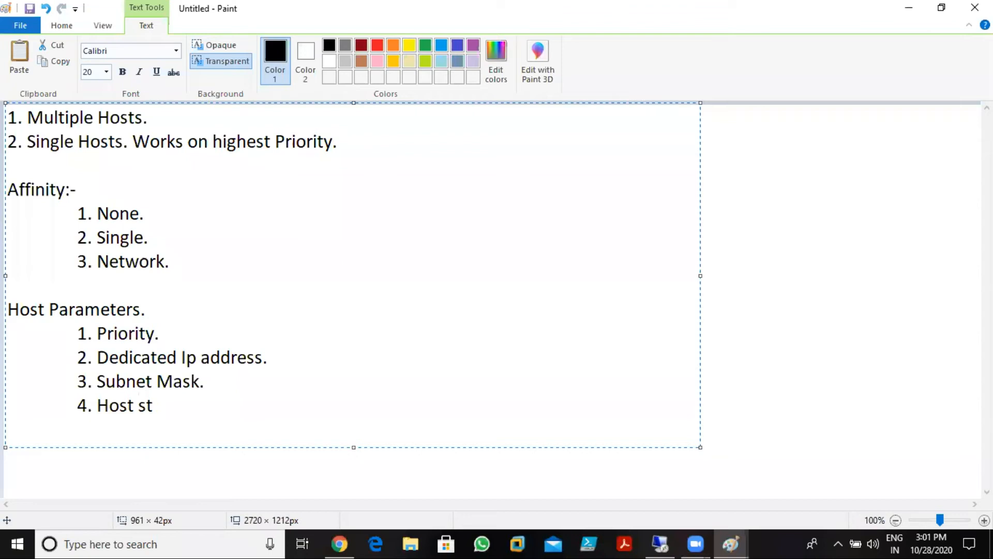
text(ate:-)
- Nest sub-items '1. Started', '2. Suspended' and '3. Stopped' under Host state
key(Return)
key(Tab)
key(Tab)
key(Tab)
text(1. S)
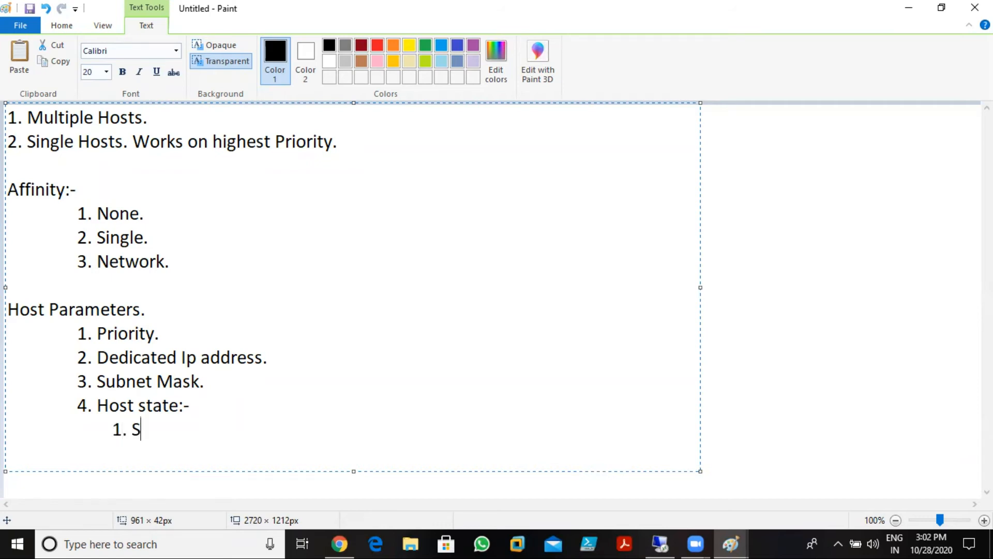
text(tarted)
key(Left)
key(Right)
key(Return)
key(Tab)
key(Tab)
key(Tab)
text(2.)
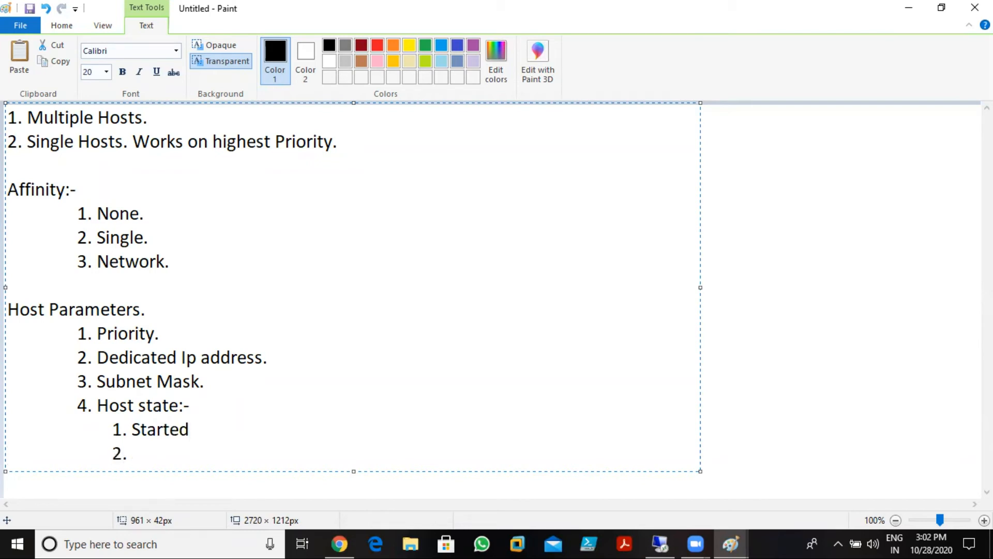
text( Suspended)
key(Return)
key(Tab)
key(Tab)
key(Tab)
text(3.)
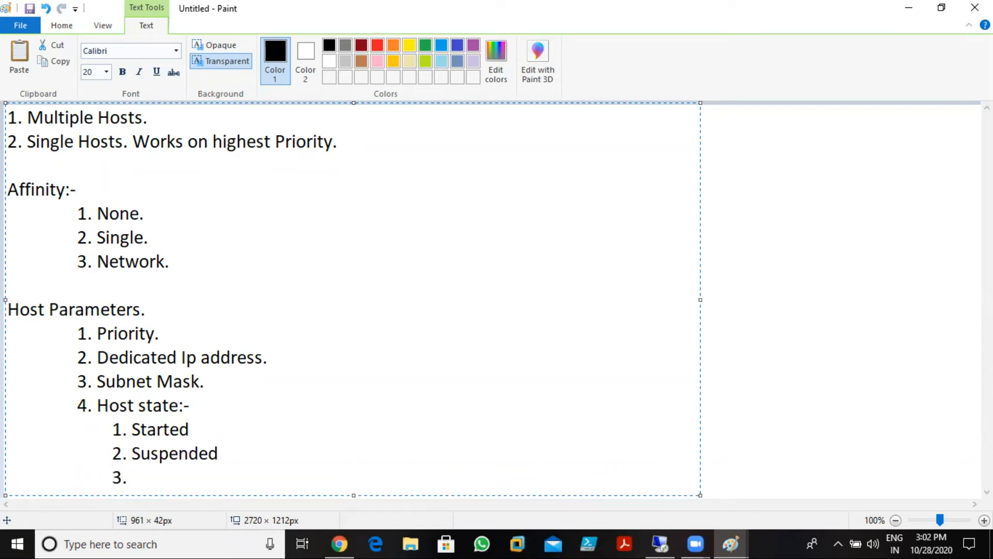
text( Stopped)
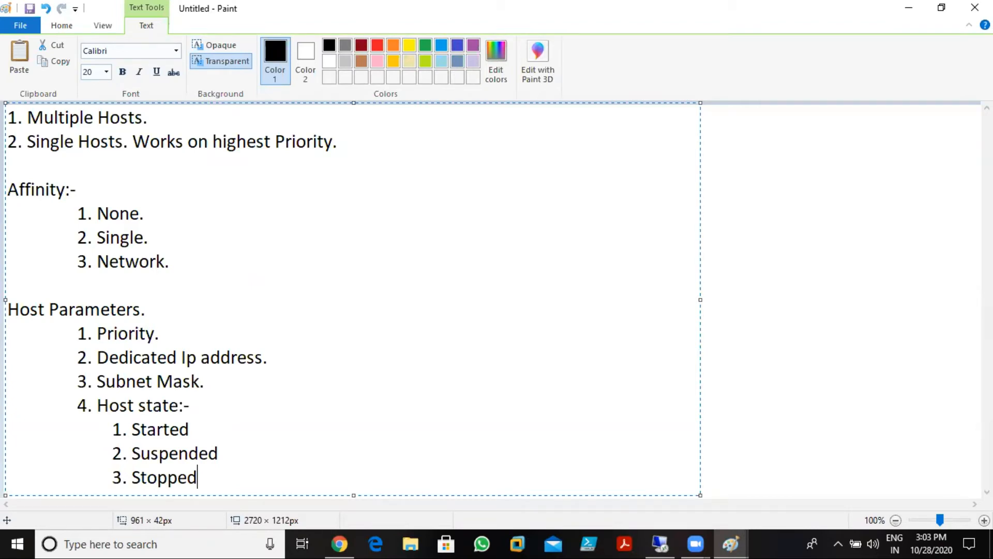
- Commit the notes and start a new top-right text box reading '3 Servers' with '1. PDC' beneath
click(715, 158)
drag(395, 122, 711, 131)
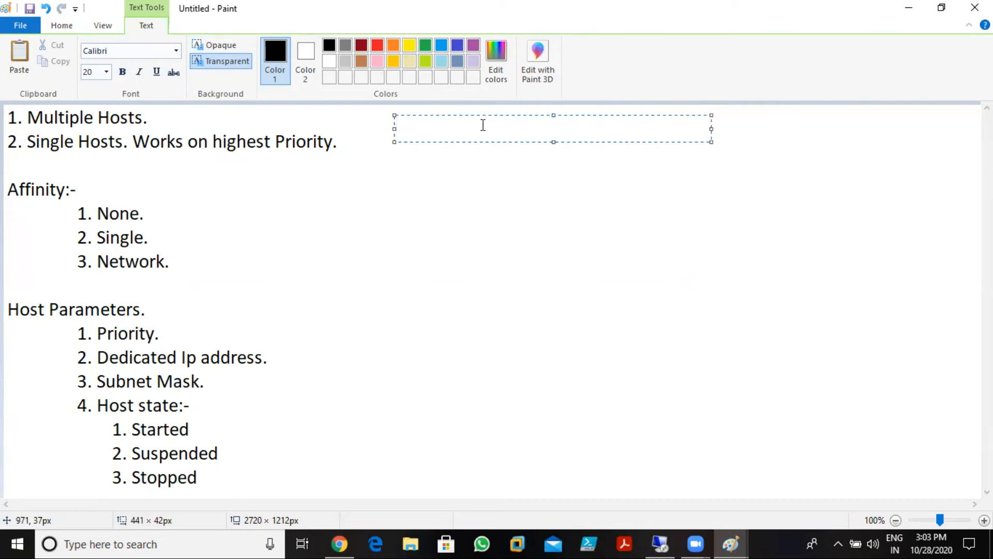
text(3)
key(BackSpace)
text(Servers)
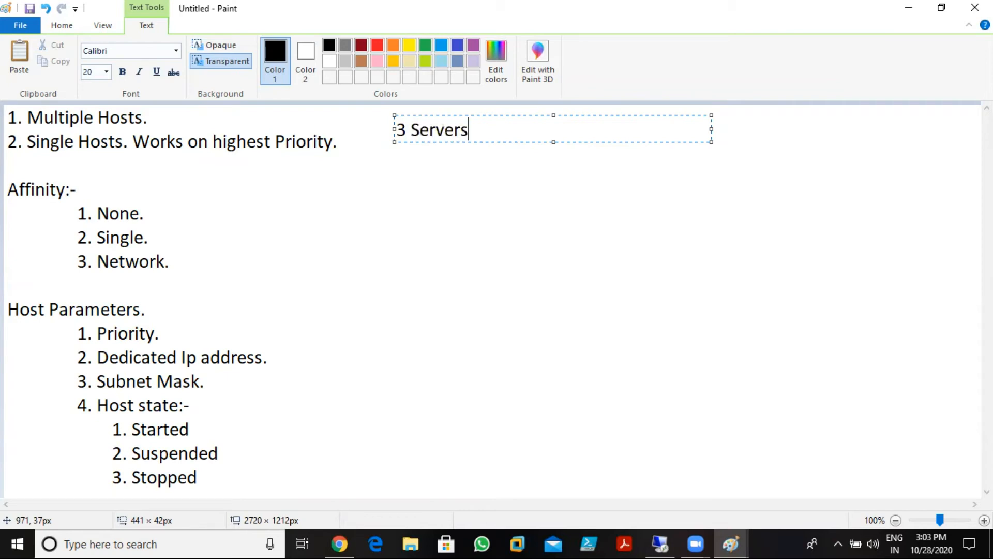
key(Return)
key(Tab)
key(Tab)
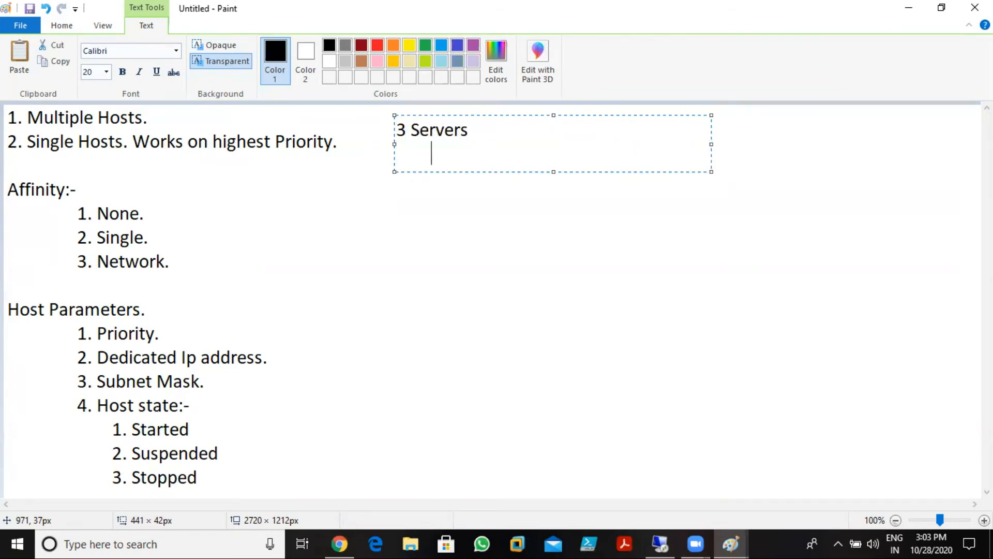
text(1. PDC)
- Add the line '2 Member Servers working as Web servers'
key(Return)
key(Tab)
key(Tab)
key(Tab)
key(BackSpace)
text(2.)
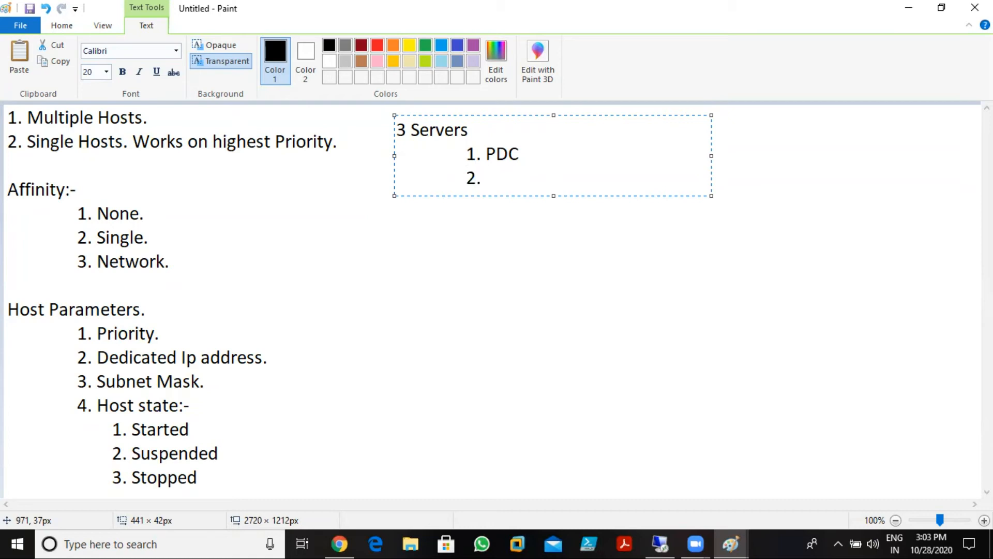
key(BackSpace)
key(BackSpace)
text(Members)
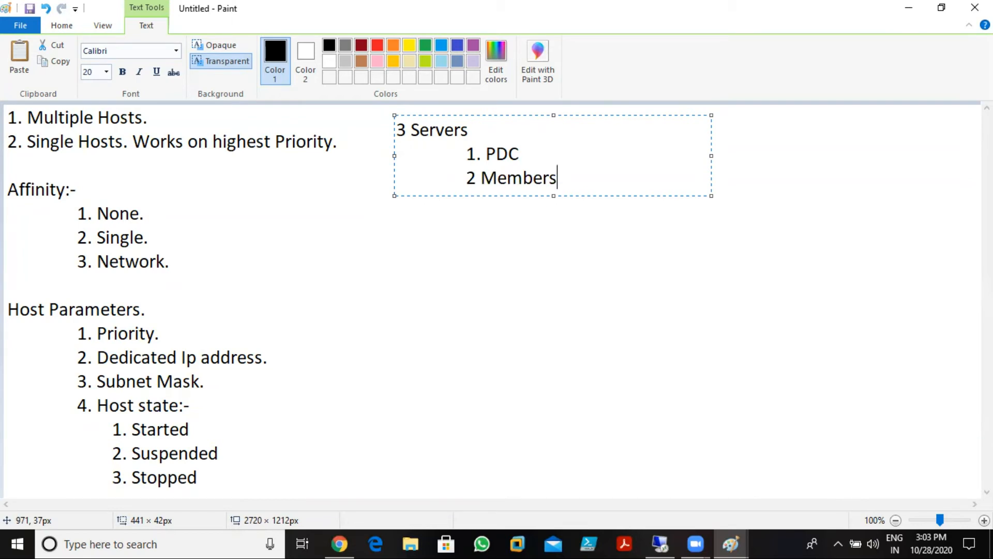
key(BackSpace)
text(Servers )
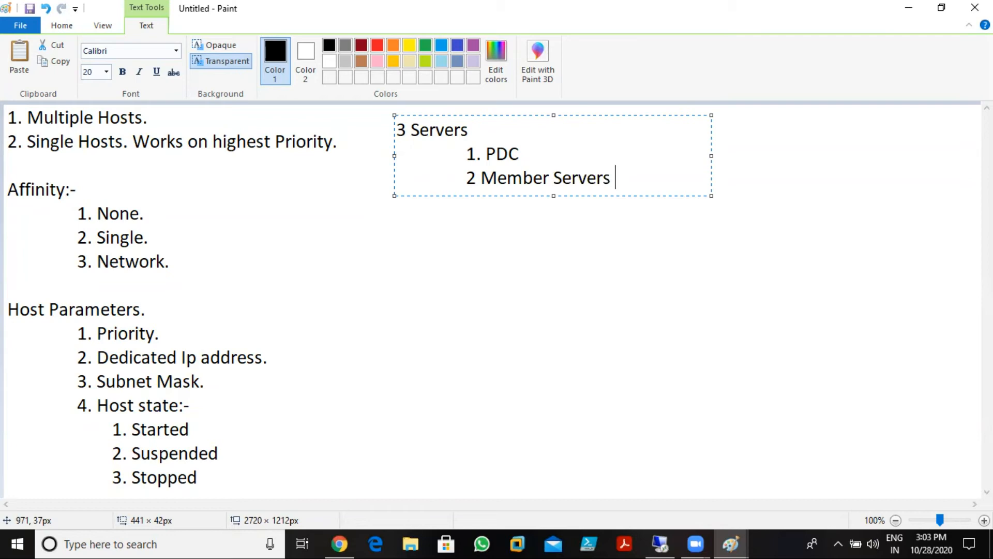
text(works )
text(oin)
key(BackSpace)
key(BackSpace)
key(BackSpace)
key(BackSpace)
key(BackSpace)
text(ing as Web servers)
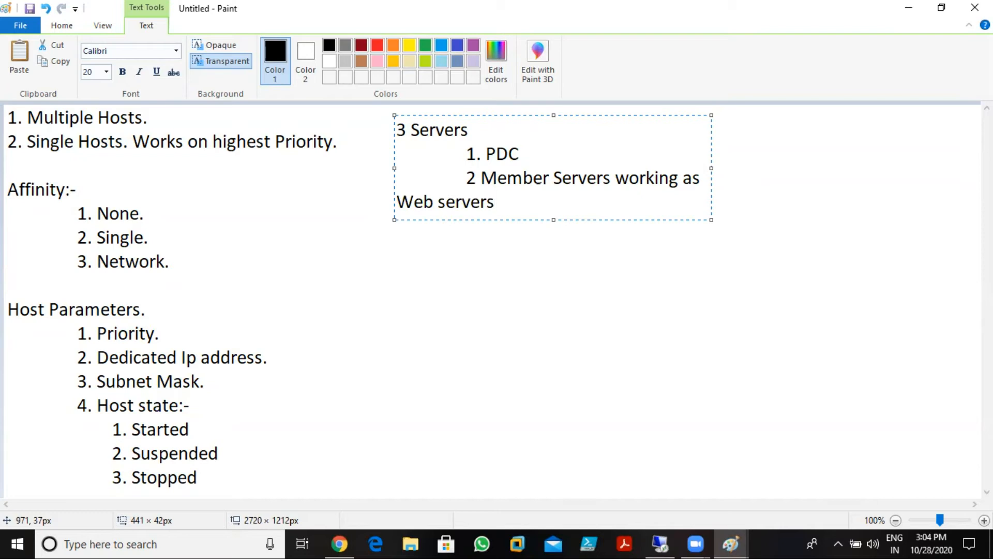
- Finish the note with 'and i need to install NLB clustering Services.'
text(and i)
text( need to imd)
text(ts;;)
key(BackSpace)
key(BackSpace)
key(BackSpace)
key(BackSpace)
key(BackSpace)
key(BackSpace)
text(nsta)
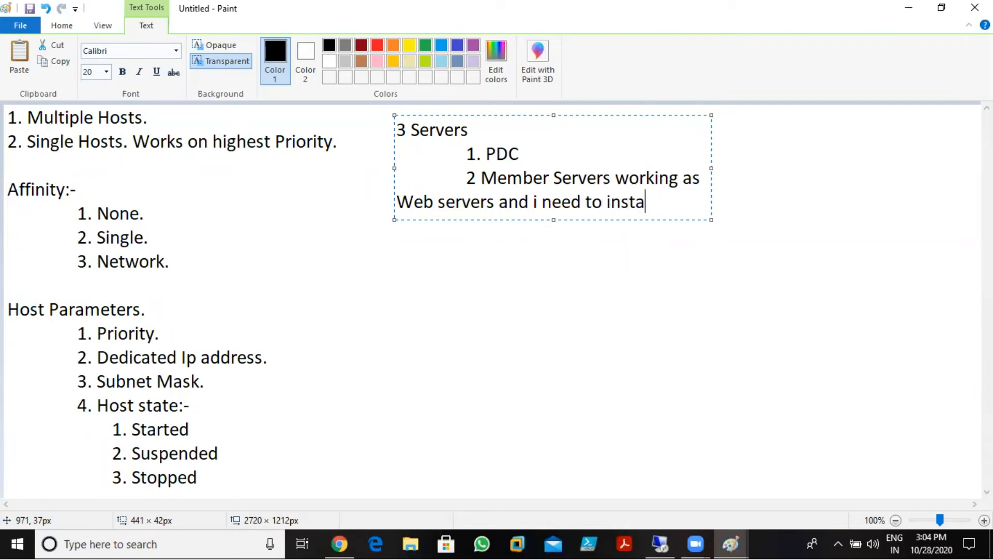
text(ll NLB clsu)
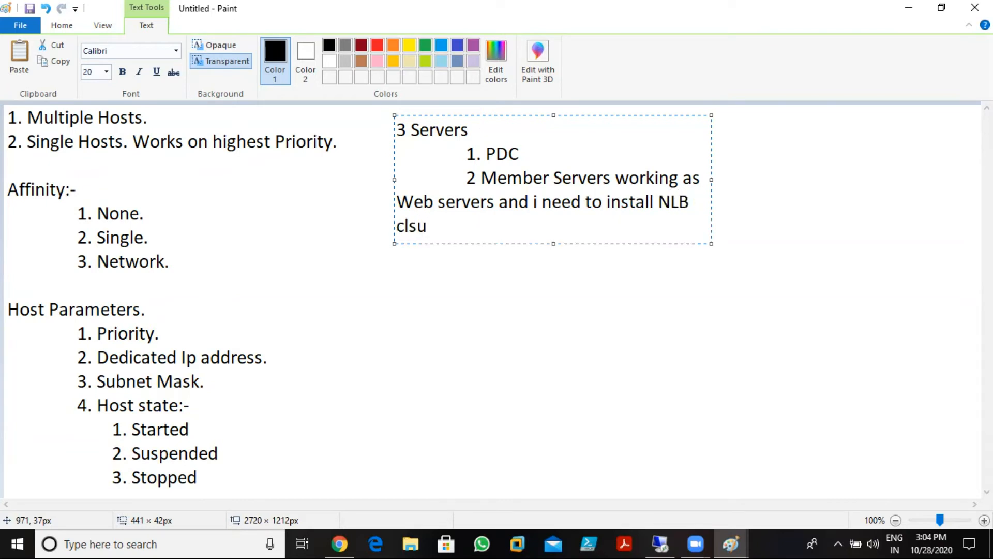
key(BackSpace)
key(BackSpace)
text(usrtre=)
key(BackSpace)
key(BackSpace)
key(BackSpace)
key(BackSpace)
key(BackSpace)
text(tering ervices)
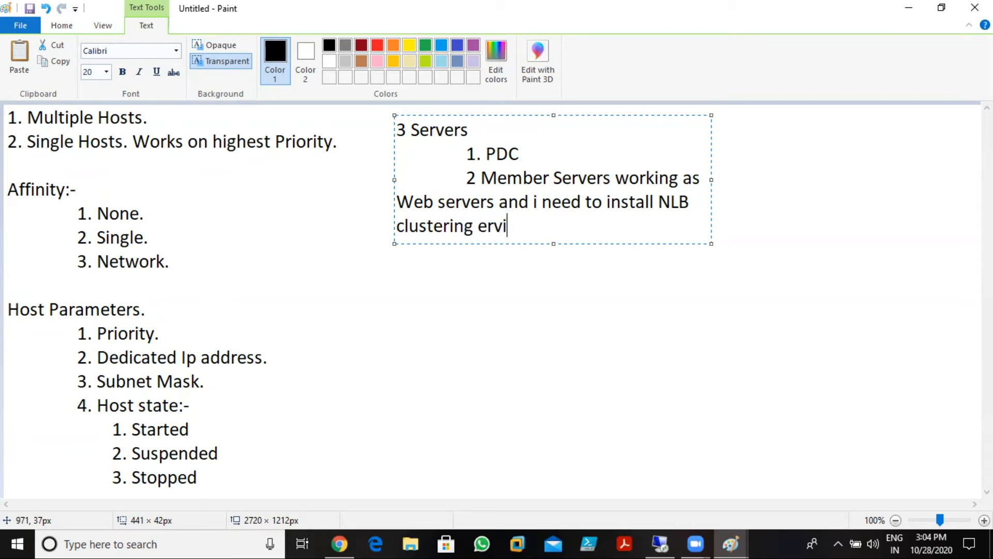
key(BackSpace)
key(BackSpace)
key(BackSpace)
key(BackSpace)
key(BackSpace)
key(BackSpace)
key(BackSpace)
key(BackSpace)
text(Services.)
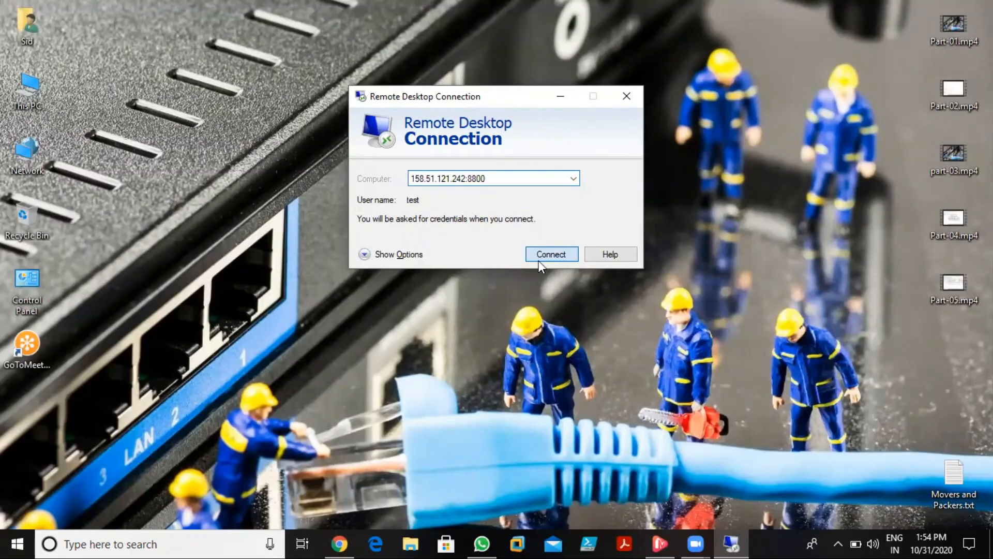
- Connect to the remote computer in Remote Desktop, entering the account password
click(538, 259)
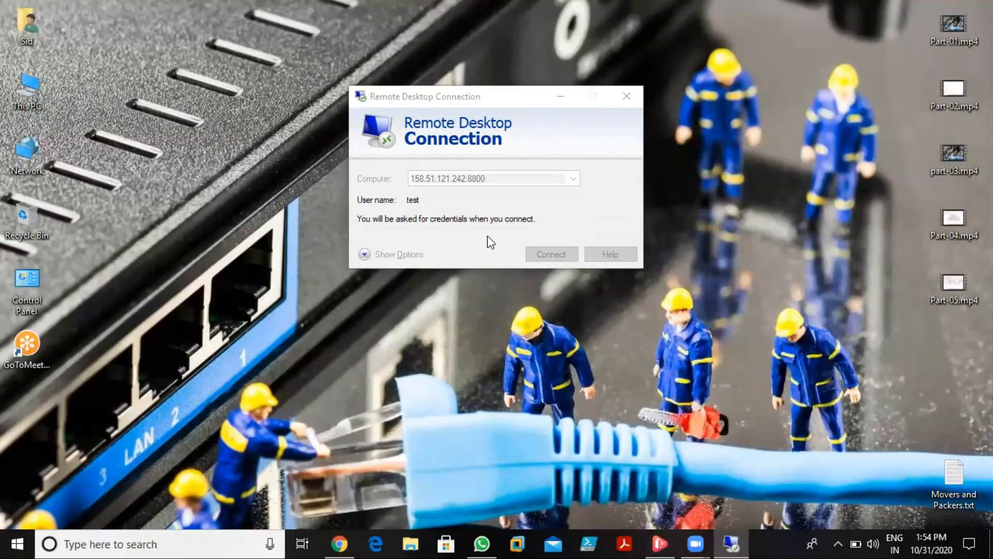
text(test)
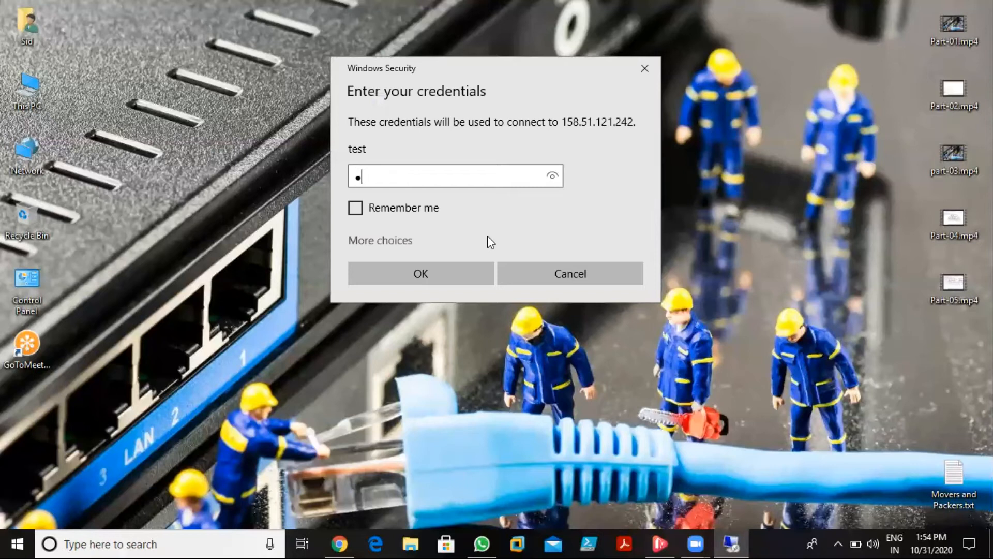
text(12345)
key(Return)
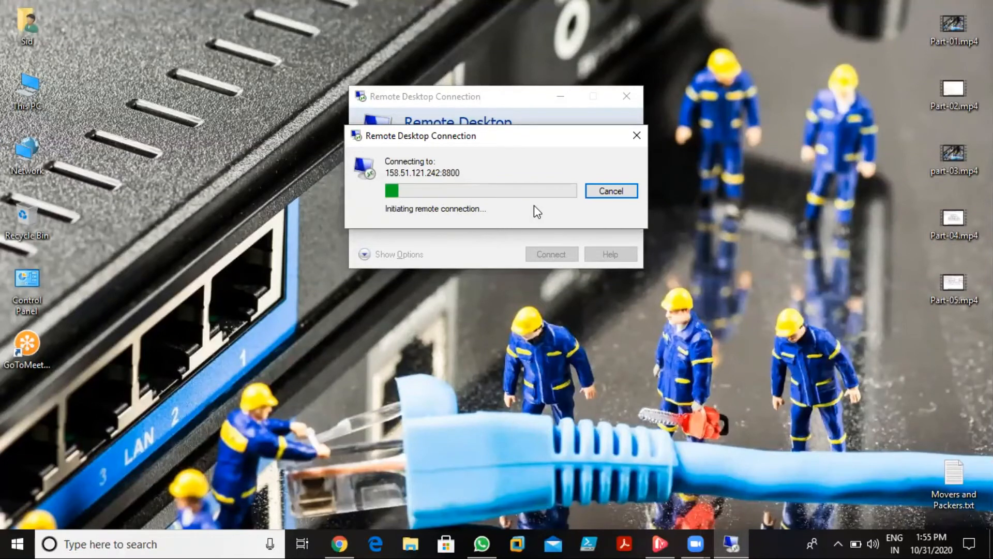
- Launch Paint from the Run box with mspaint
key(super+r)
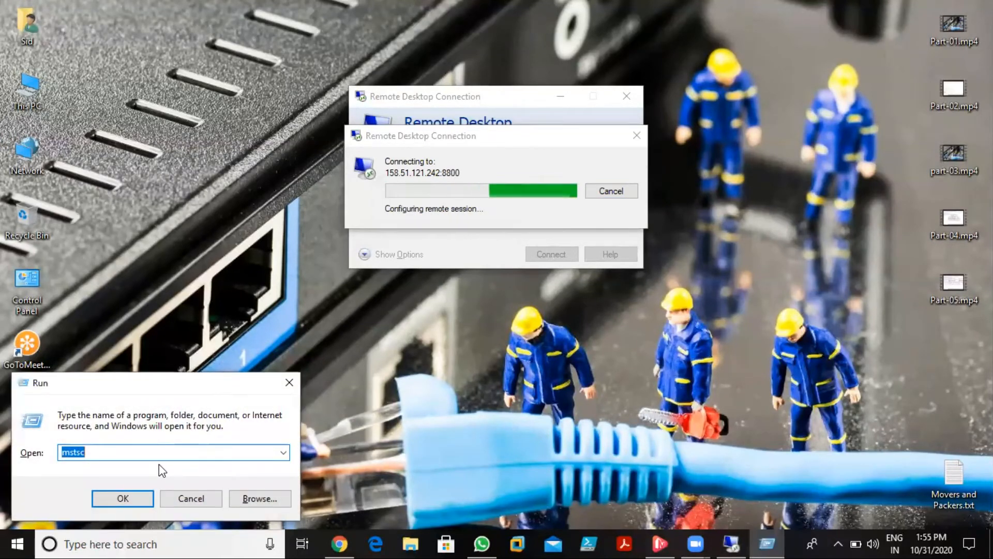
text(mspaint)
key(Return)
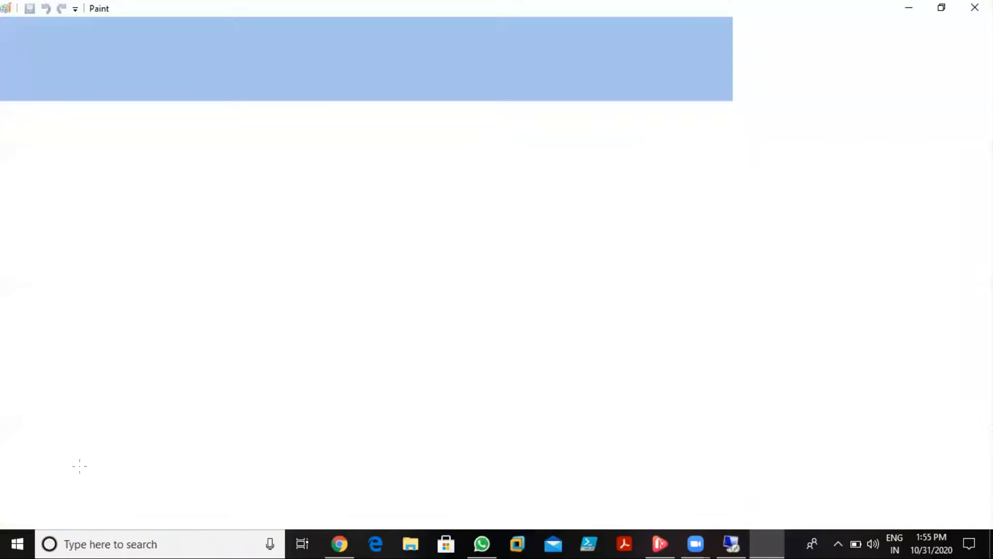
- Draw a tall rectangle near the top centre and label it PDC
click(321, 48)
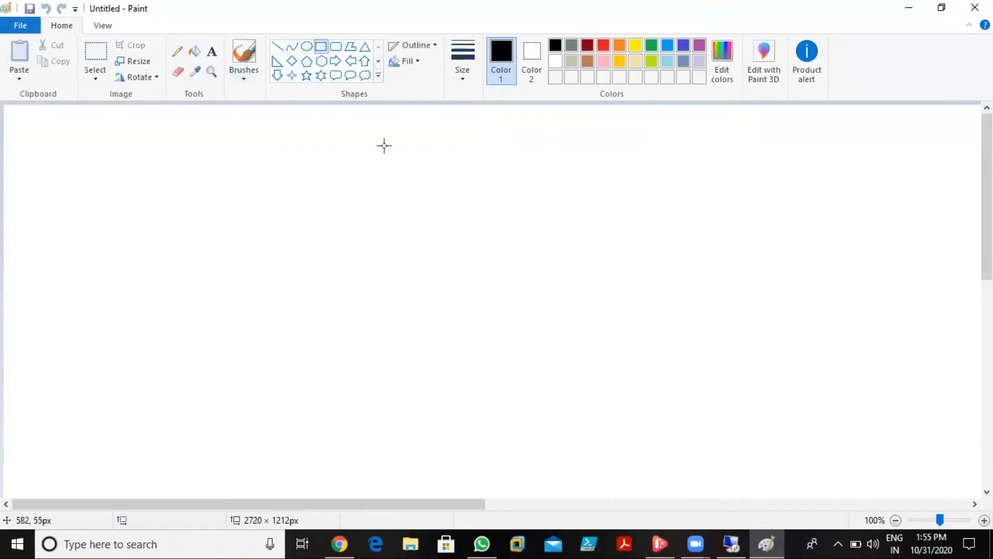
mouse_move(359, 118)
mouse_down()
mouse_move(428, 182)
mouse_move(428, 232)
mouse_up()
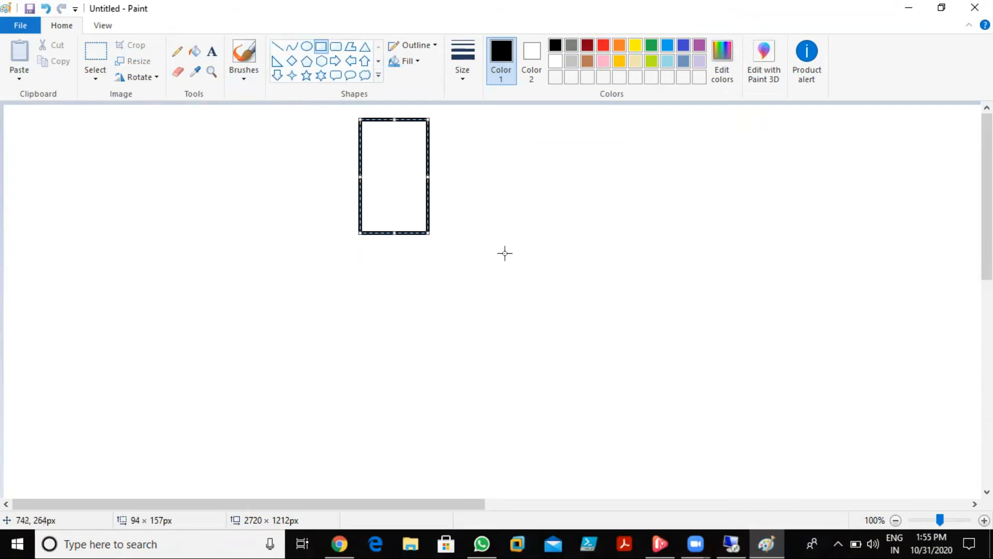
click(212, 51)
click(364, 139)
text(PC=D)
key(BackSpace)
key(BackSpace)
text(D)
key(BackSpace)
key(BackSpace)
text(DC)
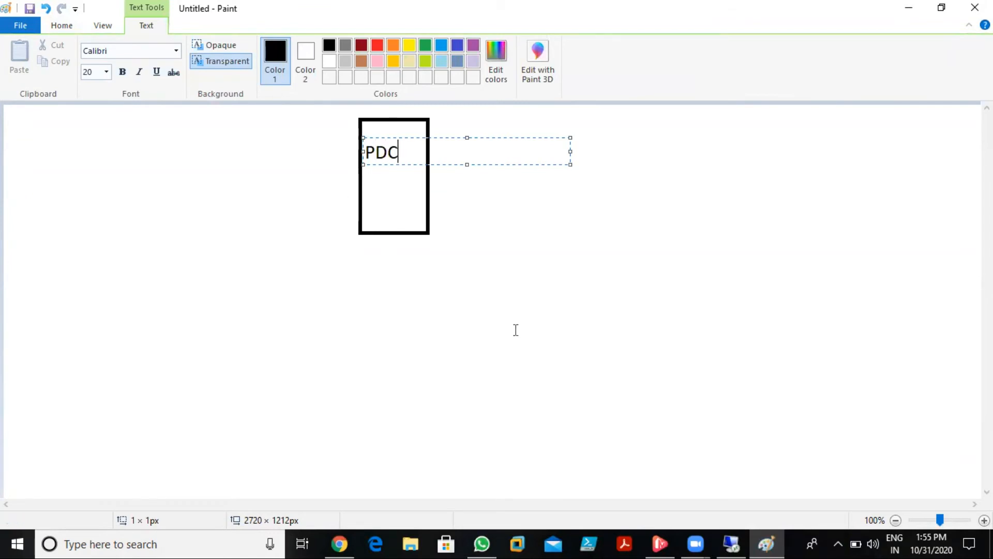
click(515, 331)
- Draw two rectangles below the PDC box, one left and one right
click(321, 48)
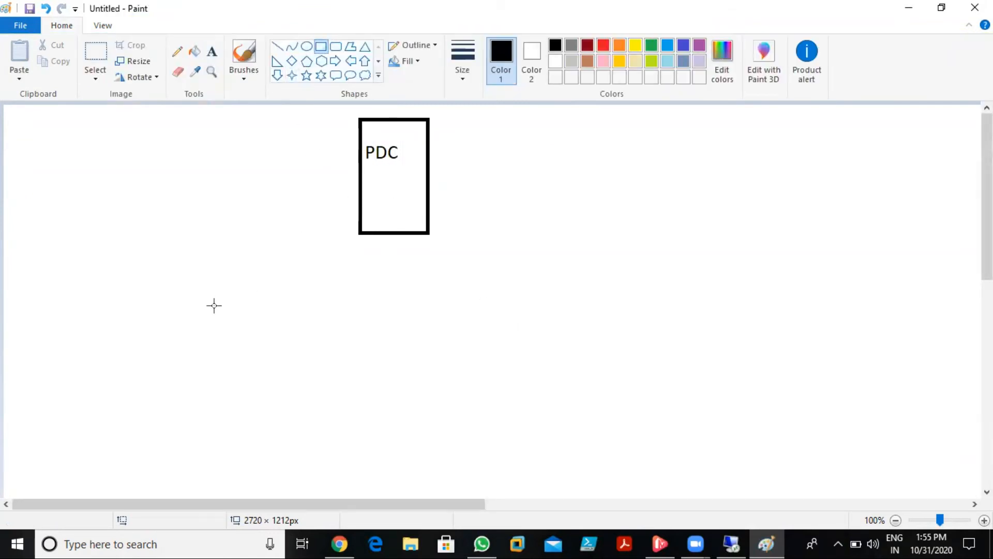
drag(278, 293, 331, 419)
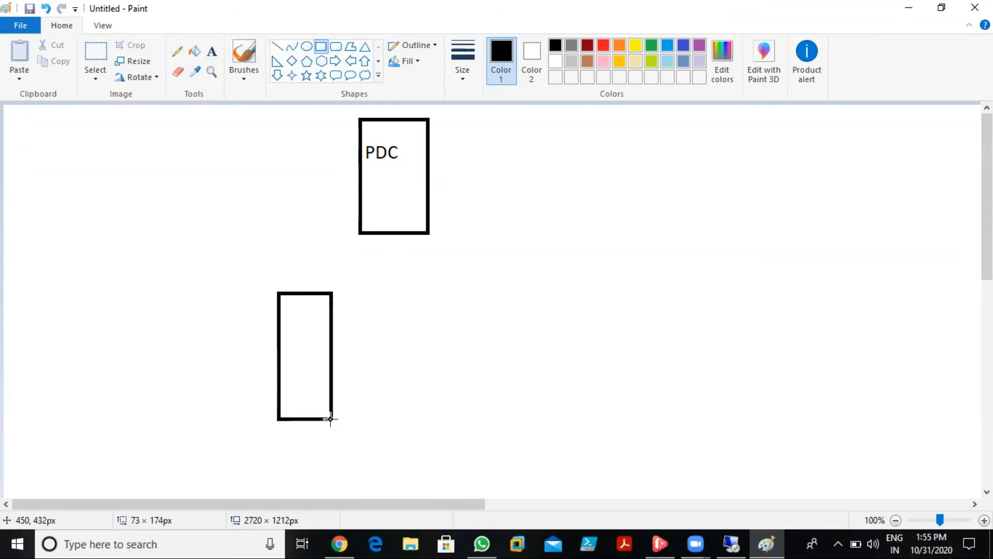
drag(341, 356, 361, 357)
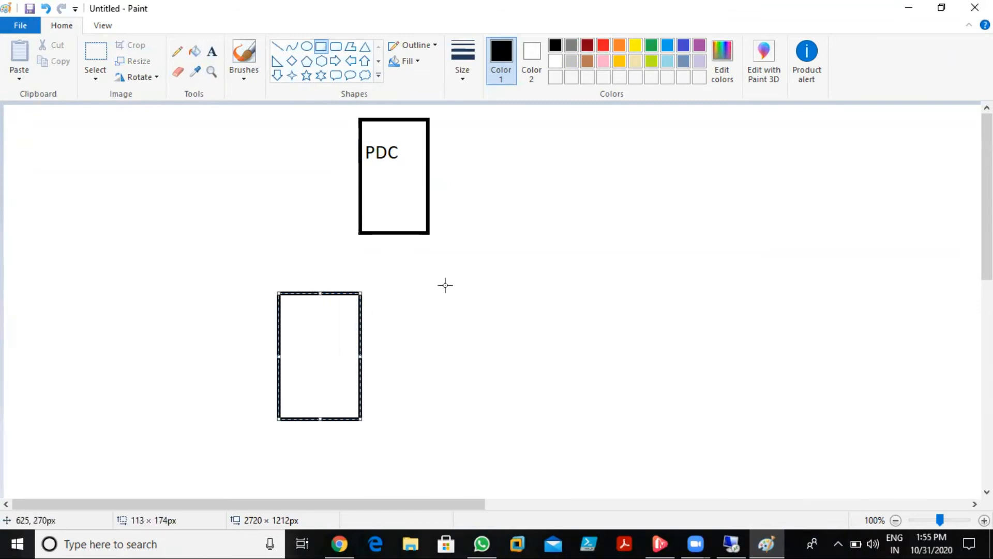
drag(434, 288, 512, 417)
click(600, 397)
- Label the lower boxes 'mem Server1' and 'Mem Server2' on two lines each
click(212, 52)
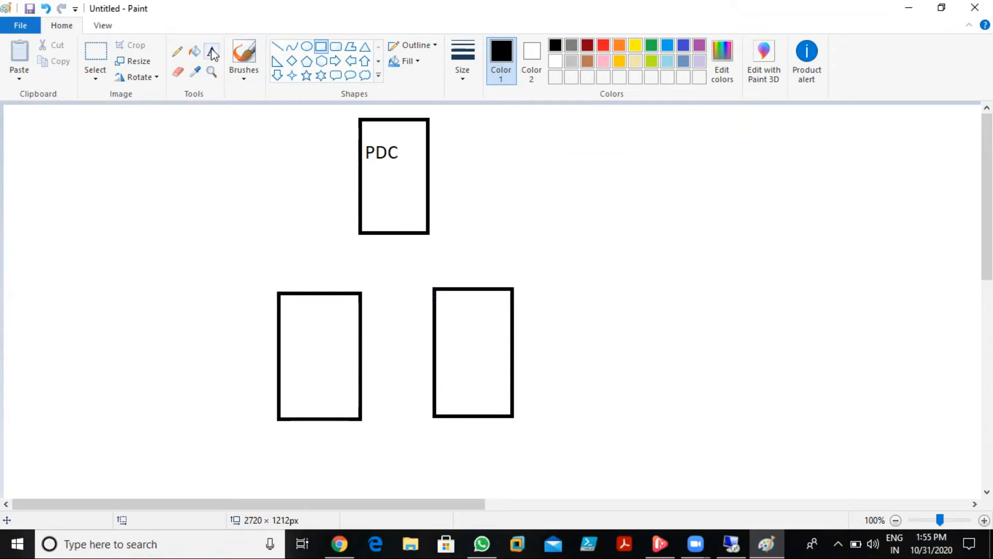
click(282, 306)
text(mem)
key(Return)
text(Server1)
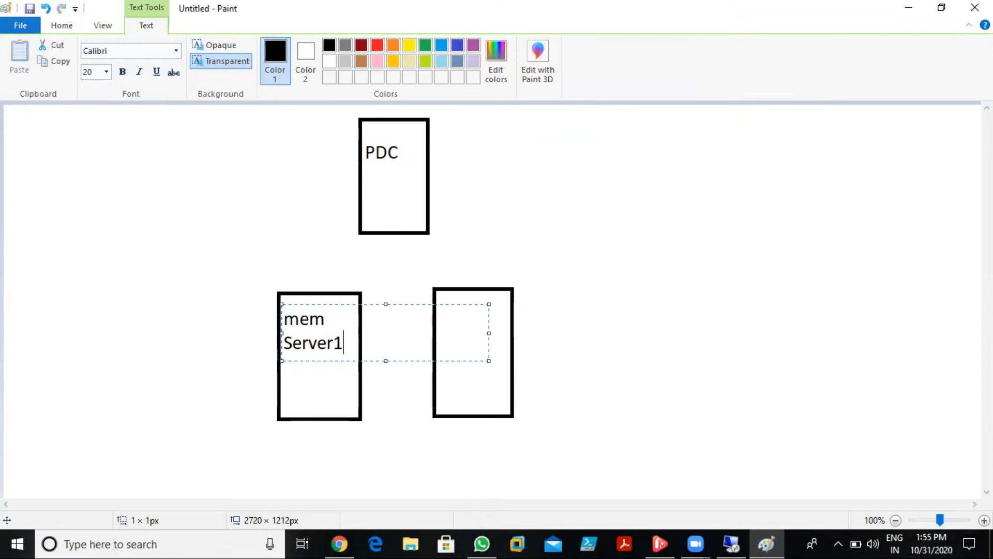
click(442, 320)
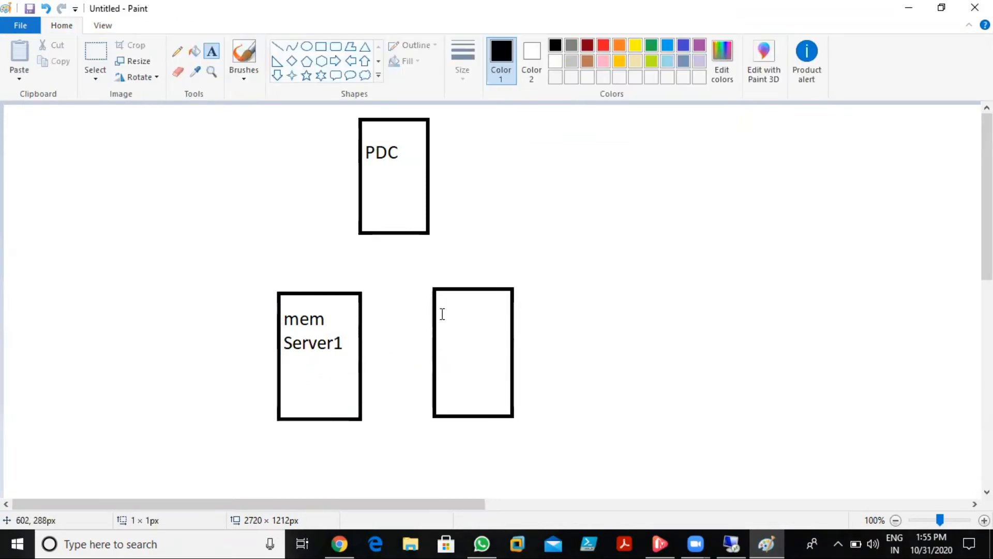
click(442, 311)
text(Mem)
key(Return)
text(Server2)
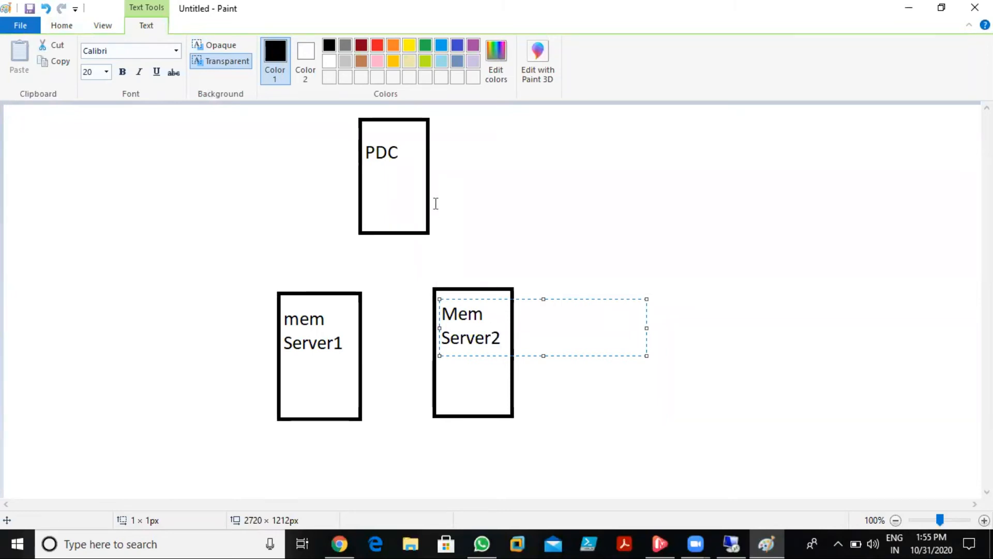
click(437, 203)
- Draw straight lines from the PDC box to both server boxes
click(278, 47)
drag(364, 234, 311, 298)
drag(428, 234, 467, 286)
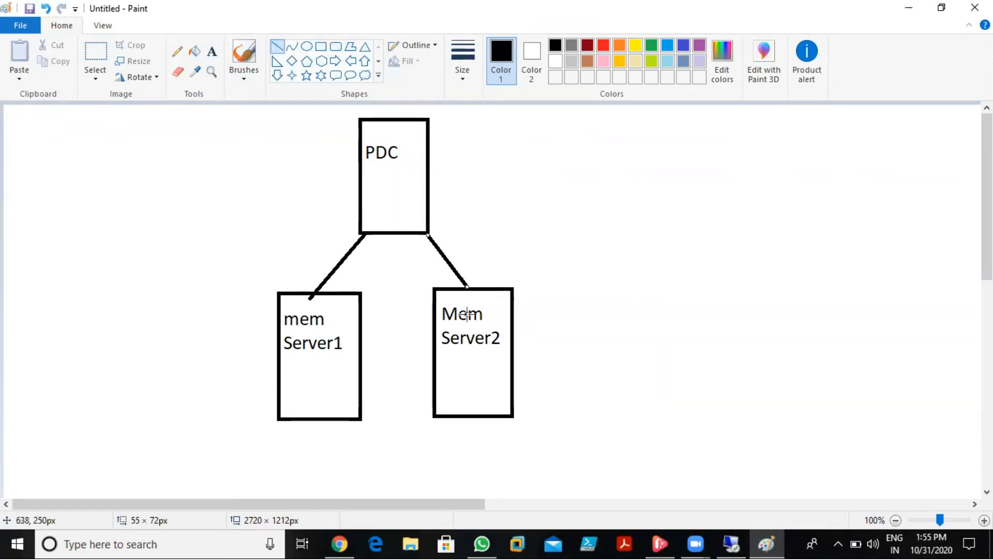
- Add two-line labels 'Web Server1' and 'Web Server2' inside the server boxes
click(218, 53)
text(Web)
key(Return)
text(Server1)
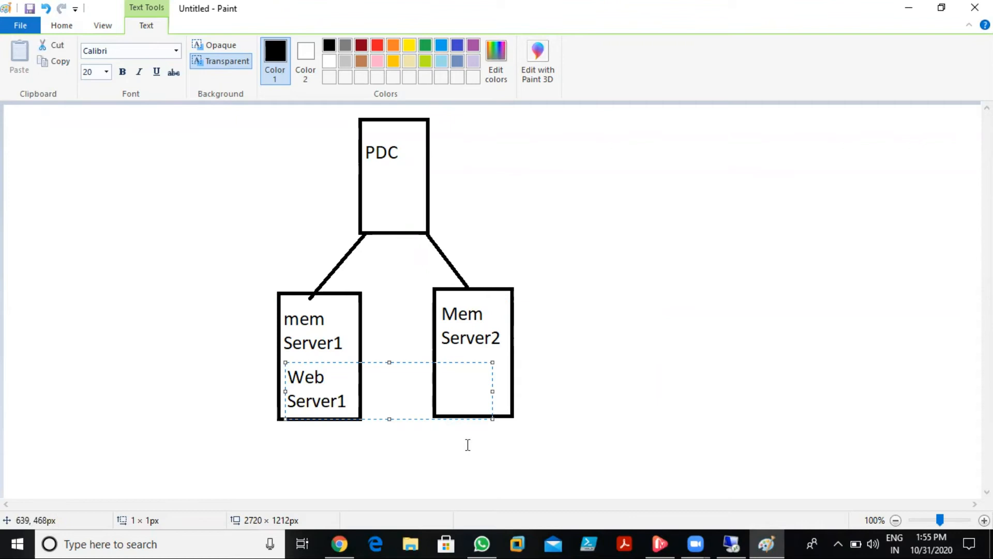
click(446, 368)
click(446, 368)
text(Web)
key(Return)
text(Server2)
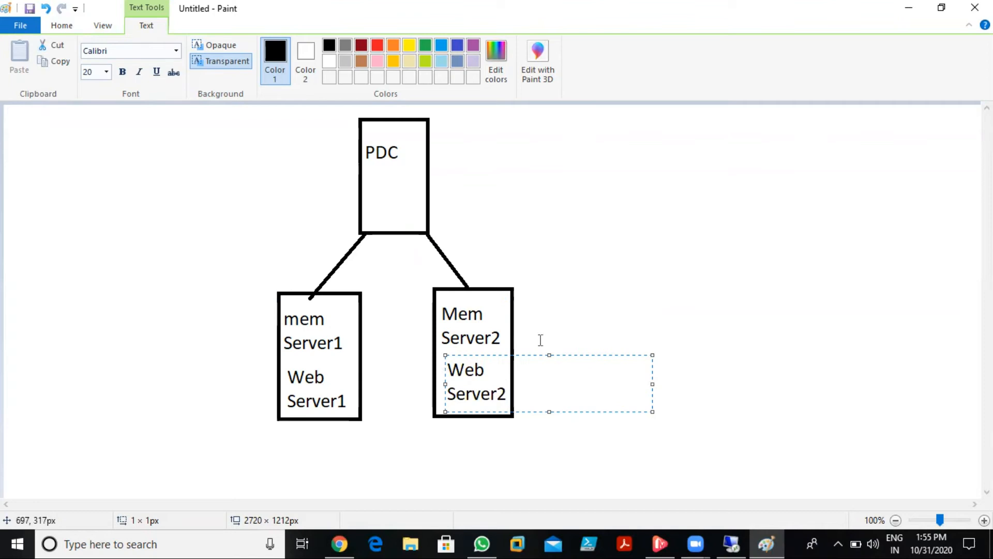
click(585, 282)
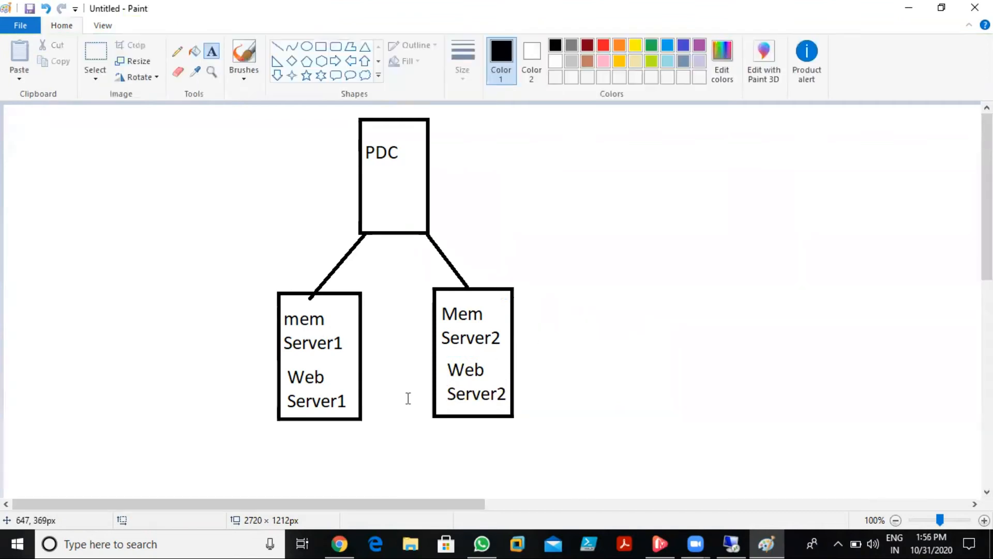
- Type 'NLB feature' under mem Server1, copy it, and paste it under Mem Server2
click(277, 442)
text(NLB feat)
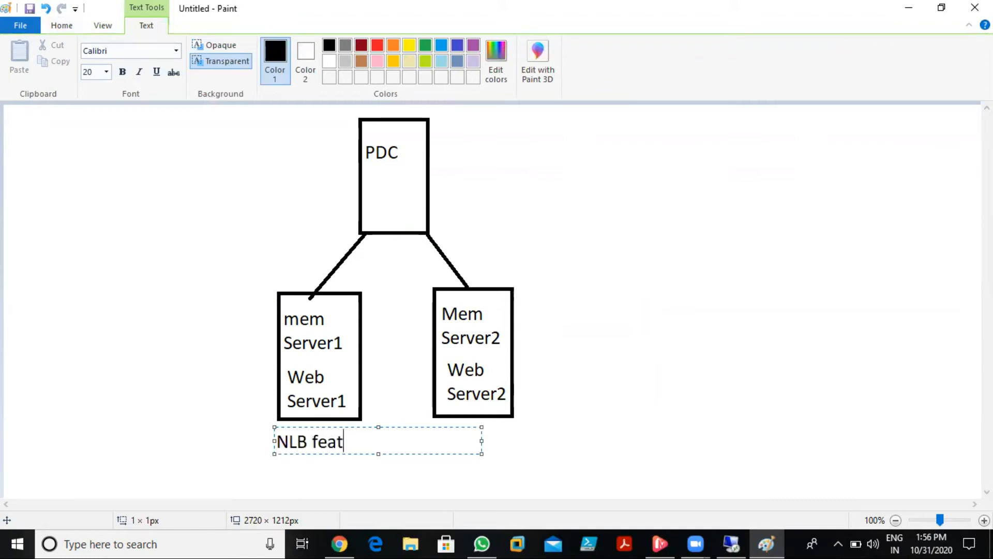
text(ures)
key(BackSpace)
key(shift+Left)
key(shift+Left)
key(shift+Left)
key(shift+Left)
key(shift+Left)
key(shift+Left)
key(shift+Left)
key(shift+Left)
key(shift+Left)
key(shift+Left)
key(shift+Left)
key(ctrl+c)
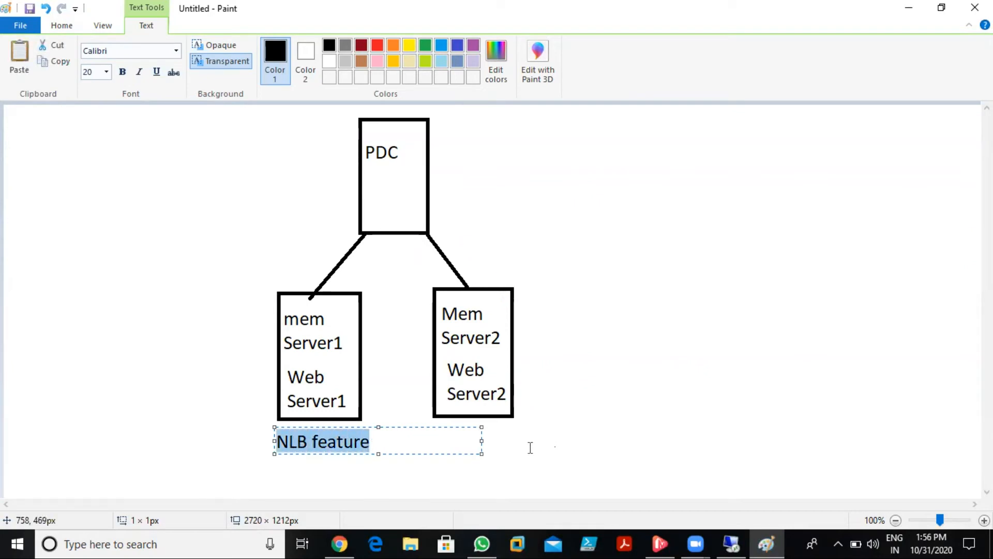
click(428, 437)
click(434, 437)
key(ctrl+v)
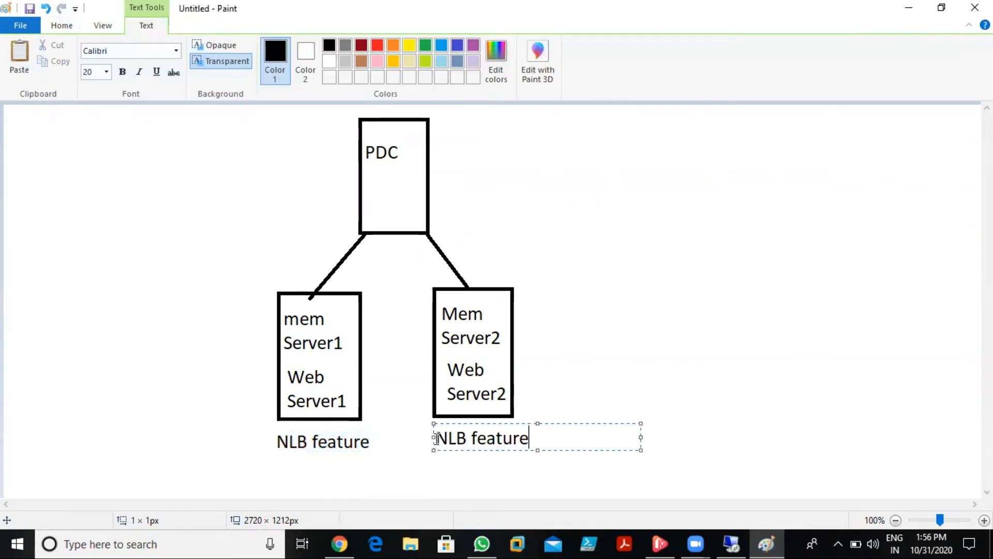
click(569, 354)
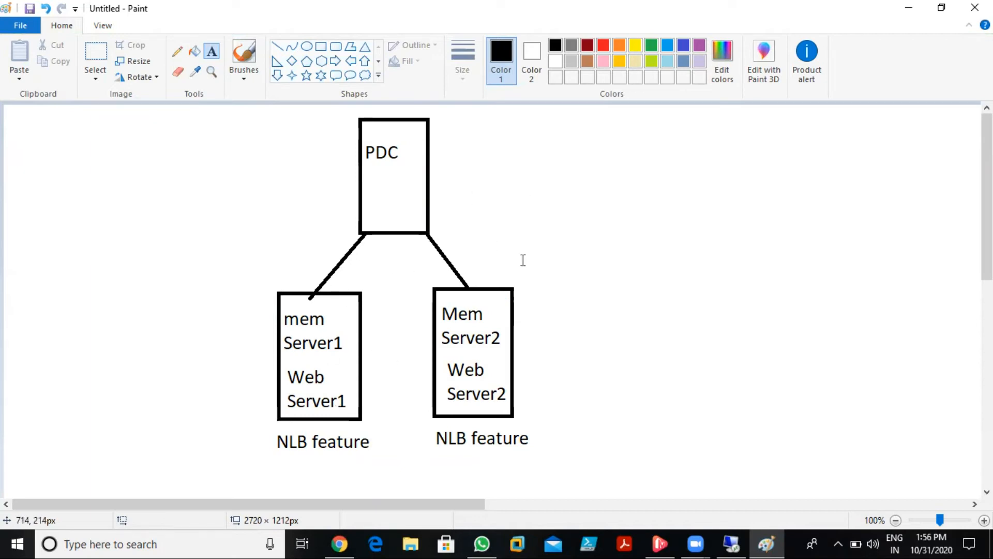
key(alt+Tab)
key(alt+Tab)
key(alt+Tab)
key(alt+Tab)
key(alt+Tab)
key(alt+Tab)
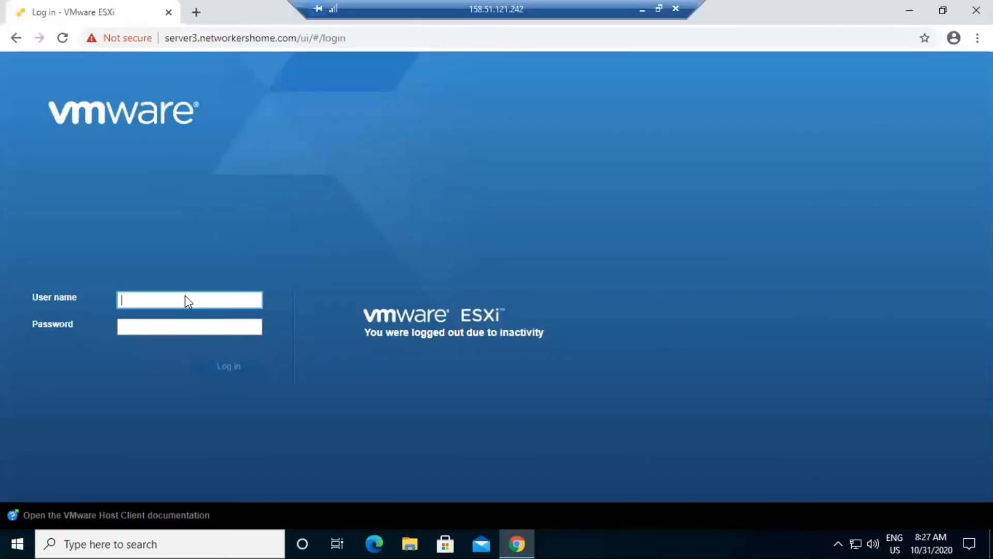
- Log in to the remote ESXi Host Client using the saved user name
click(187, 299)
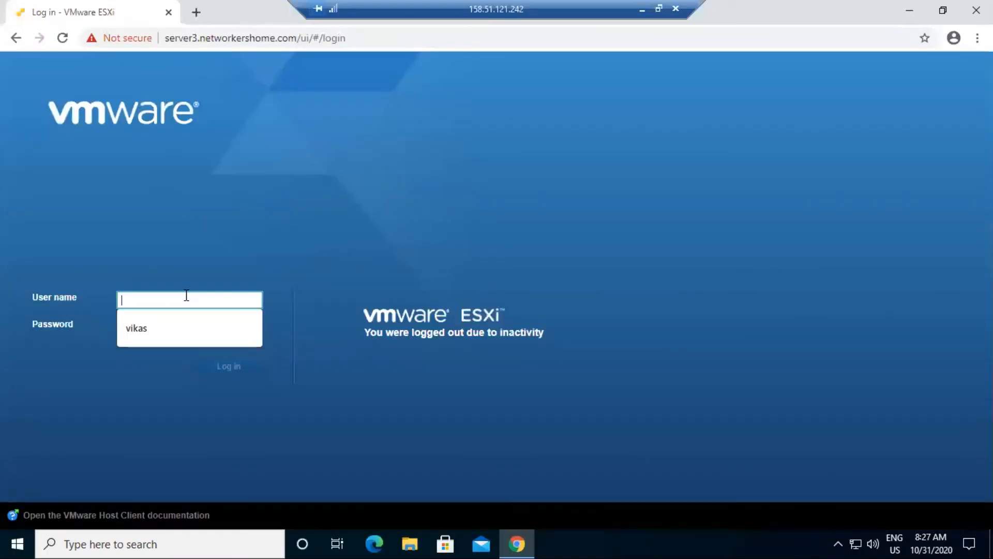
click(158, 339)
click(160, 321)
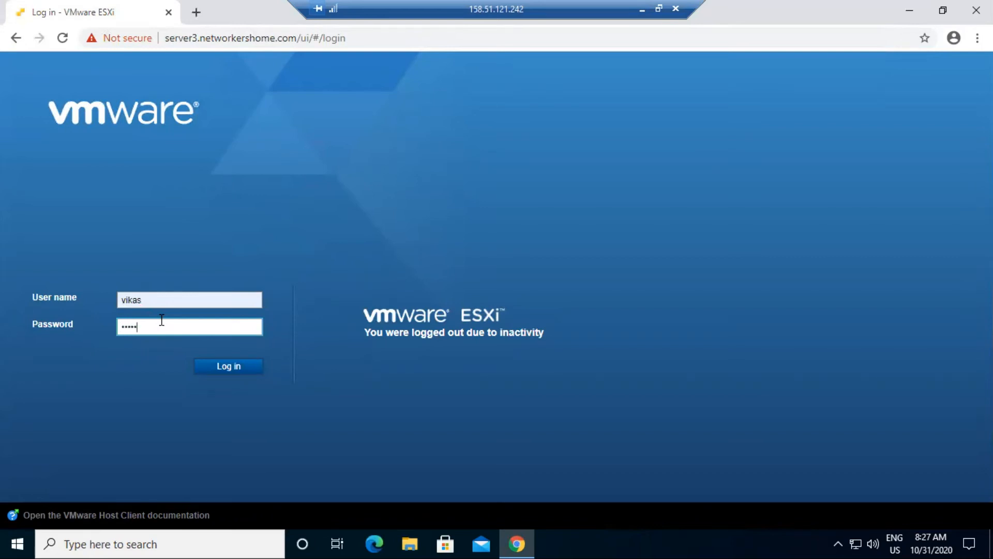
key(Return)
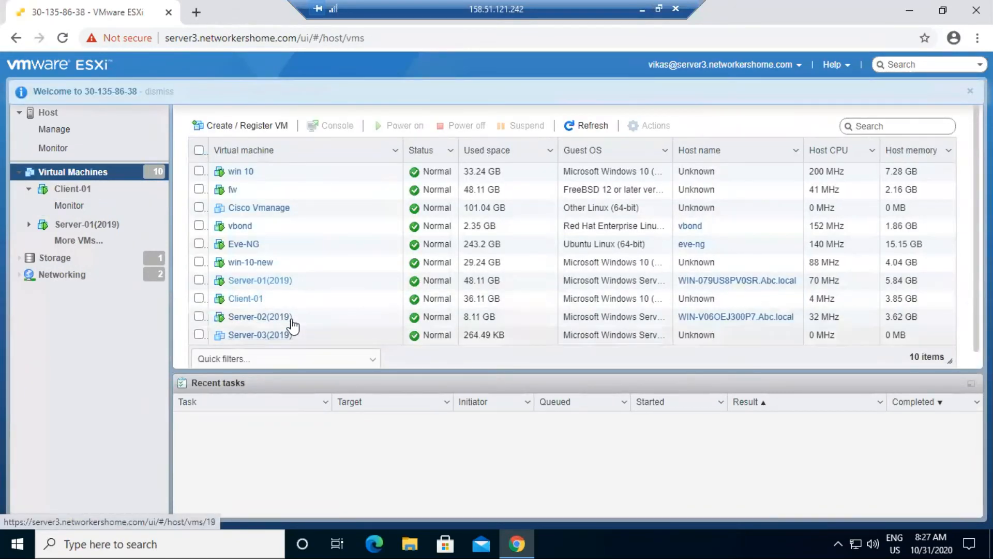
- Open Server-01(2019)'s console in a new maximized window
right_click(251, 283)
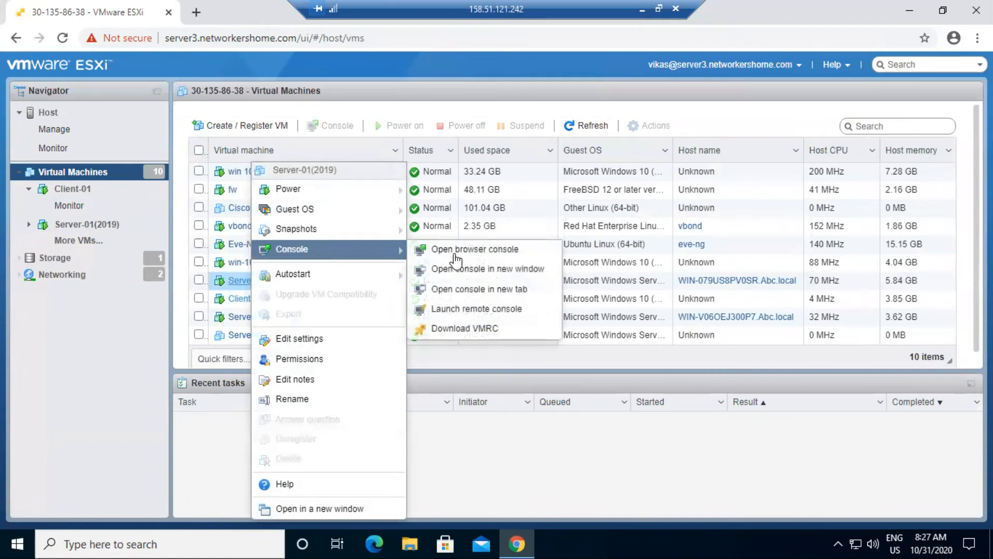
mouse_move(335, 254)
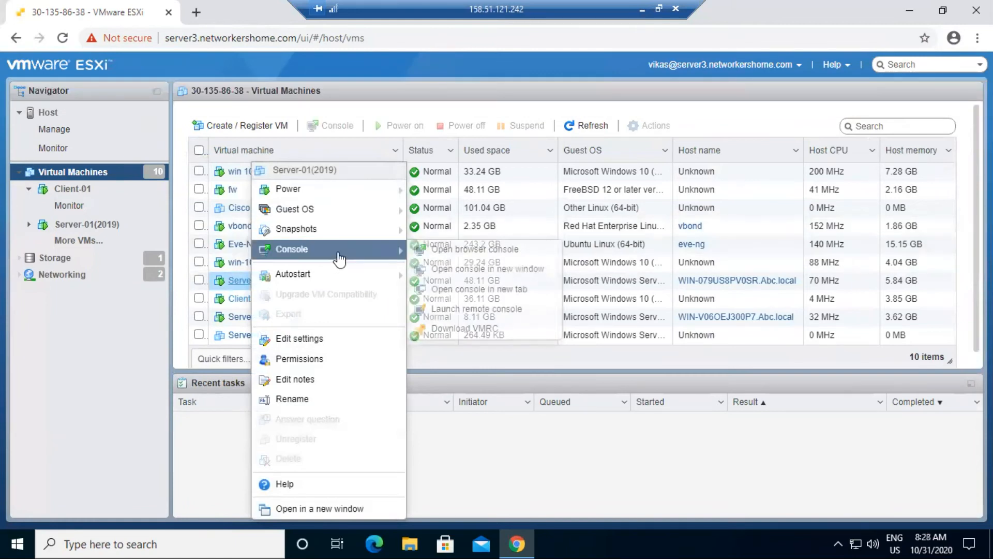
click(471, 266)
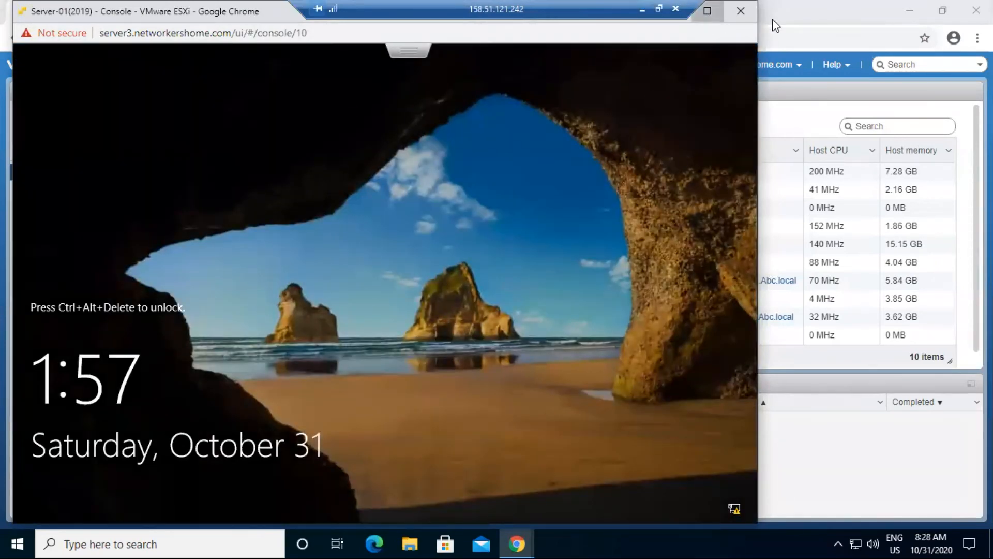
click(707, 10)
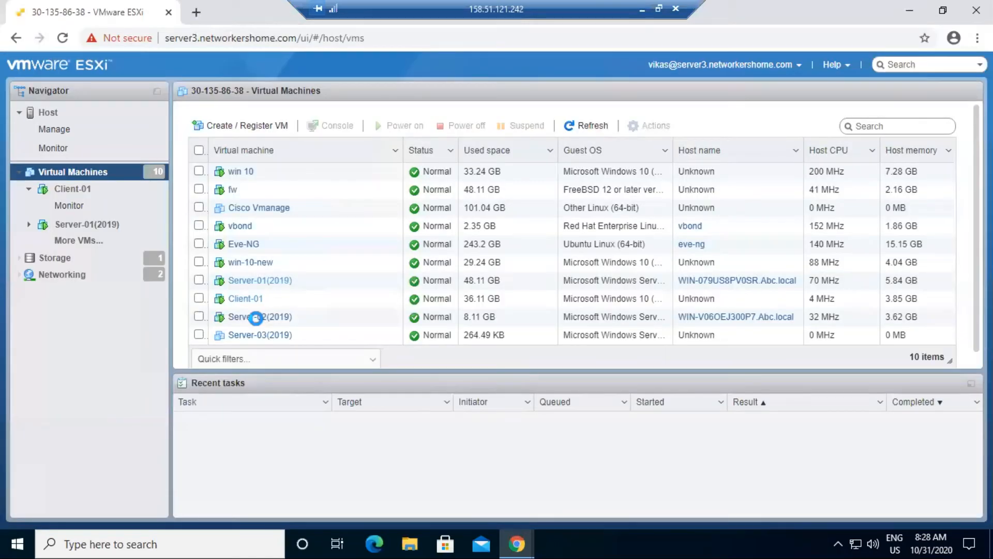
- Open Server-02(2019)'s console in a separate maximized window
right_click(256, 318)
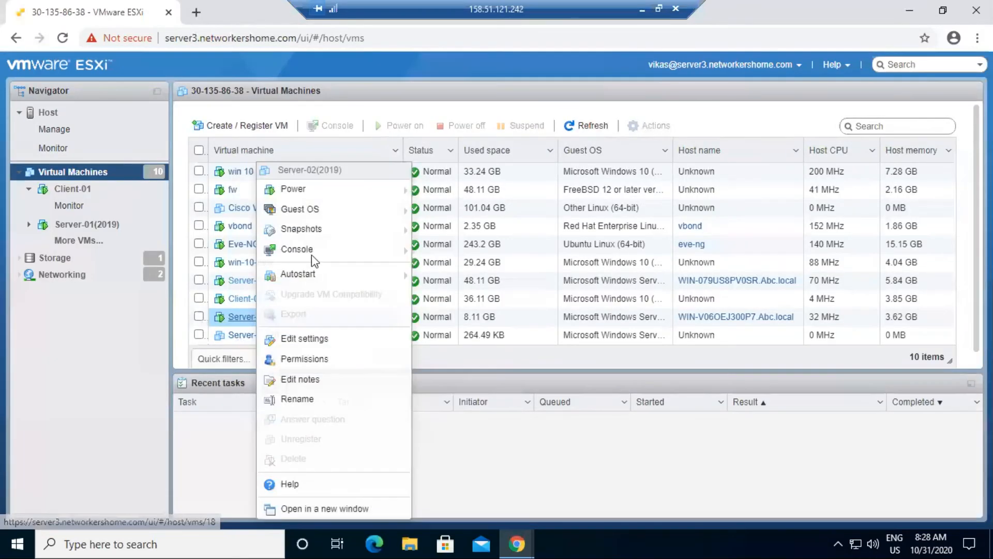
mouse_move(311, 255)
click(486, 269)
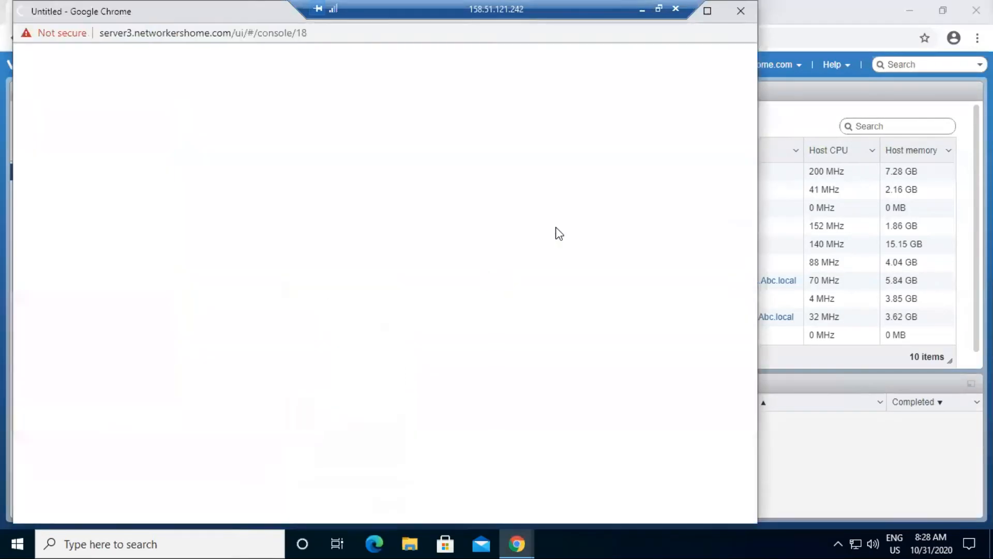
click(708, 11)
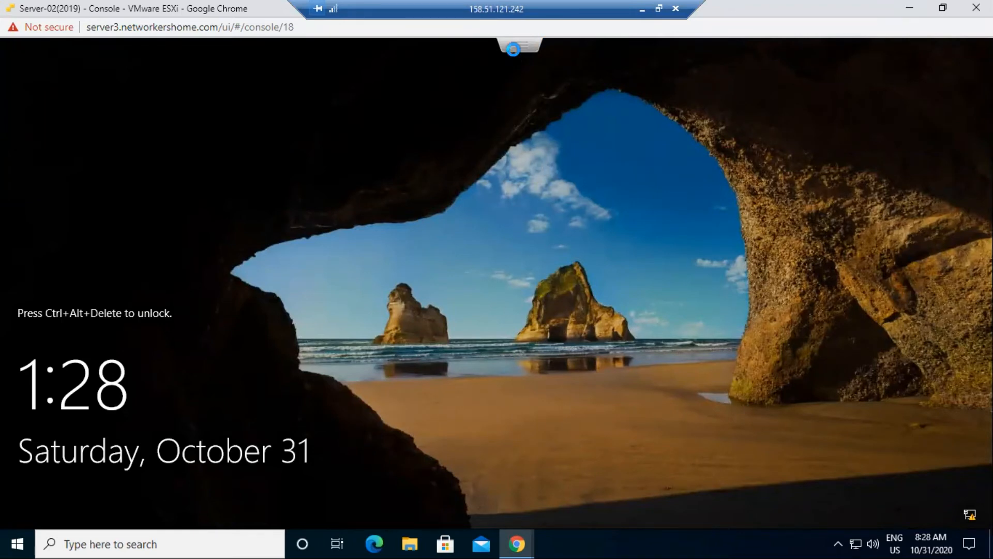
- Send Ctrl-Alt-Delete to Server-02 and sign in with the administrator password
click(518, 45)
mouse_move(563, 102)
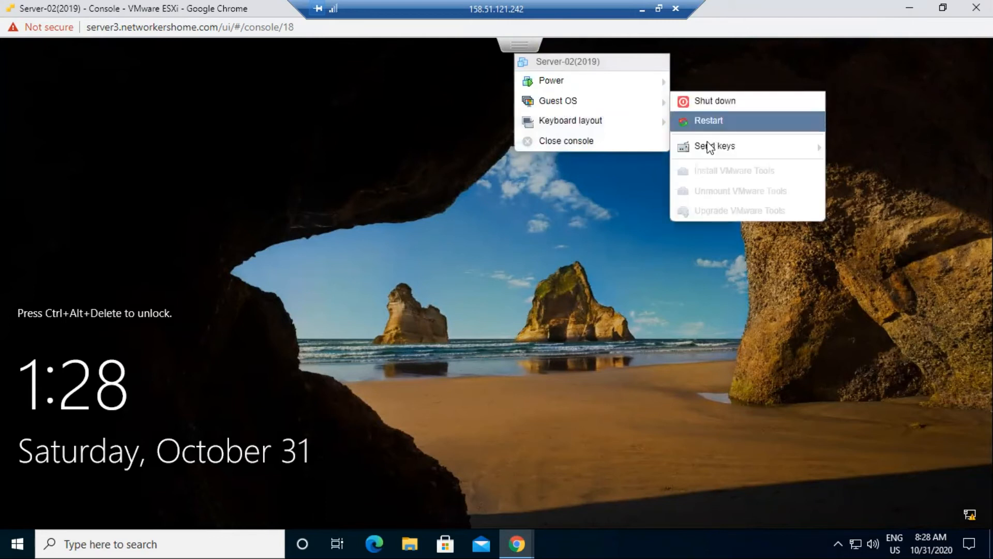
mouse_move(719, 148)
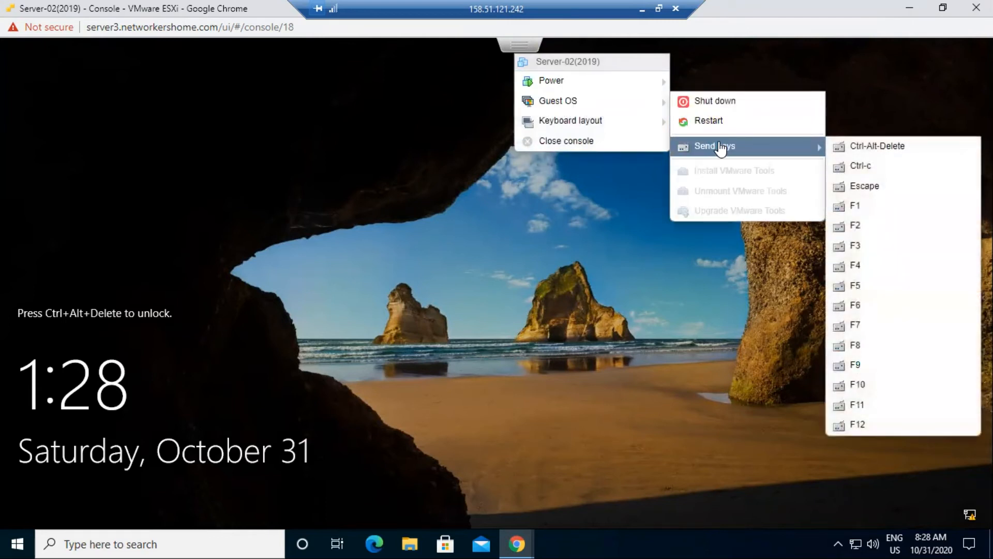
click(877, 147)
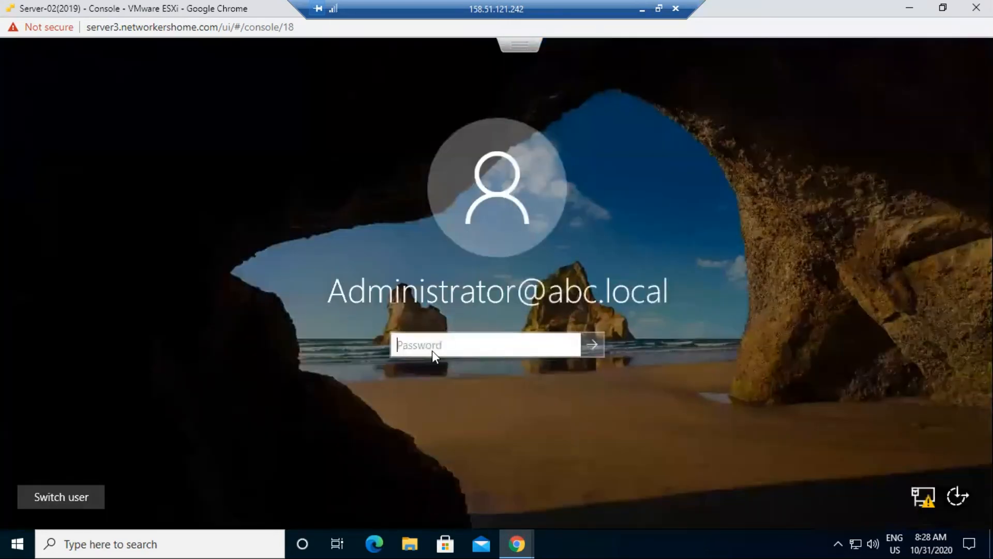
text(***)
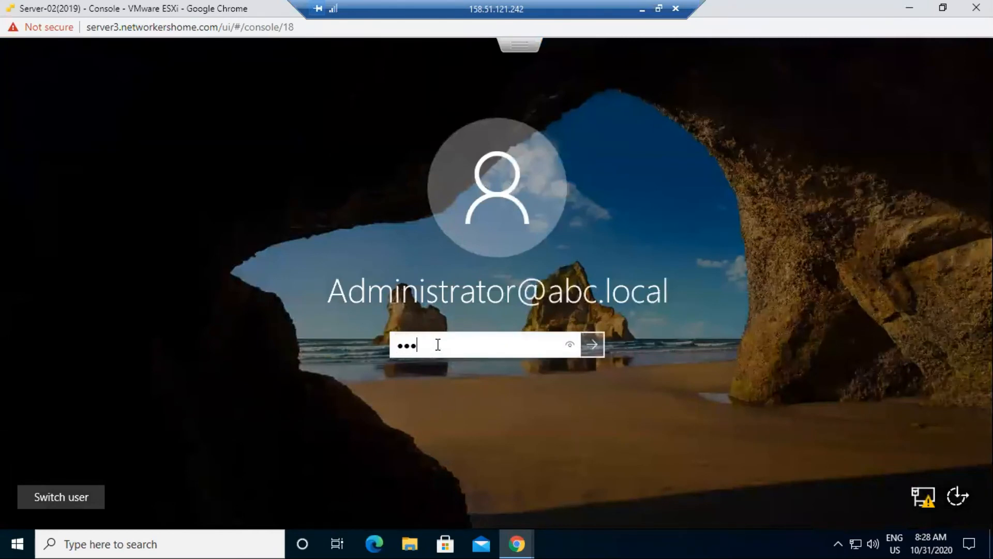
text(***)
key(Return)
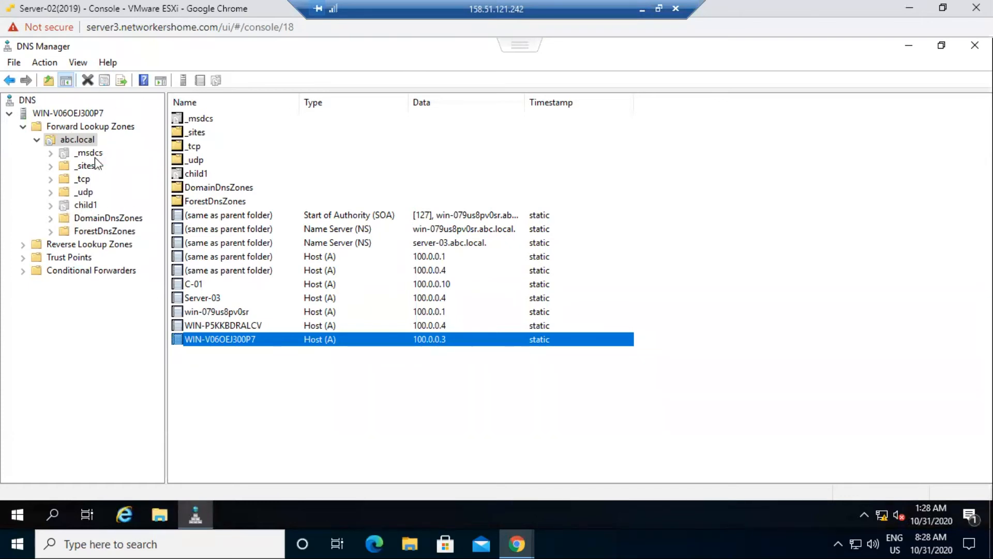
- Close DNS Manager and launch Server Manager from the Start menu
click(975, 46)
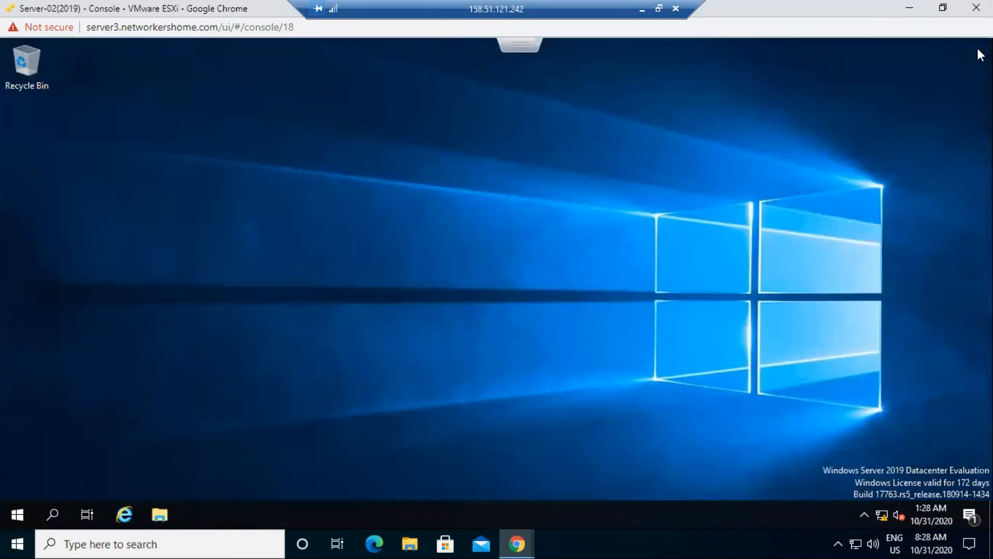
click(28, 497)
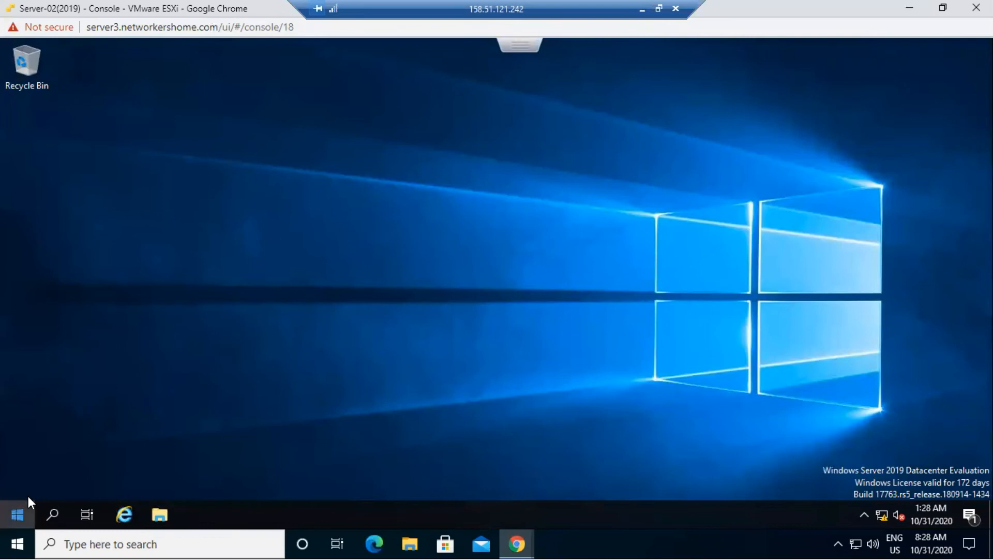
click(275, 202)
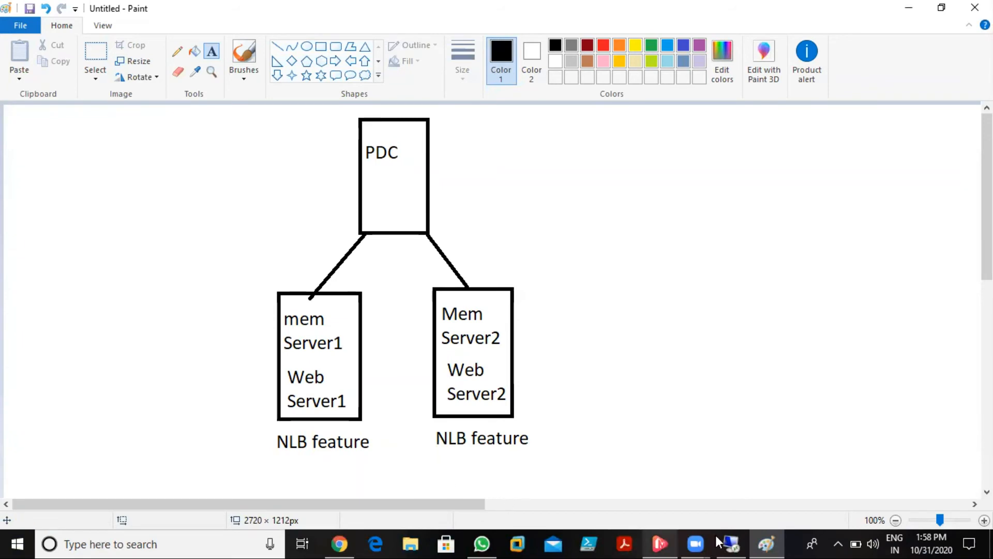
click(773, 536)
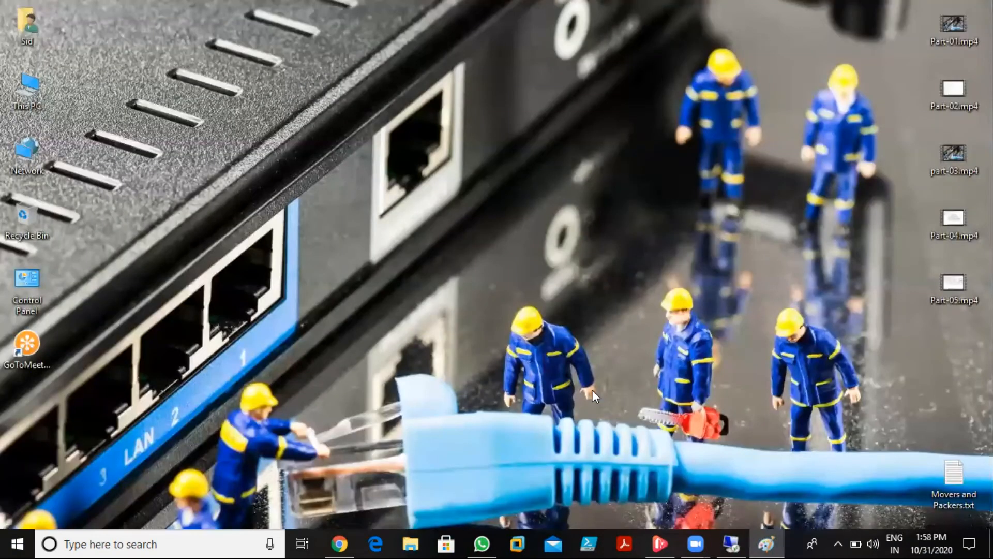
key(alt+Tab)
key(alt+Tab)
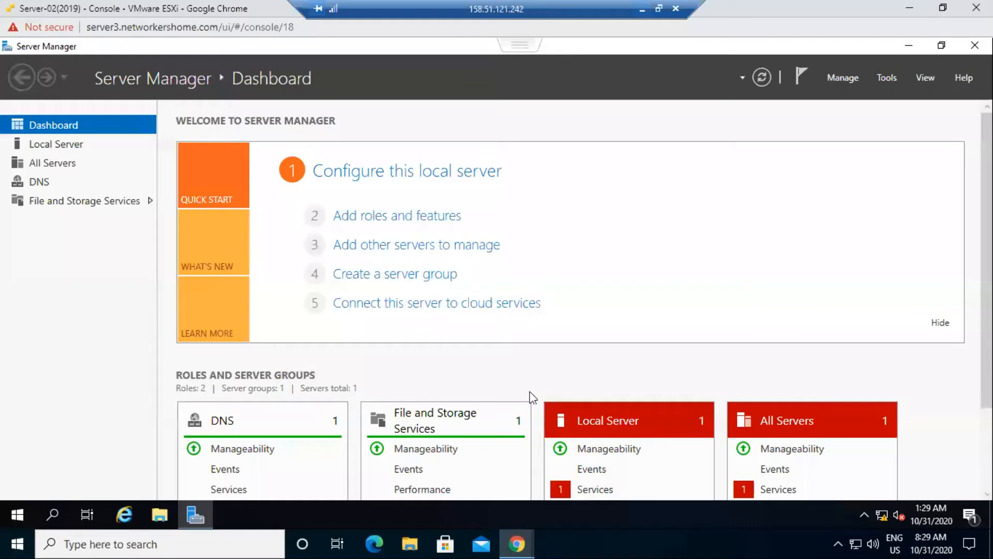
- Launch Add Roles and Features on Server-02 and select the Web Server (IIS) role
click(392, 217)
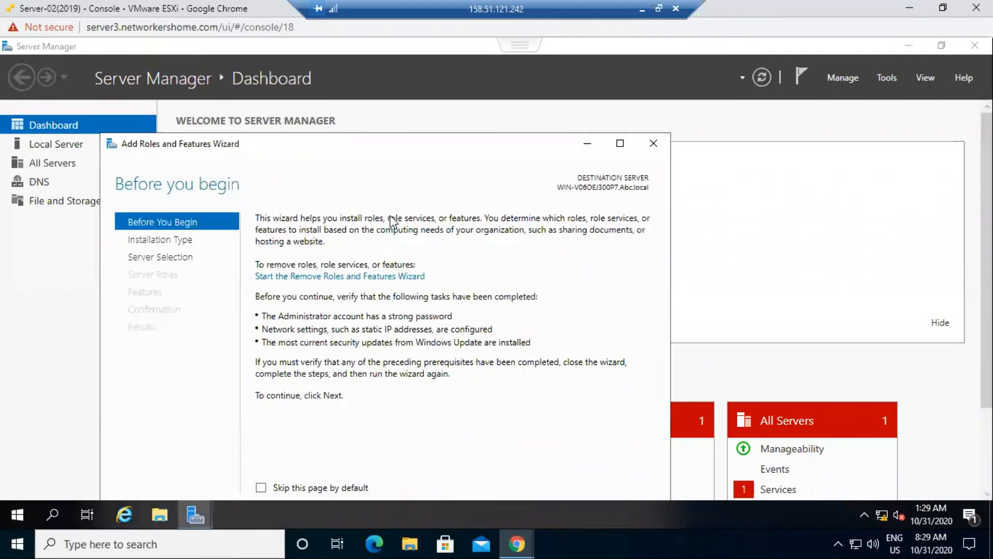
drag(391, 143, 388, 75)
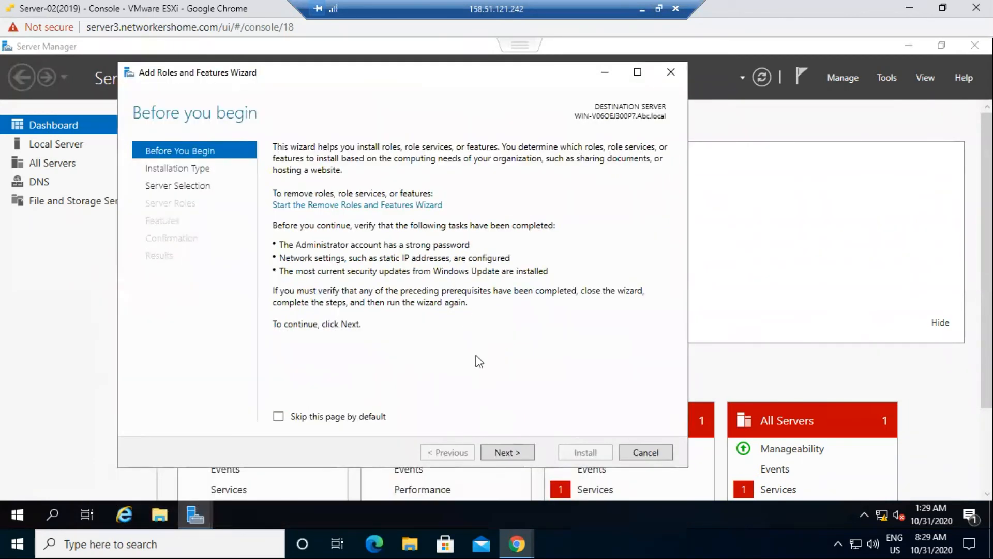
click(492, 453)
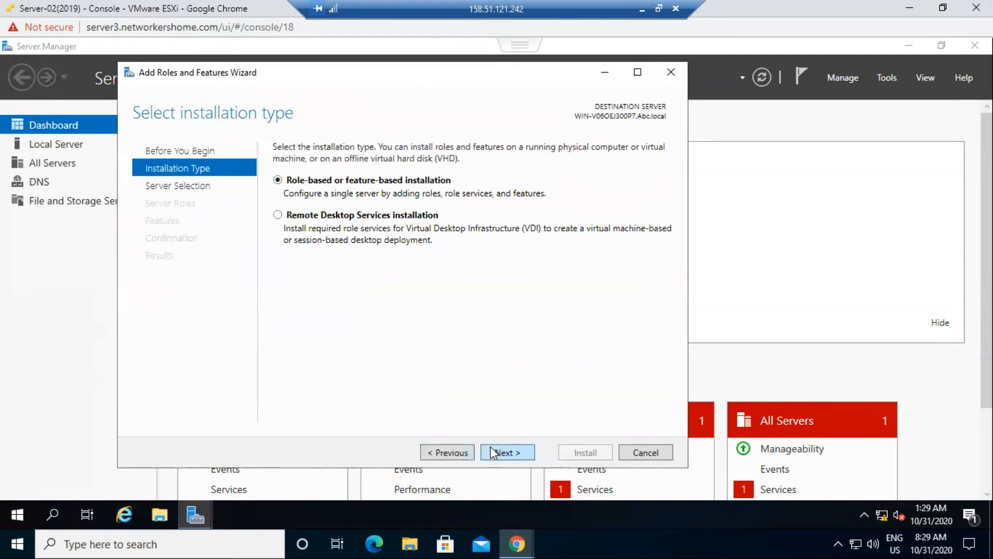
click(492, 453)
click(492, 452)
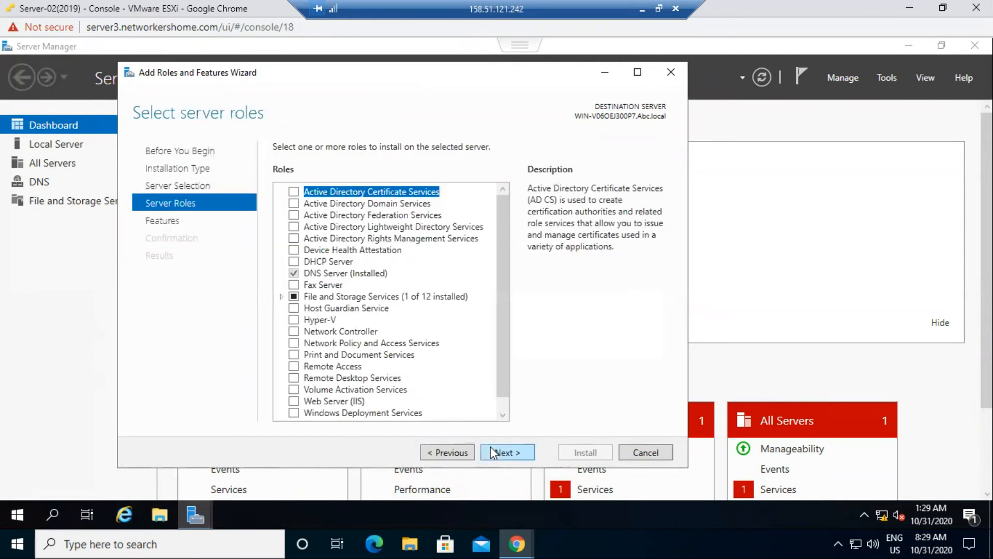
click(294, 402)
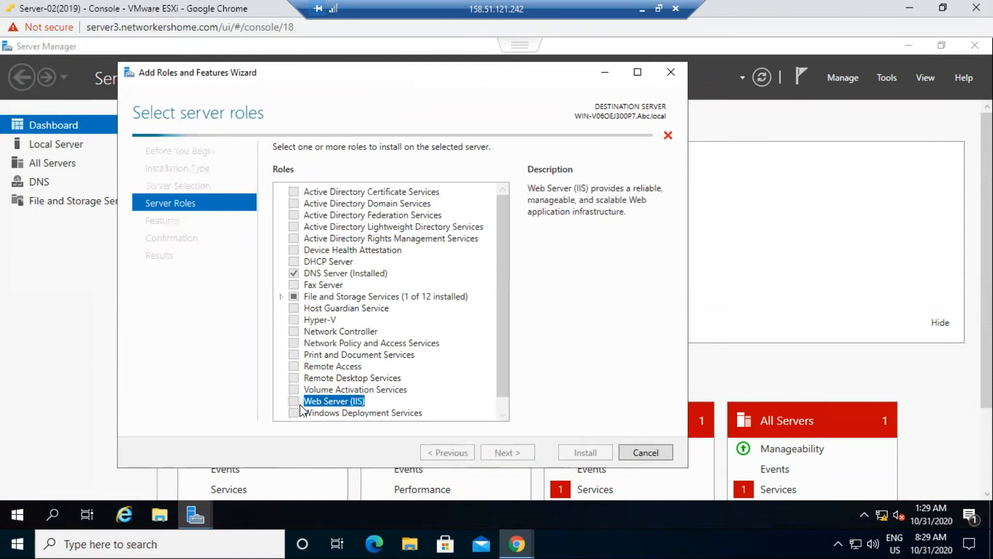
click(459, 391)
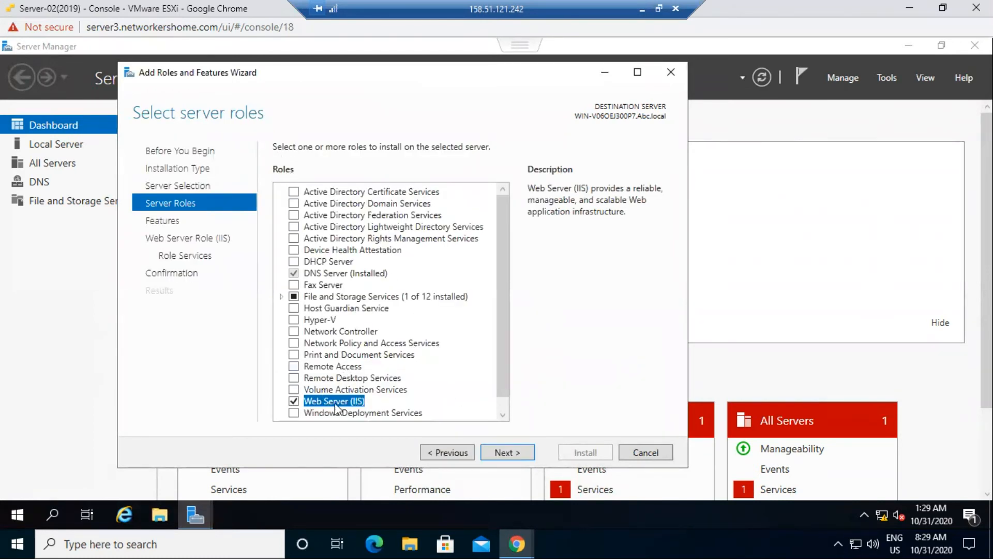
click(517, 449)
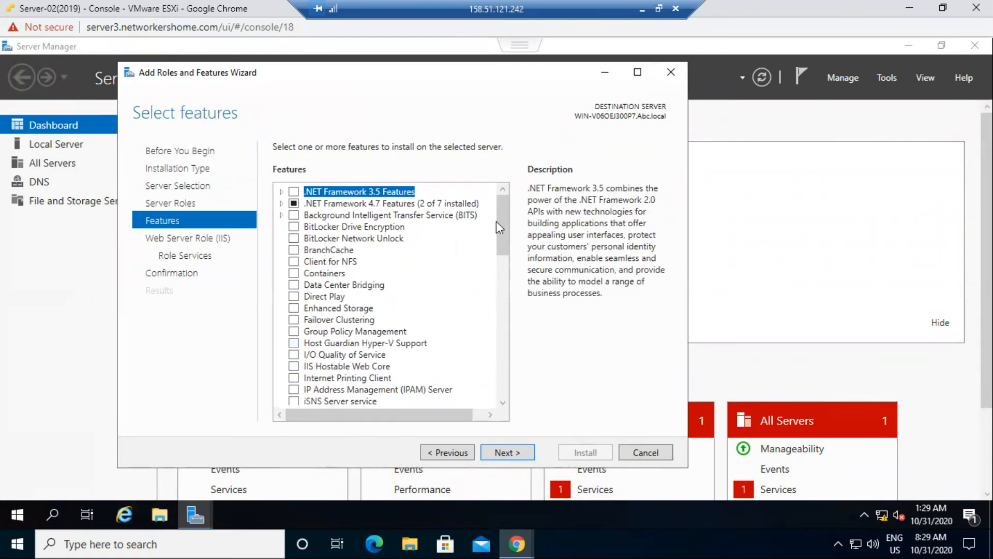
- Add Network Load Balancing, allow automatic restart, start the install, and minimize the console
scroll(500, 241, down, 3)
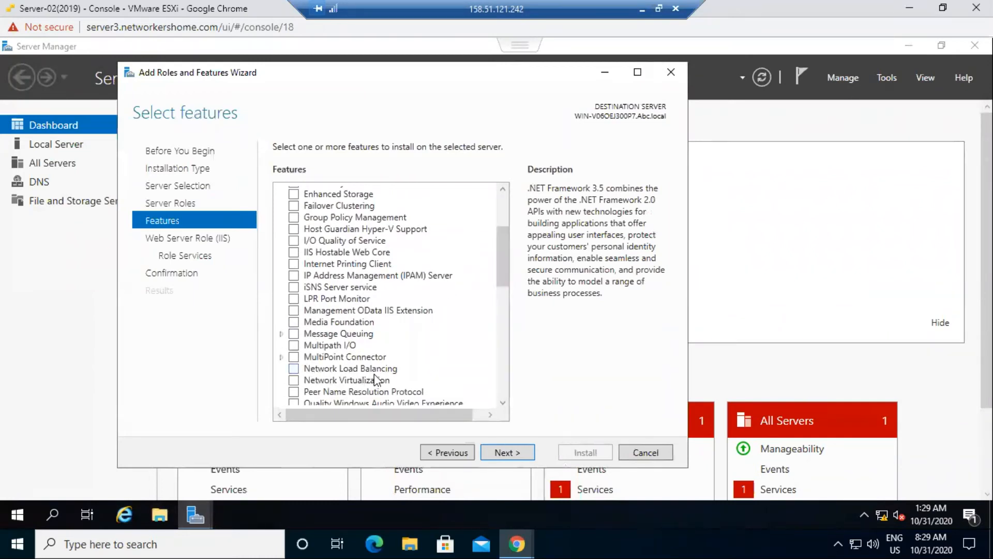
click(291, 369)
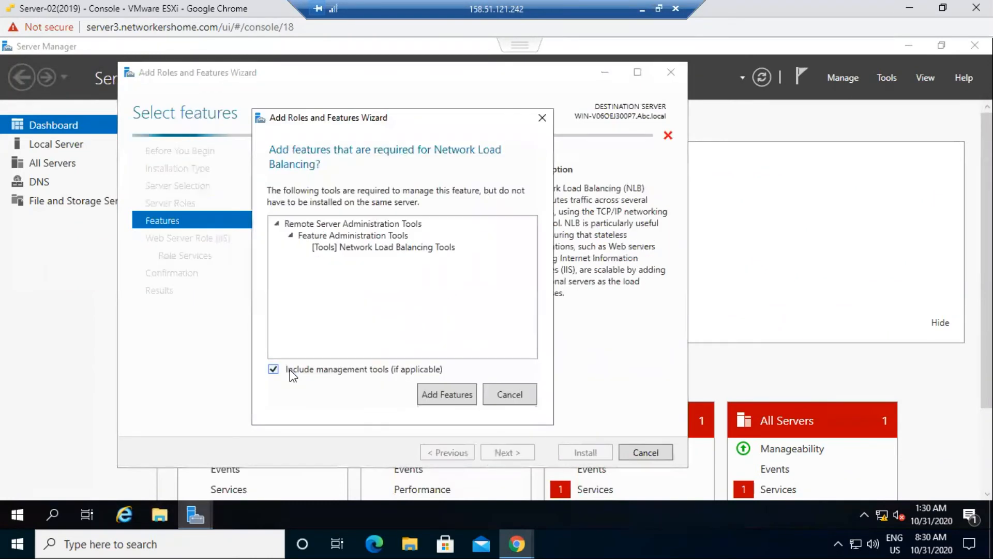
click(439, 395)
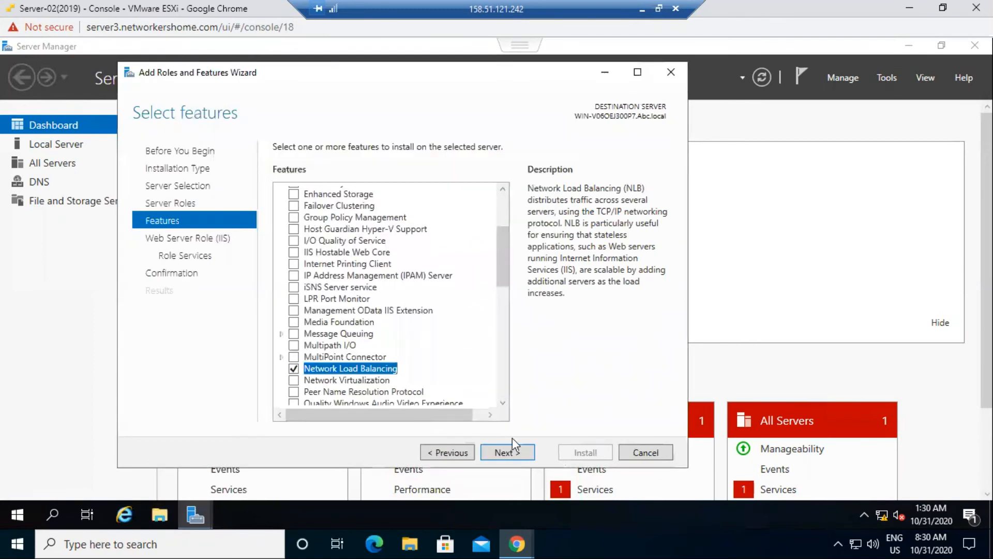
click(505, 449)
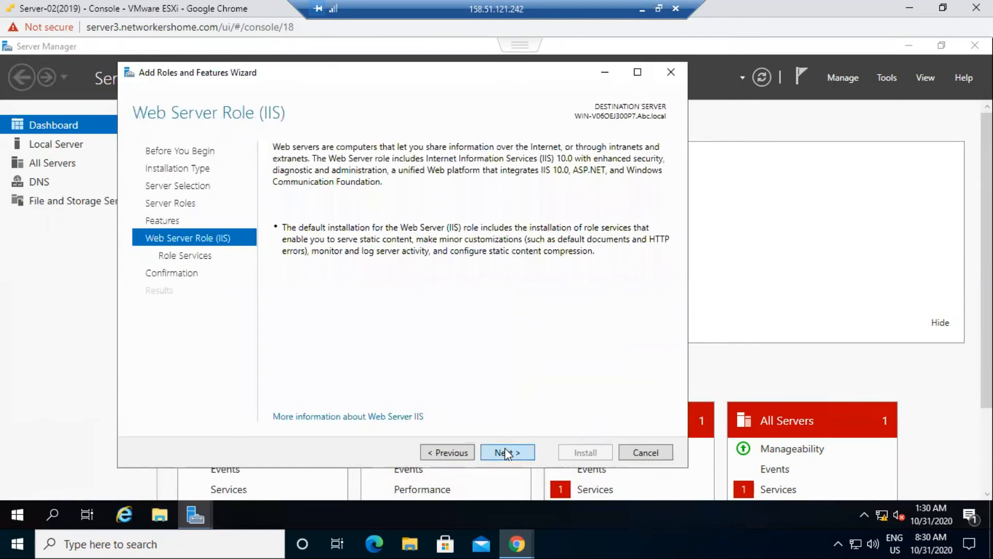
click(505, 449)
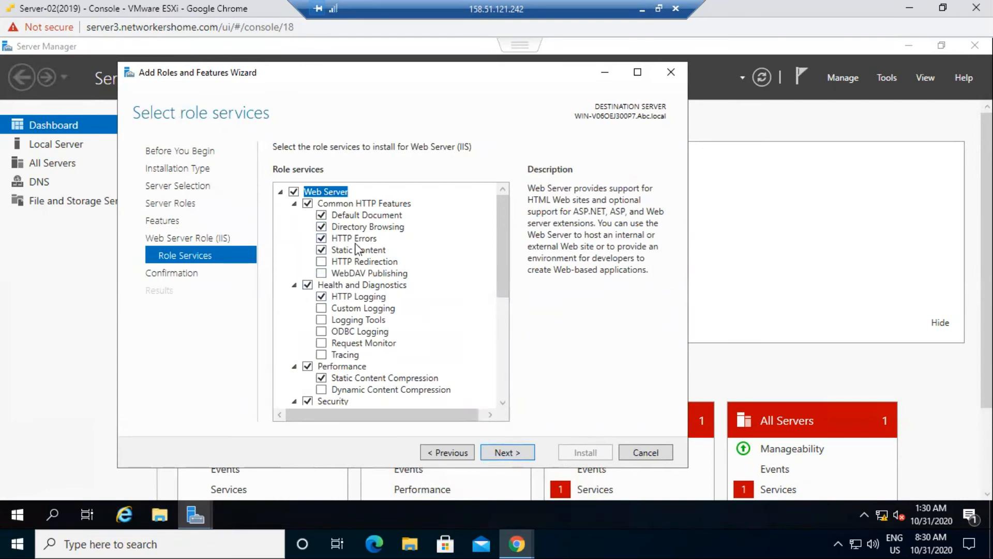
click(504, 452)
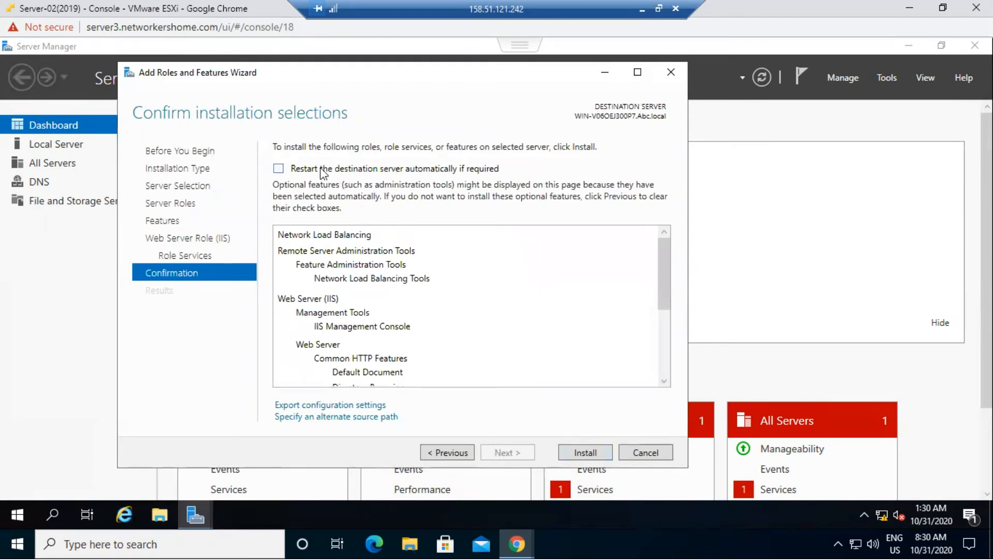
click(321, 167)
click(538, 328)
click(579, 451)
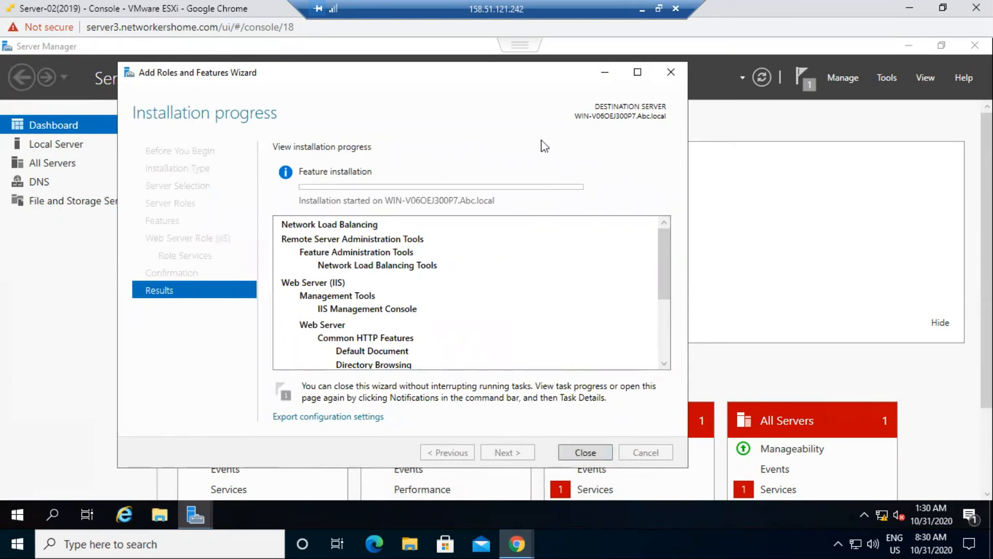
click(910, 8)
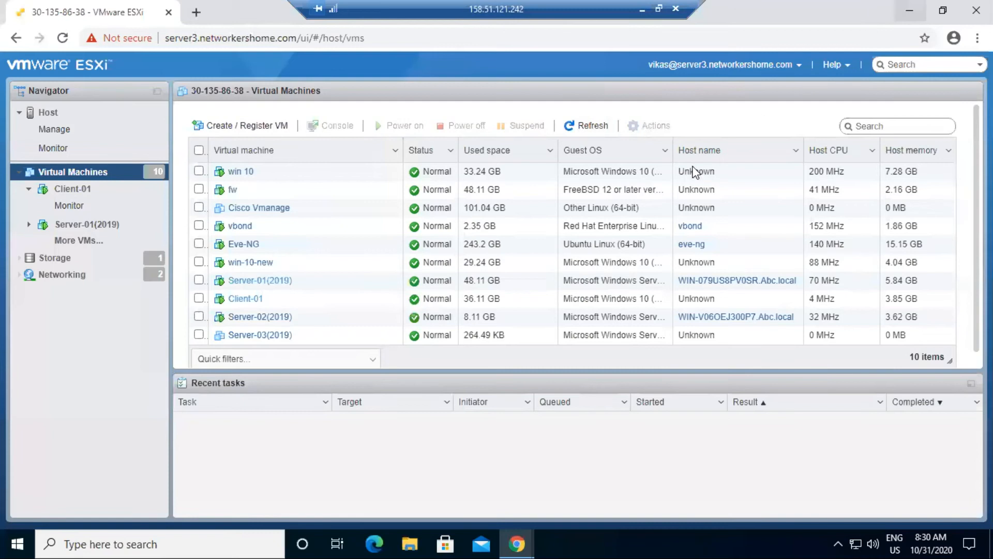
- Power on the Server-03(2019) virtual machine
right_click(259, 335)
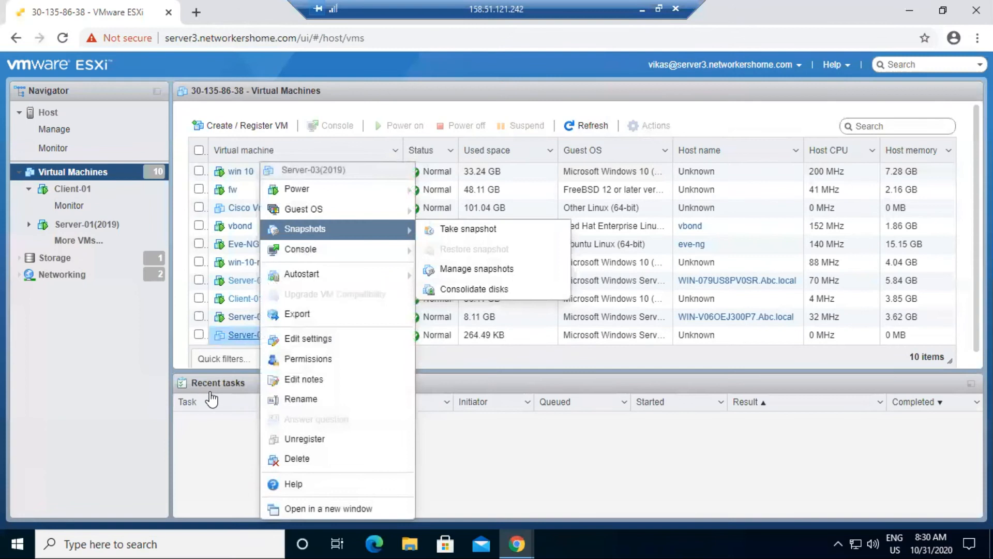
click(225, 436)
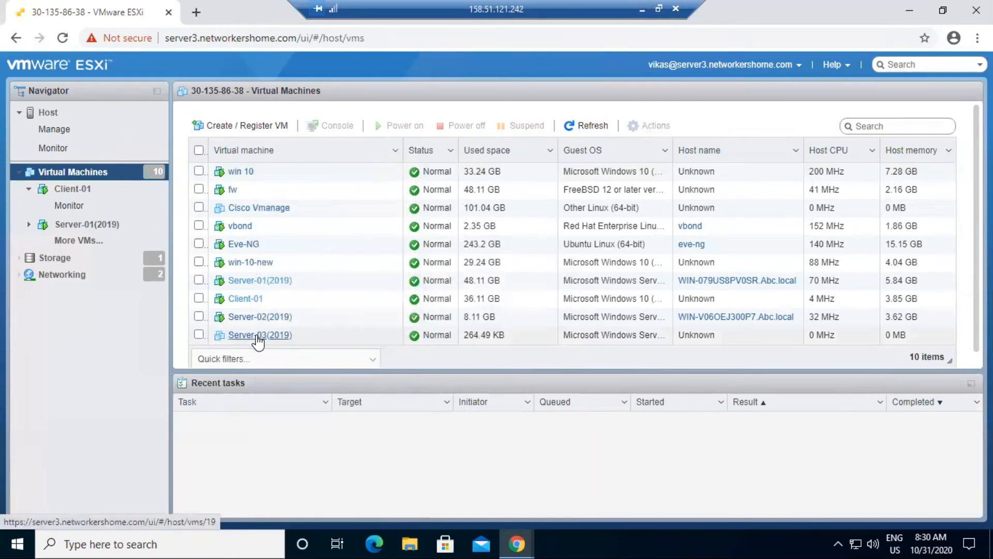
right_click(257, 335)
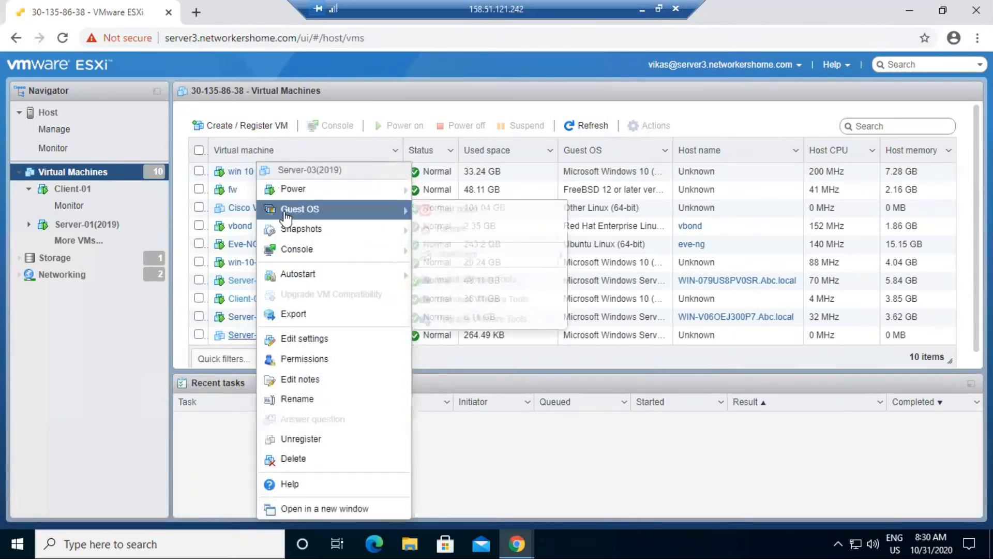
mouse_move(293, 190)
click(445, 190)
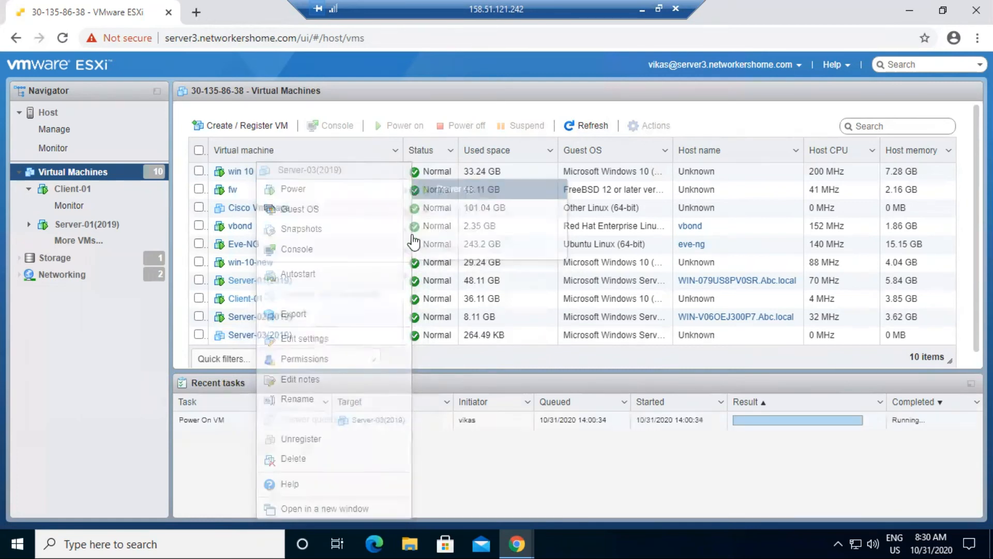
- Open the Server-03(2019) console in a new window
right_click(242, 333)
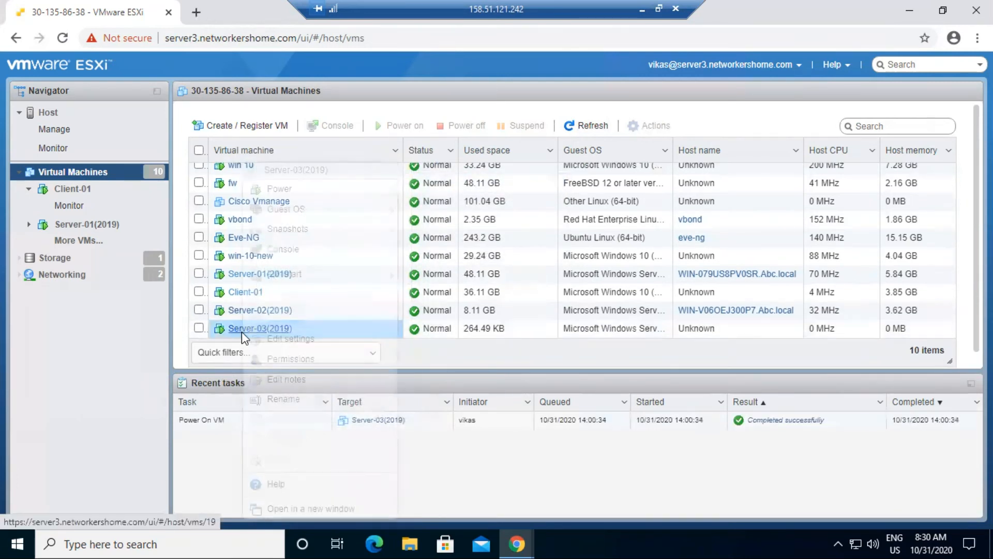
mouse_move(311, 253)
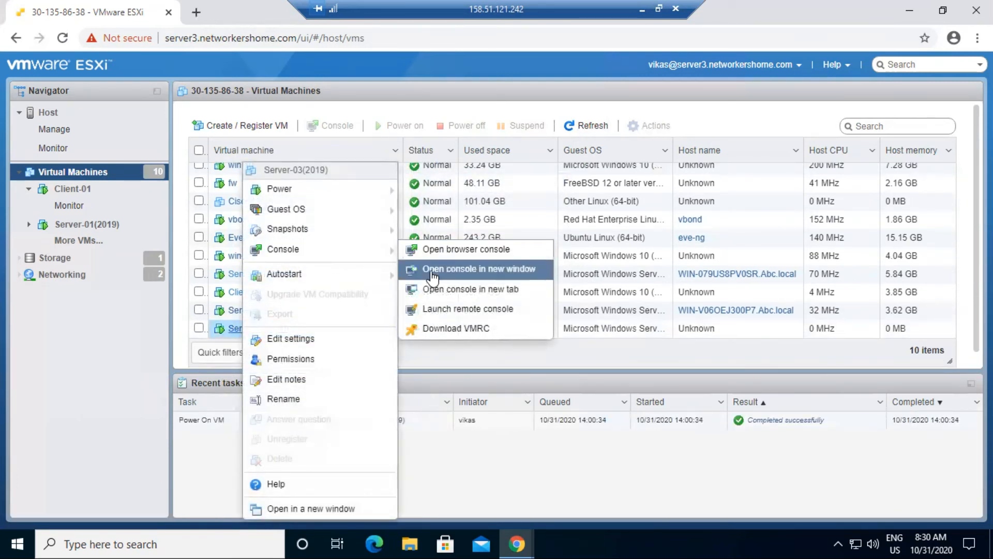
click(408, 270)
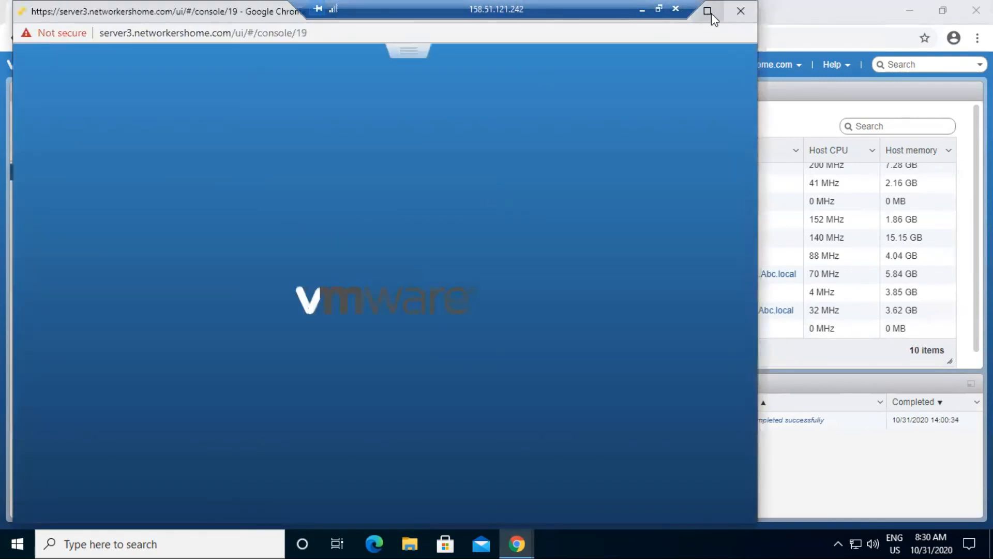
- Maximize the Server-03 console window
click(708, 10)
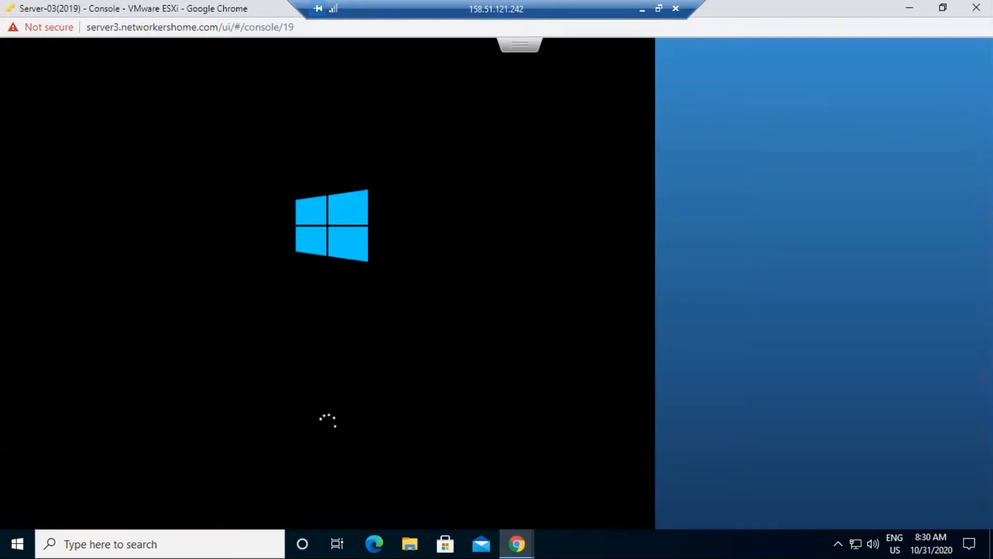
click(943, 9)
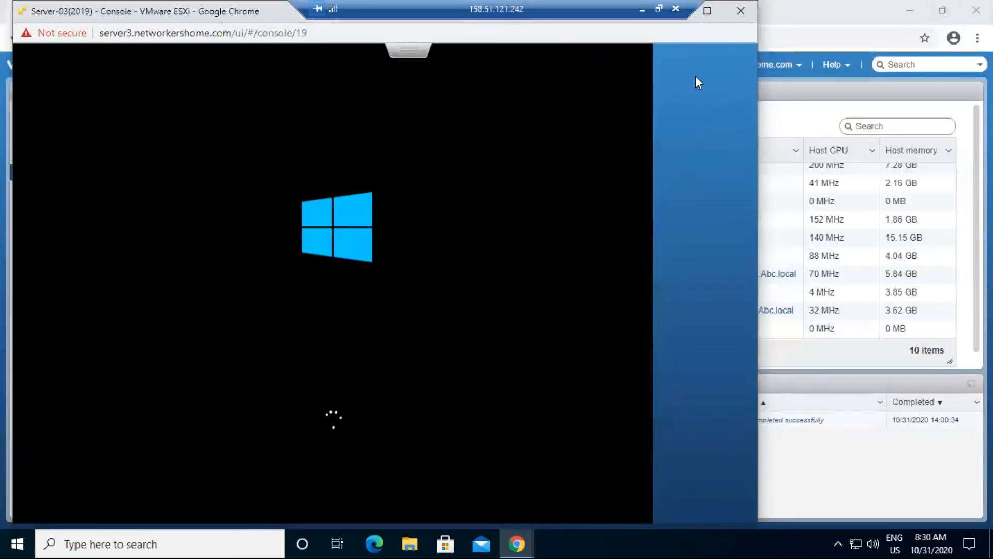
drag(216, 18, 588, 47)
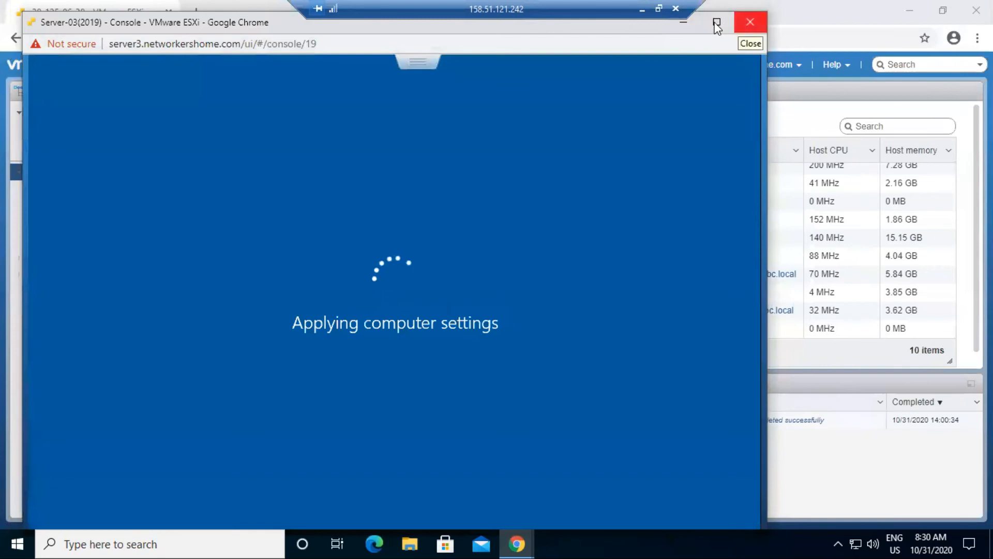
click(717, 22)
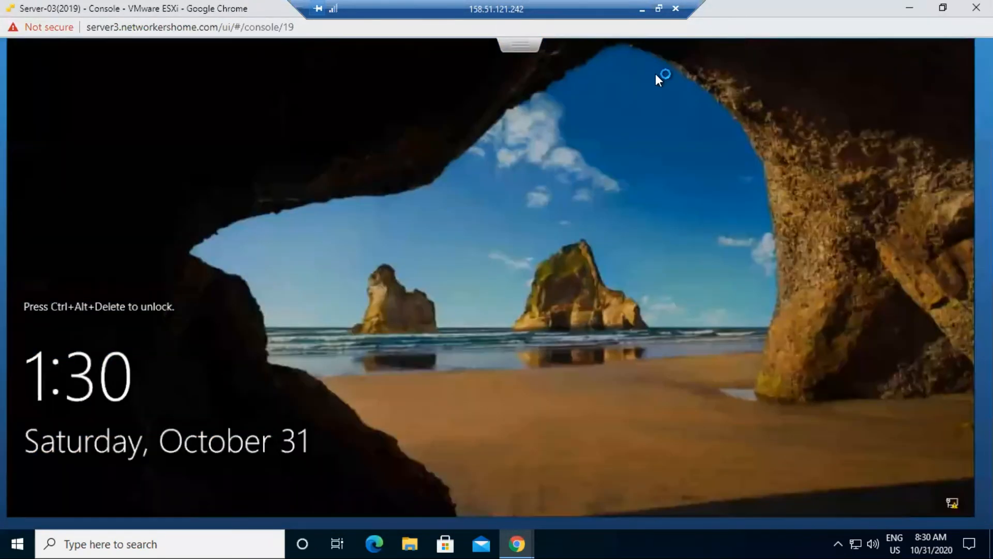
- Send Ctrl-Alt-Delete to the VM and sign in with the domain administrator password
click(520, 47)
mouse_move(614, 101)
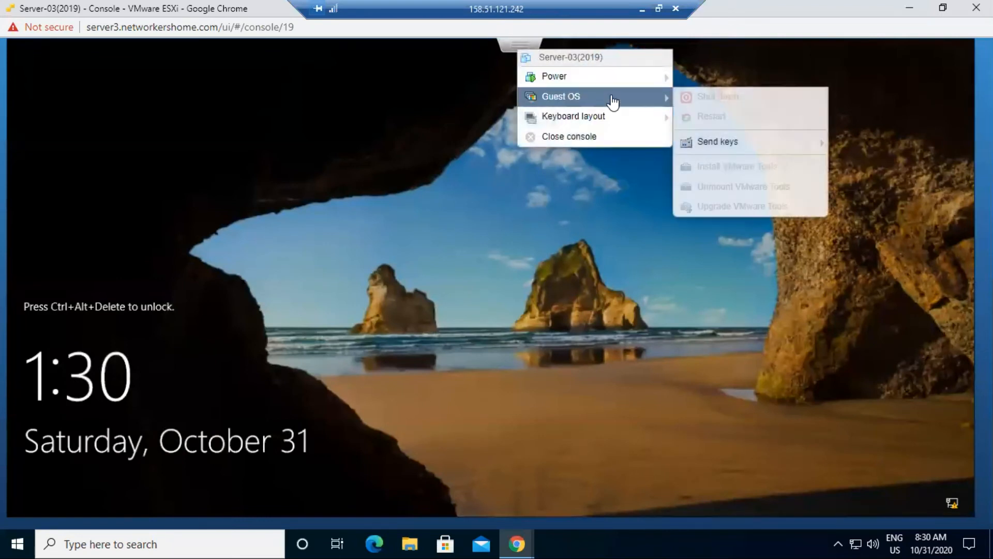
click(729, 147)
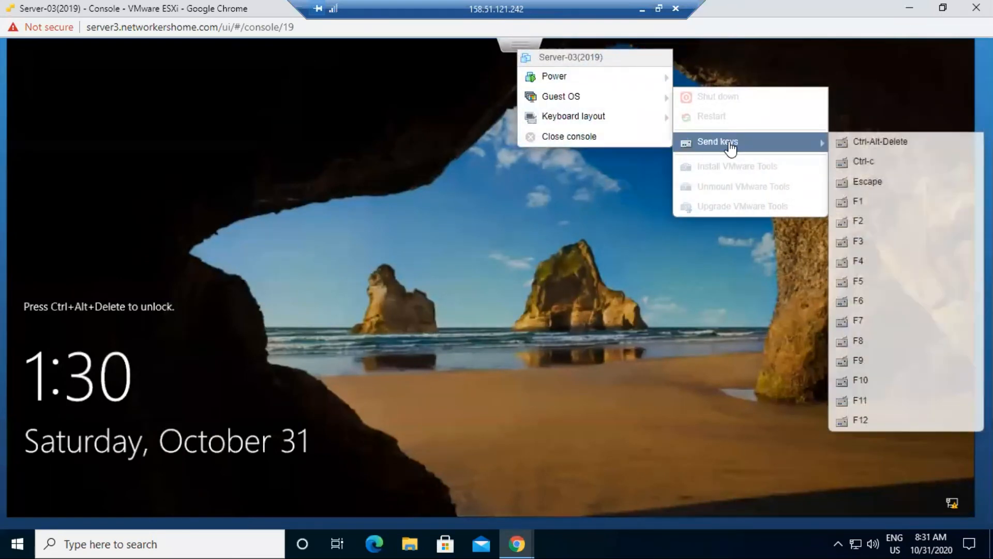
click(869, 141)
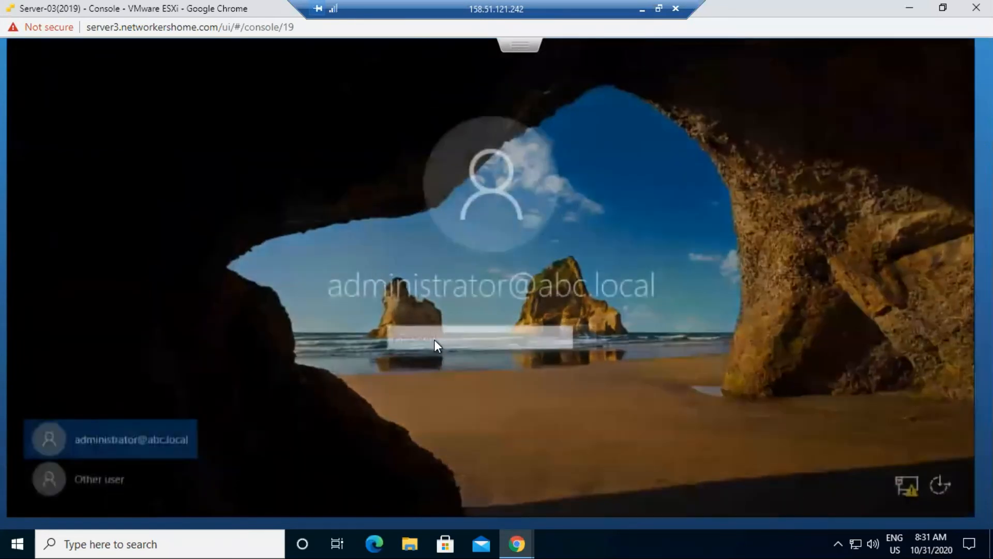
text(********)
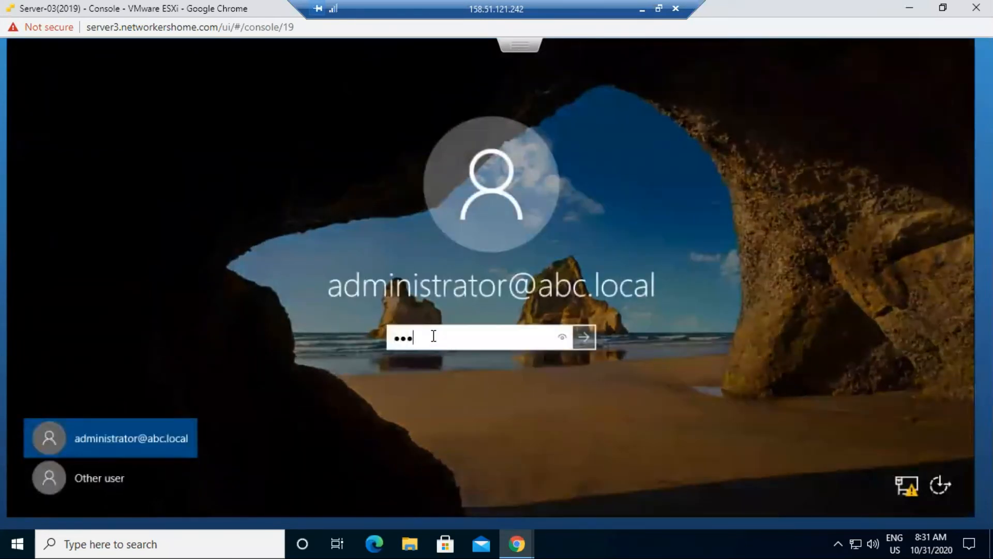
key(Return)
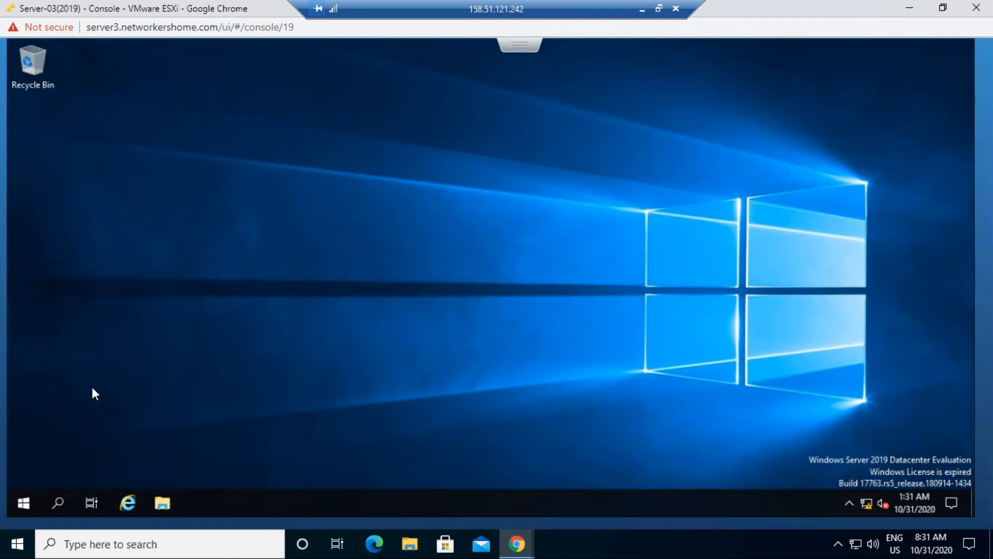
click(22, 503)
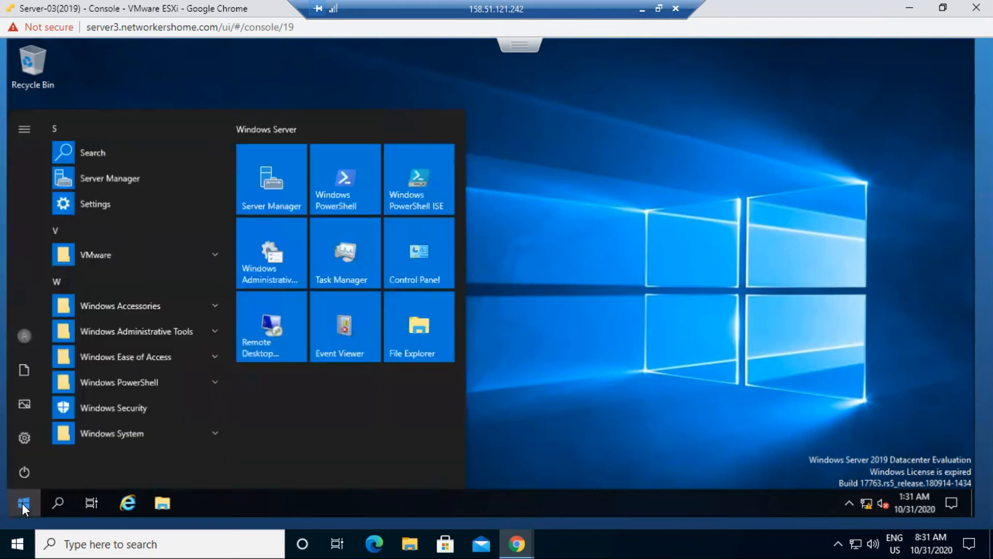
- Launch Server Manager on Server-03 and select the Web Server (IIS) role in Add Roles and Features
click(266, 182)
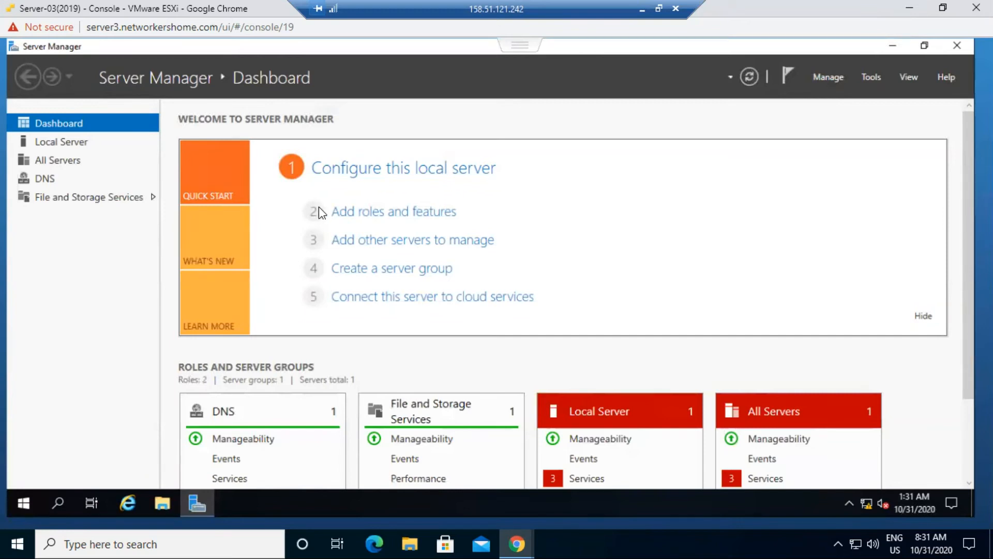
click(339, 212)
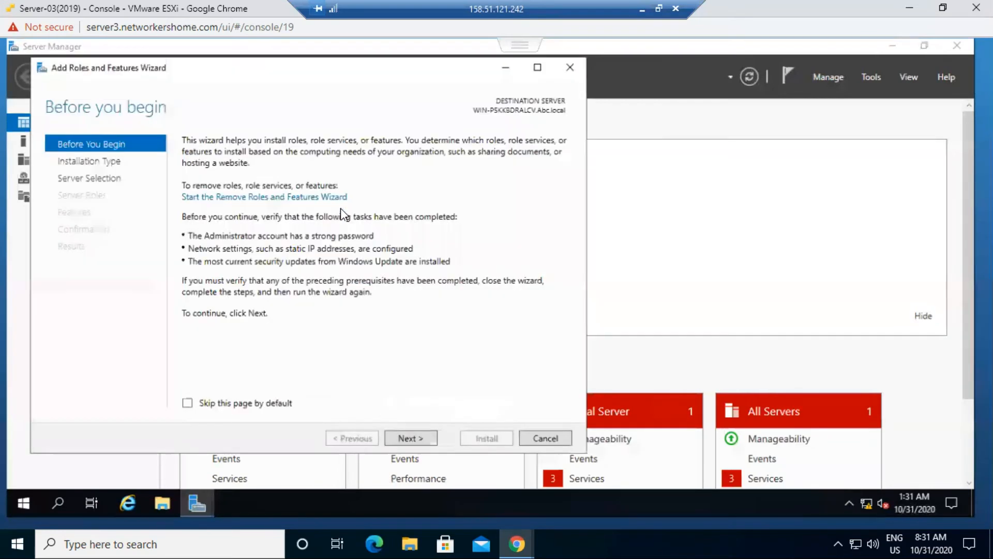
click(403, 433)
click(403, 432)
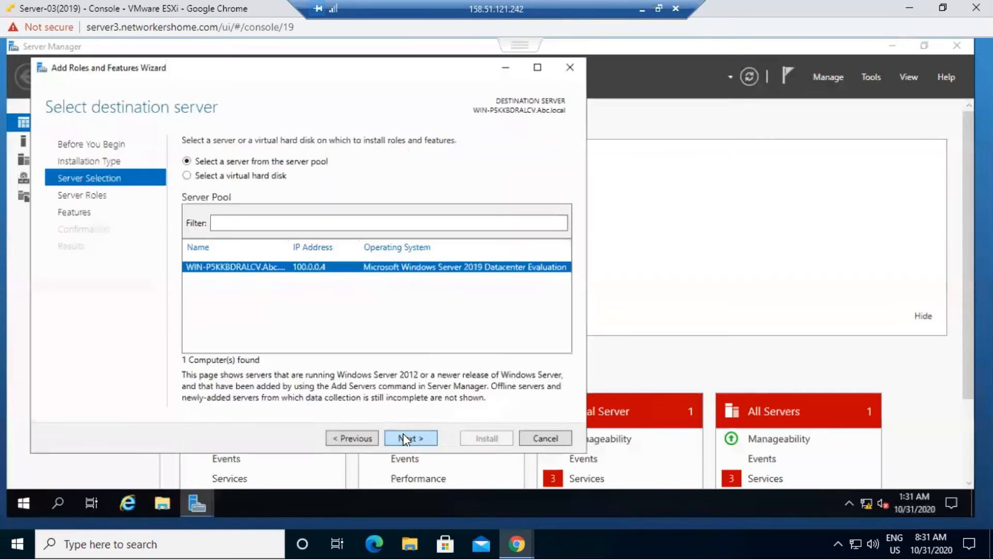
click(402, 438)
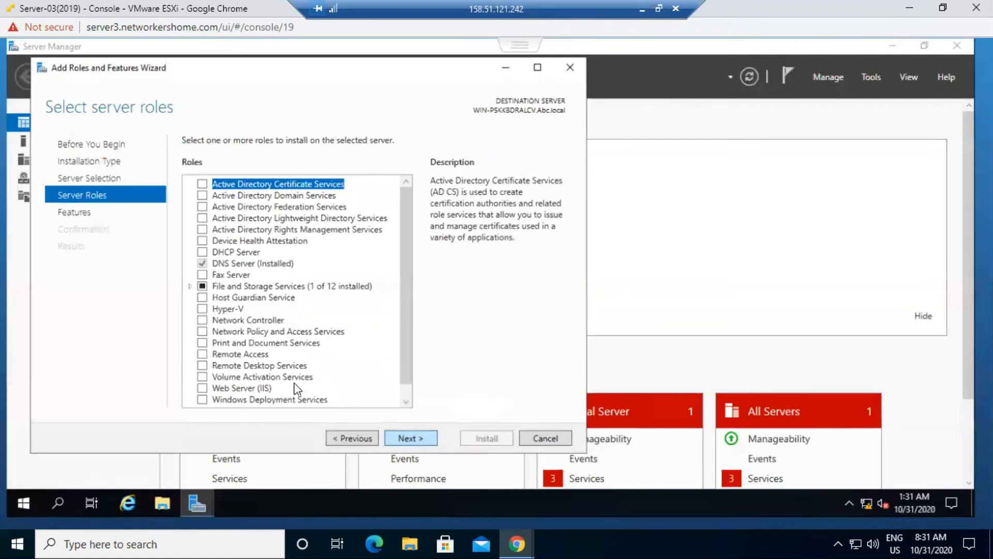
click(202, 388)
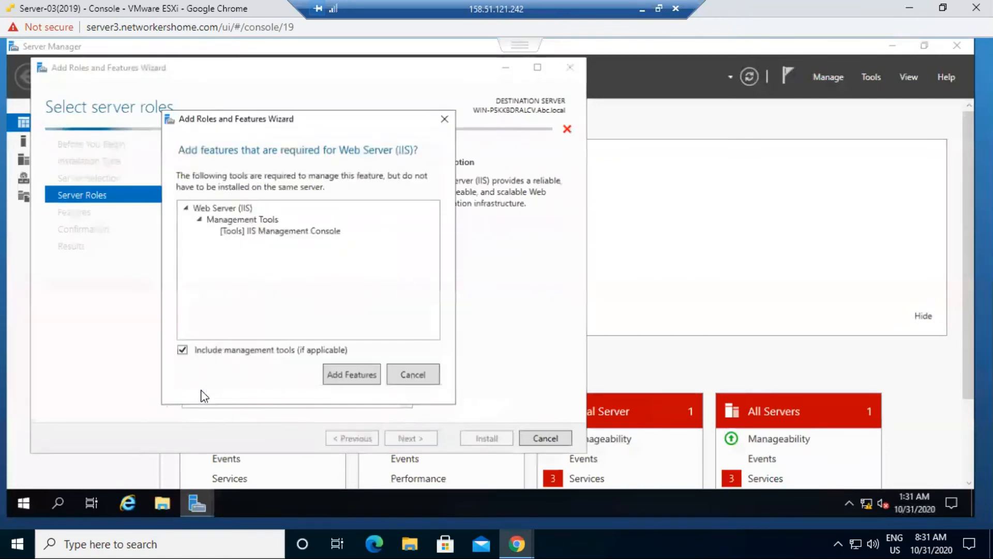
click(348, 381)
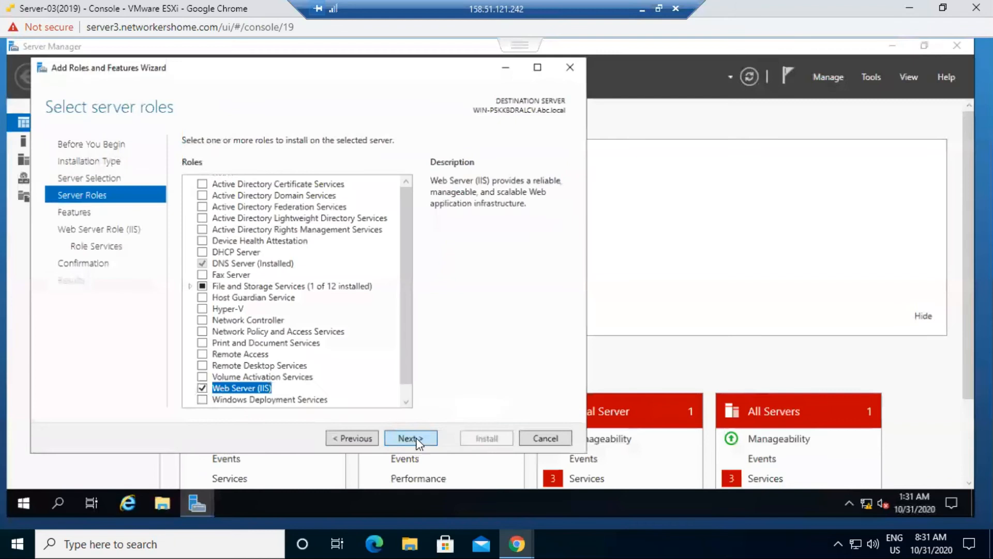
click(416, 438)
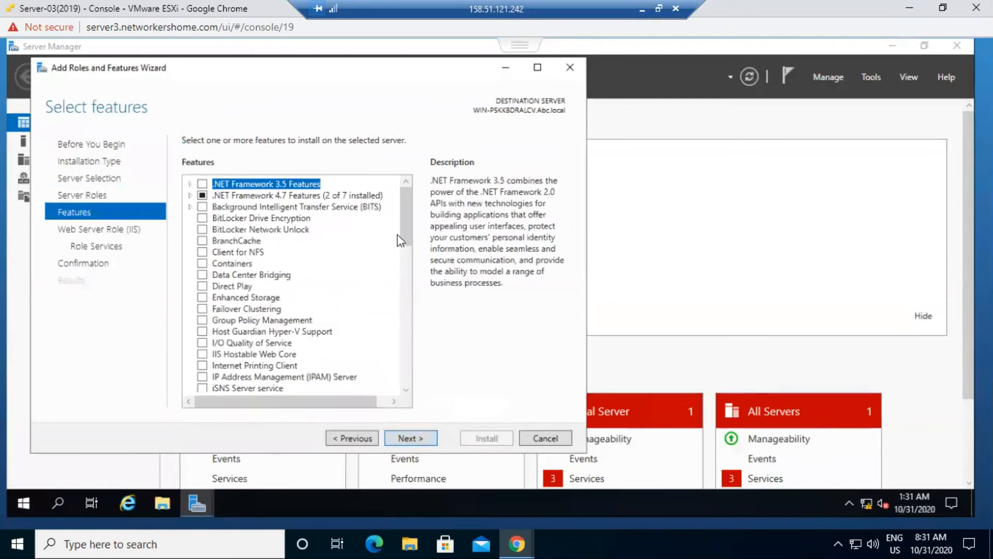
- Add the Network Load Balancing feature, allow automatic restarts, and start the installation
scroll(402, 251, down, 3)
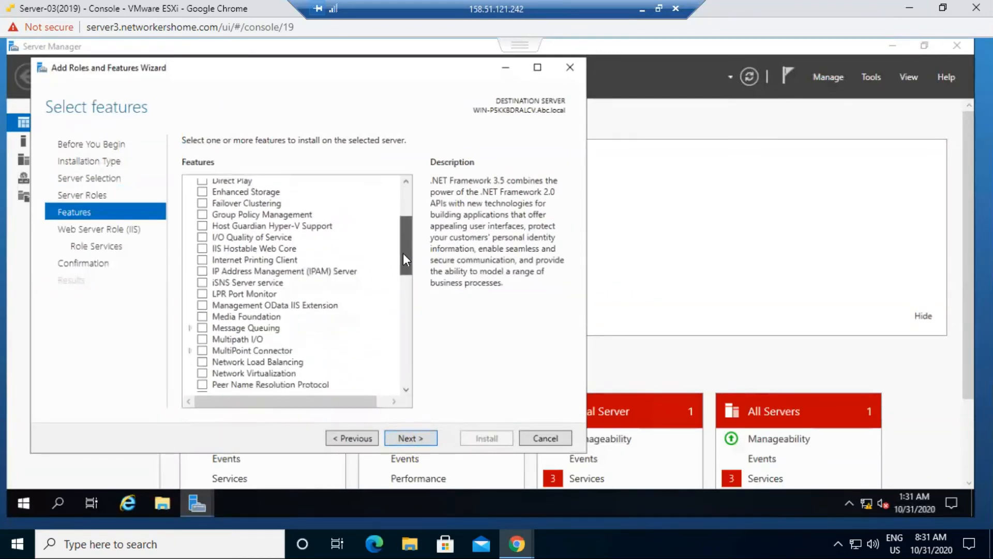
click(201, 362)
click(352, 379)
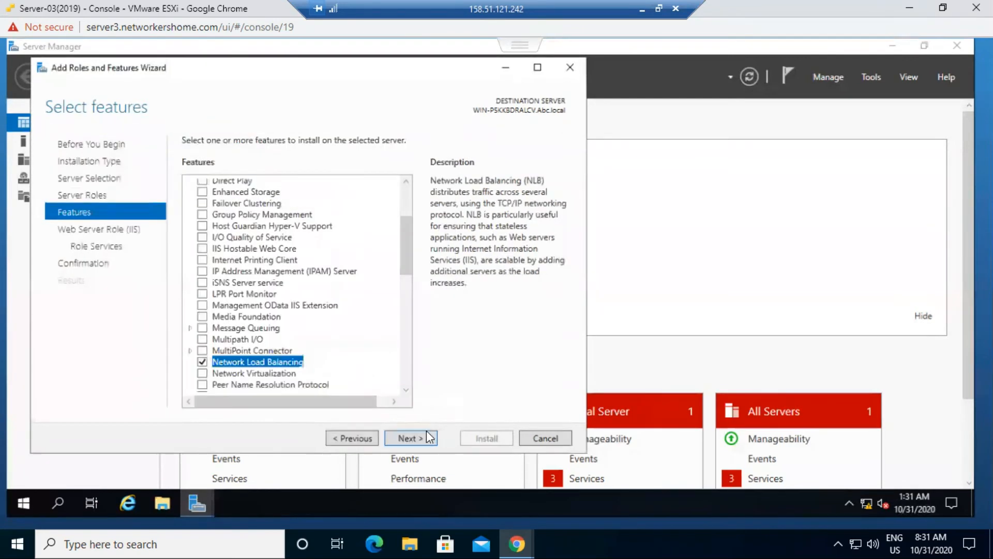
click(404, 437)
click(405, 437)
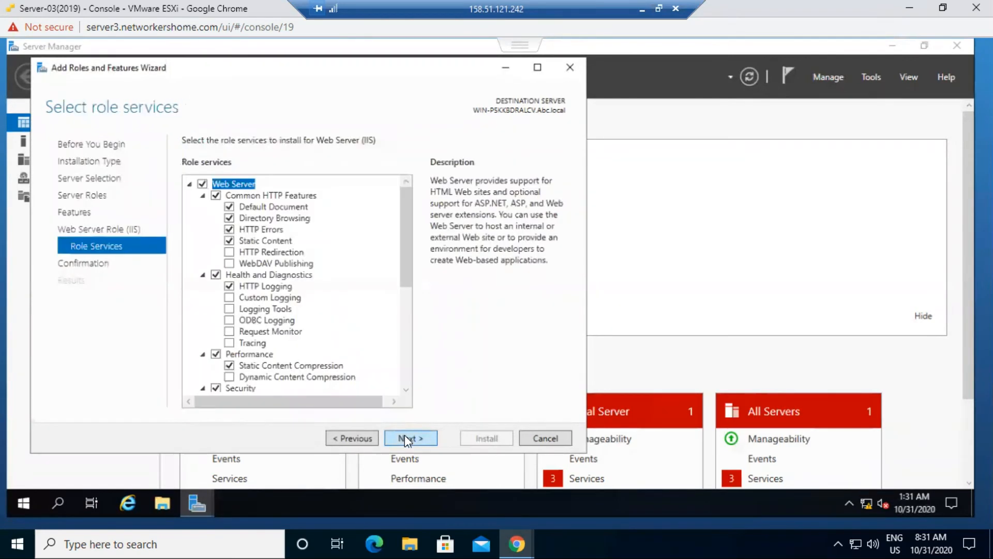
click(404, 438)
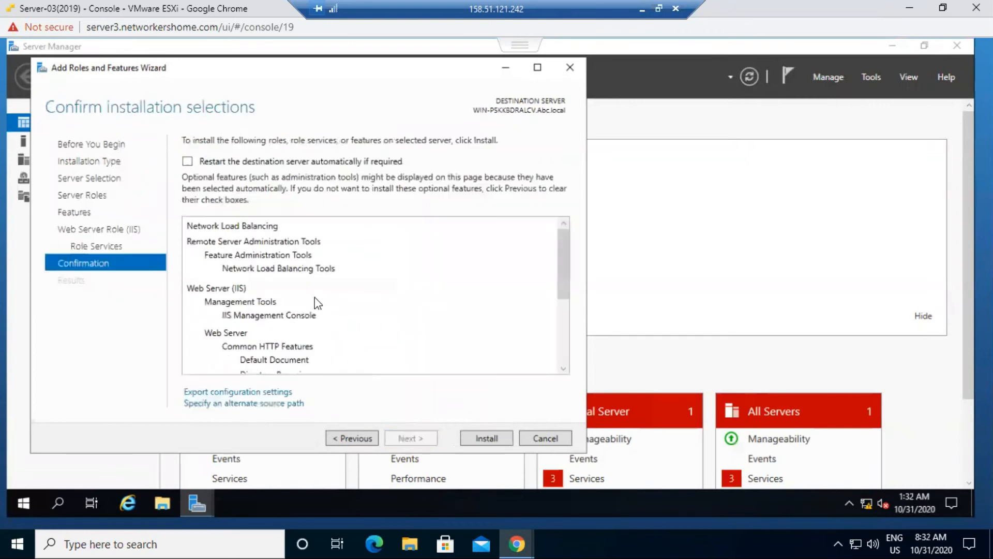
click(225, 161)
click(517, 322)
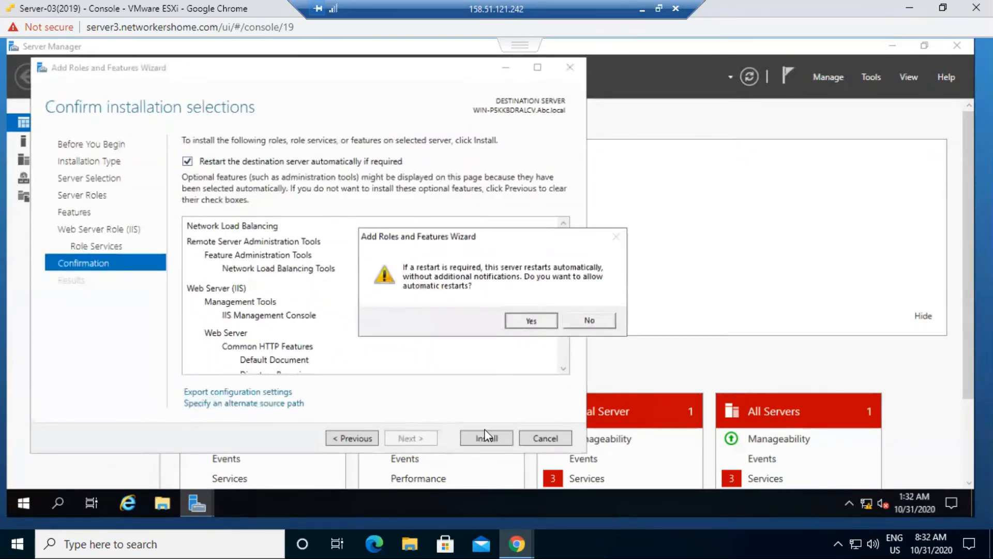
click(486, 438)
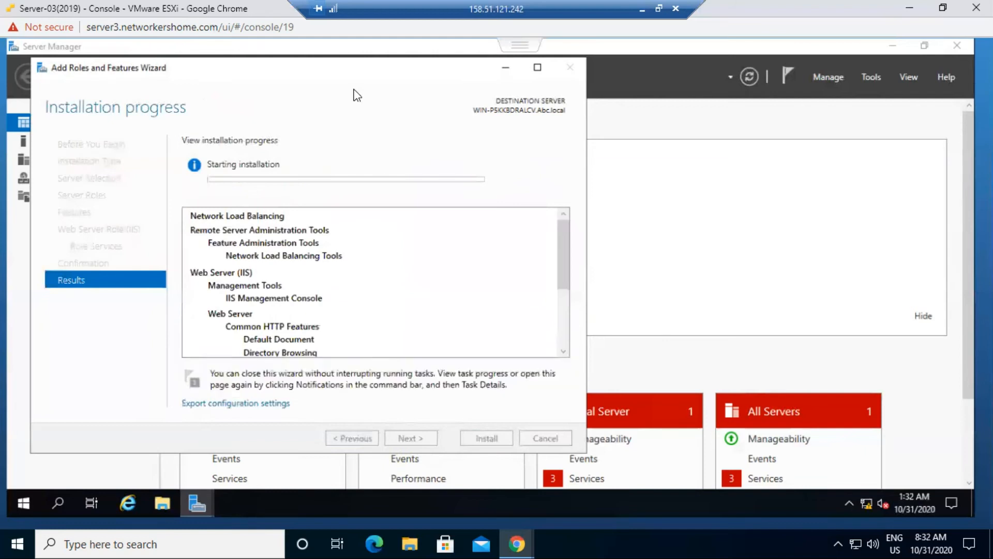
drag(341, 71, 396, 73)
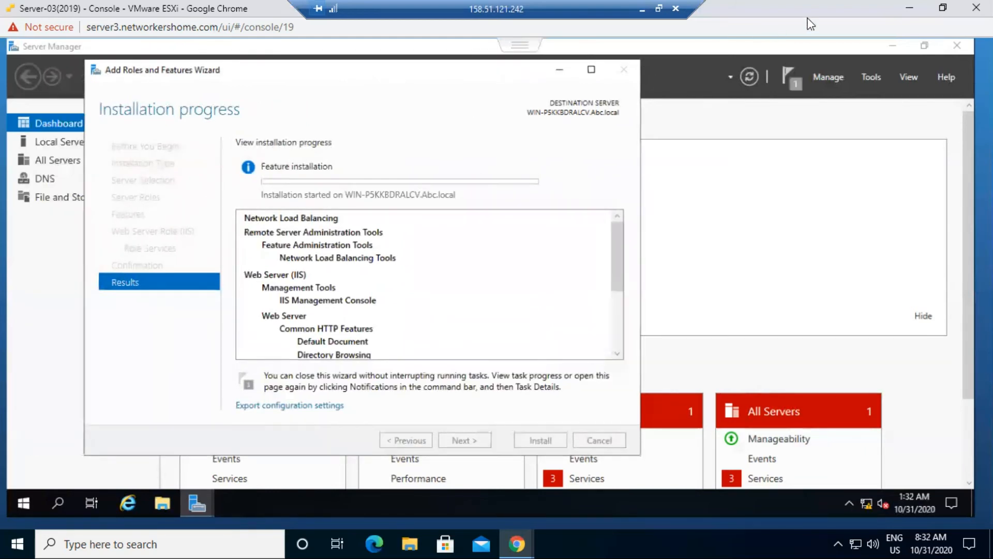
- On Server-02, close the completed installation wizard and Server Manager, then minimize the console
click(909, 11)
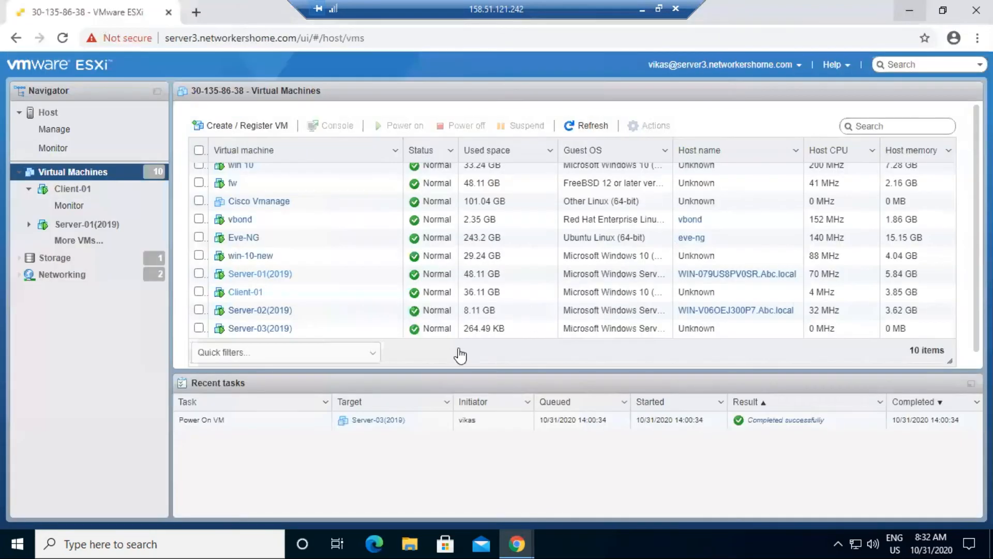
click(513, 543)
click(589, 470)
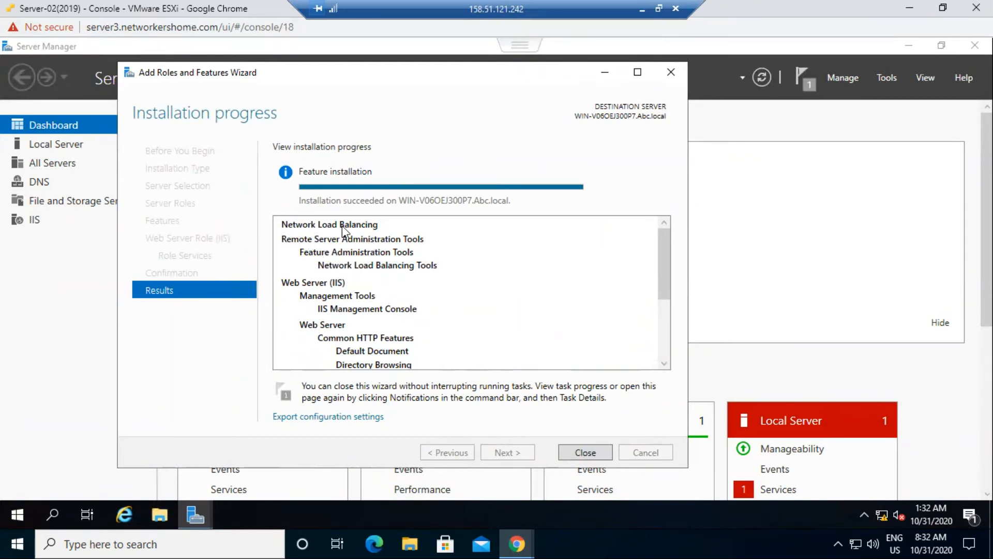
click(588, 451)
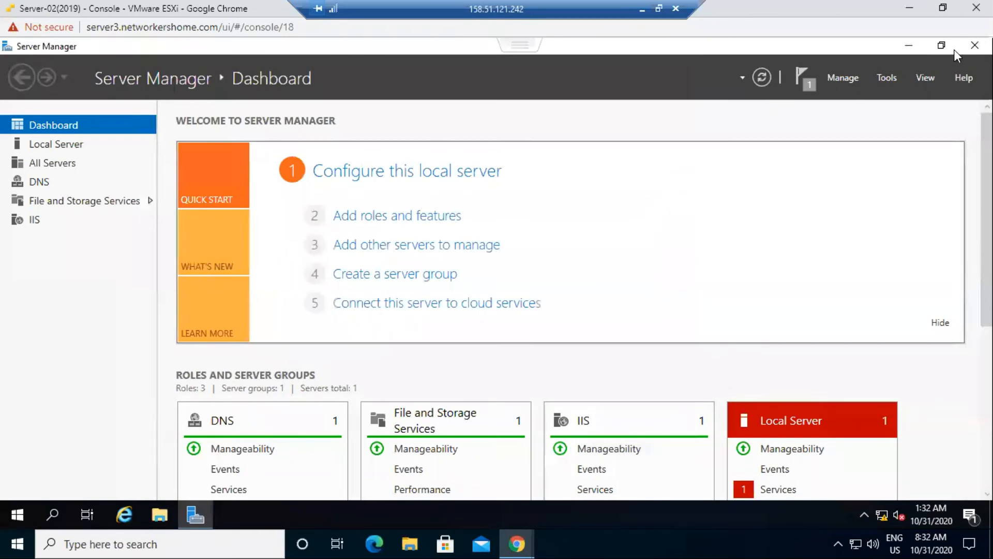
click(975, 45)
click(903, 7)
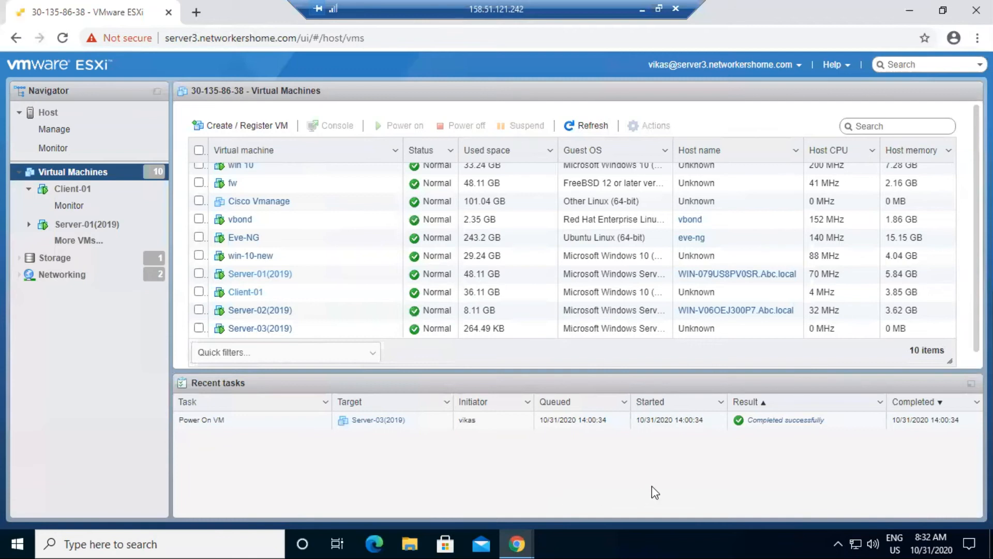
mouse_move(517, 543)
click(683, 455)
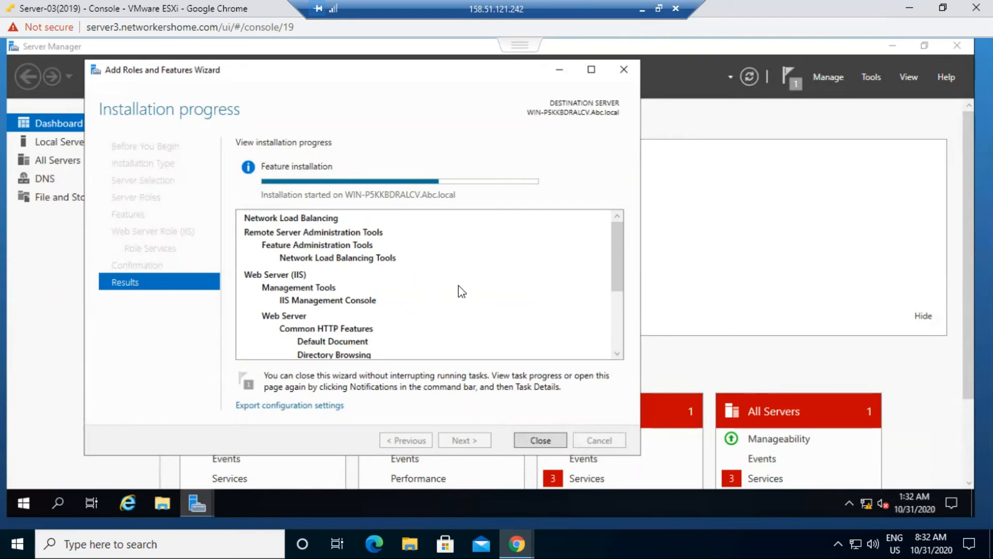
click(909, 8)
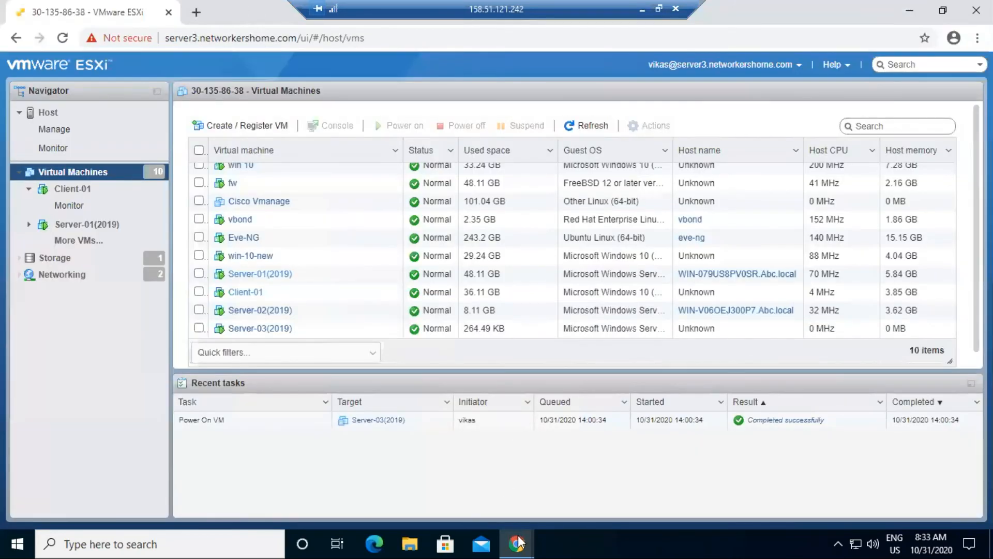
click(573, 464)
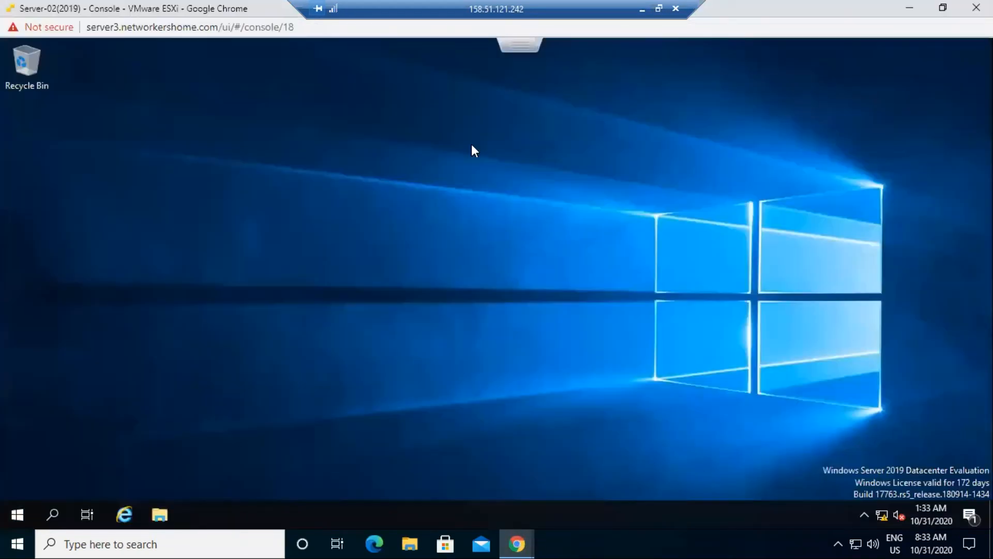
click(125, 514)
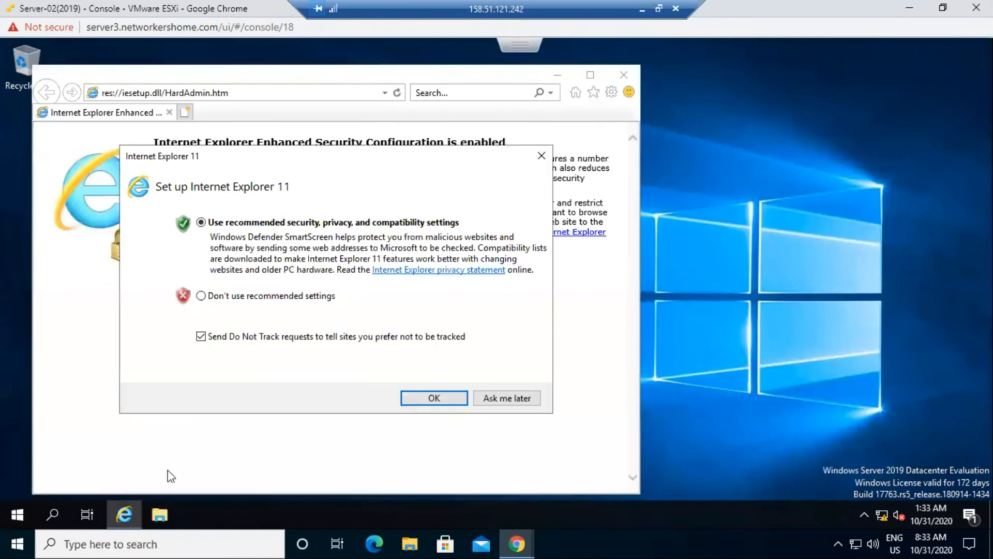
click(301, 298)
click(511, 398)
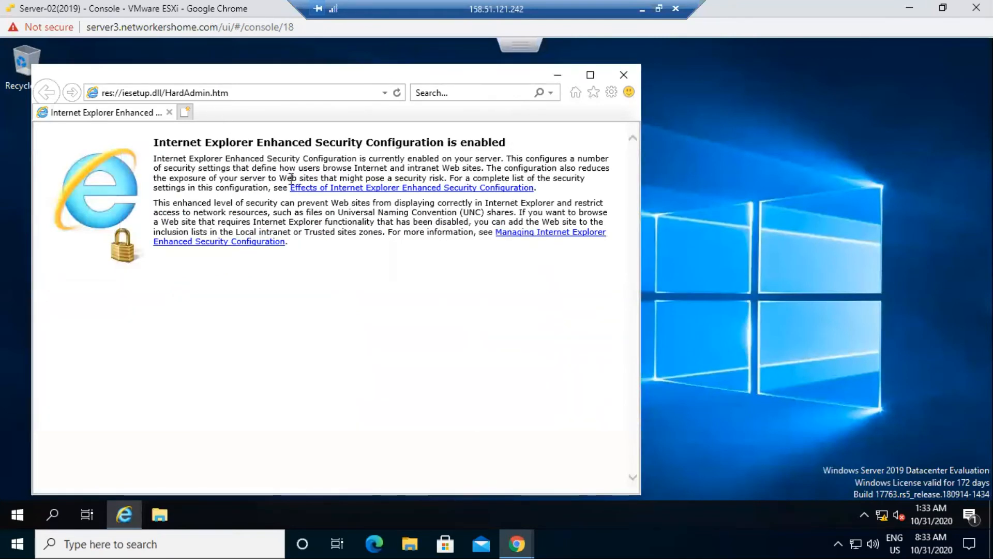
click(210, 93)
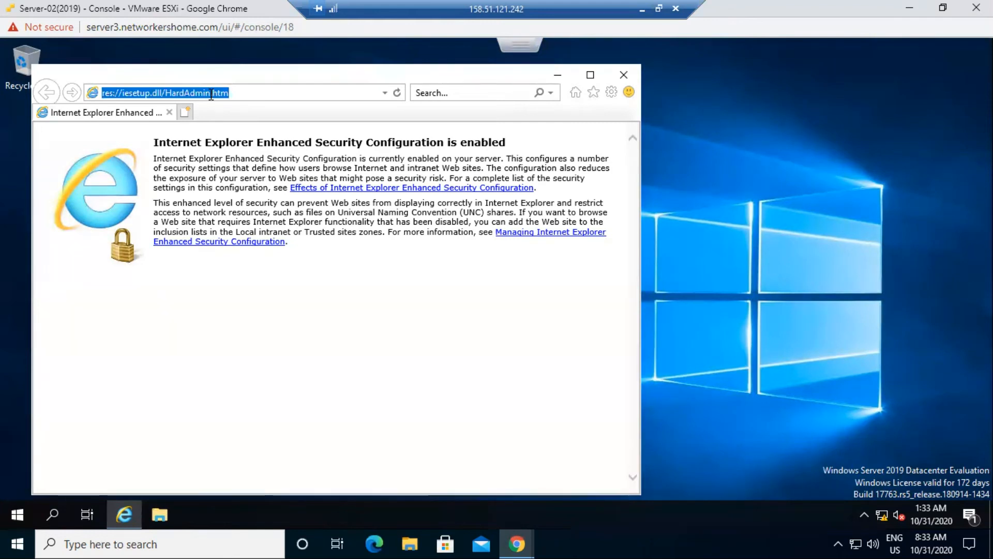
text(100.0..3)
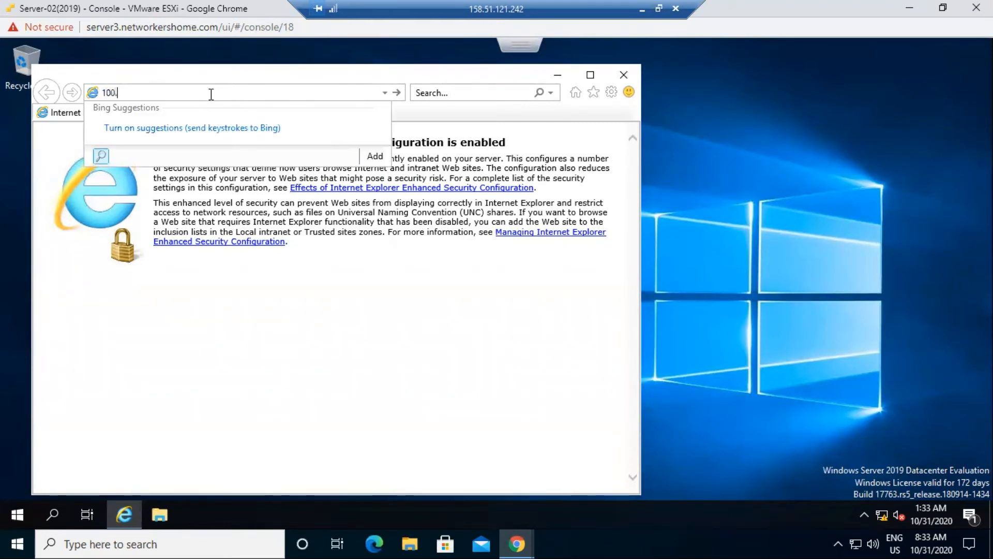
key(BackSpace)
key(BackSpace)
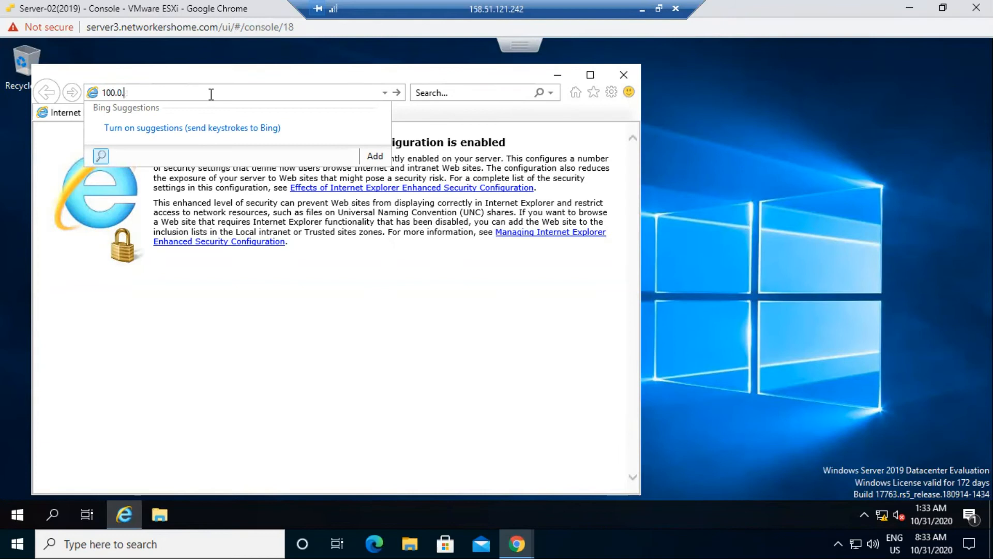
text(0.3)
key(Return)
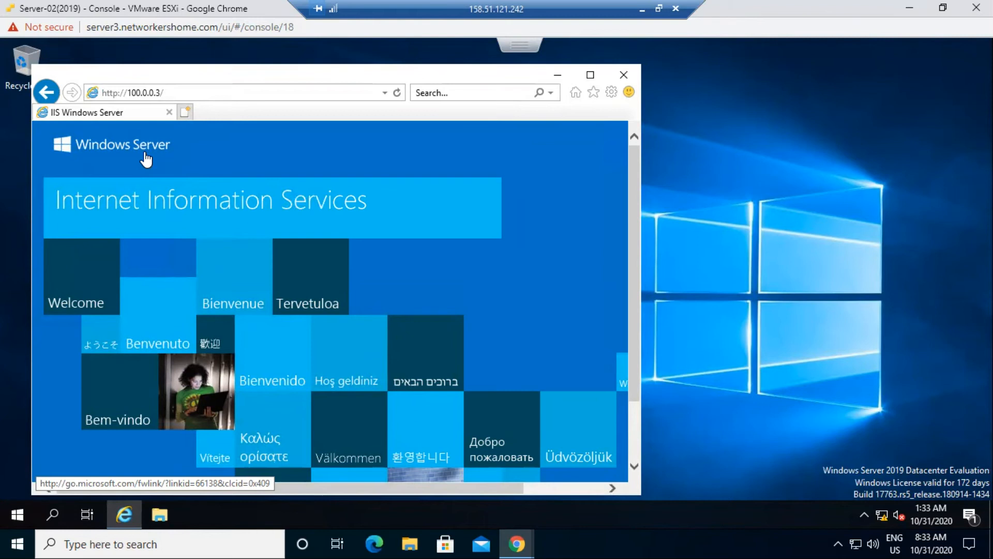
click(622, 73)
click(910, 8)
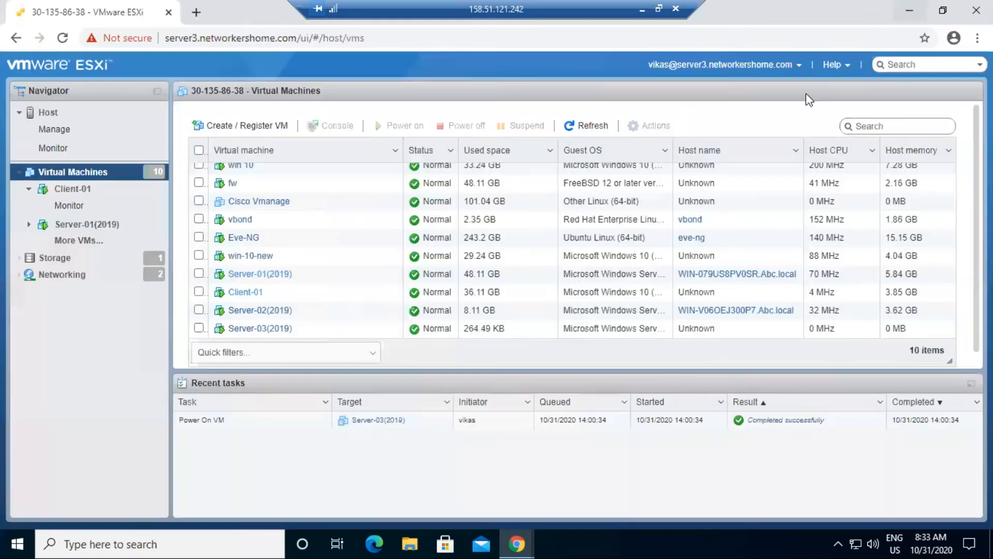
- Bring up the Server-03 console and close its finished installation wizard and Server Manager
click(510, 536)
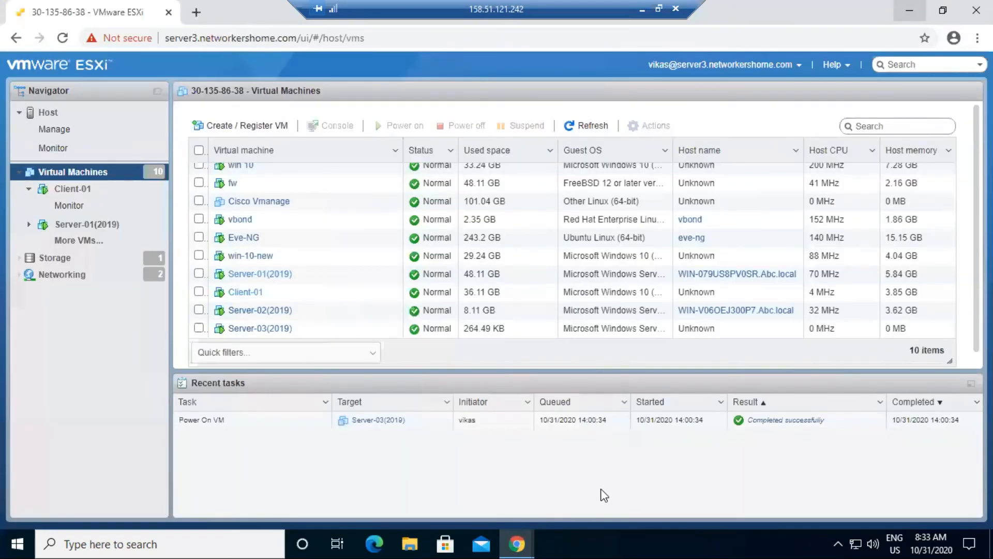
click(705, 486)
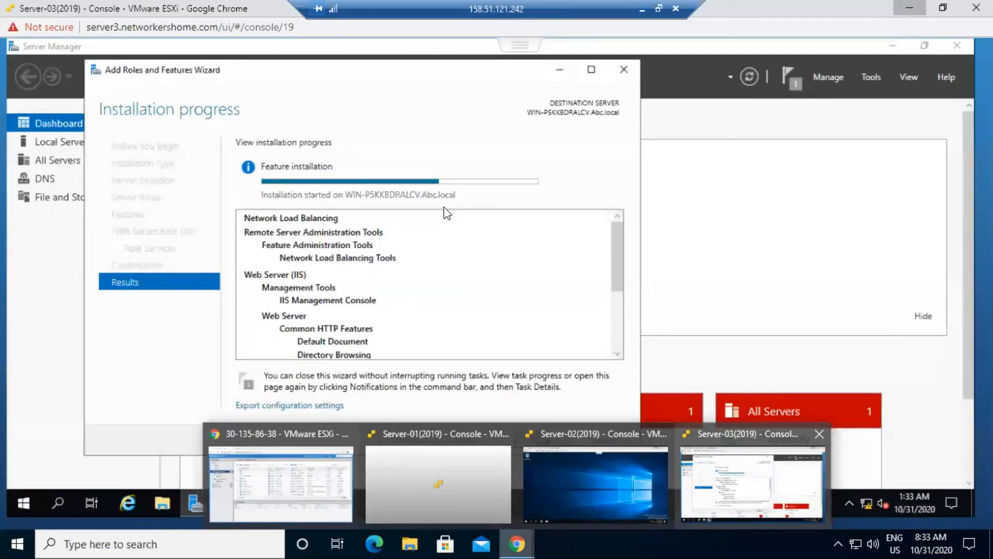
click(517, 245)
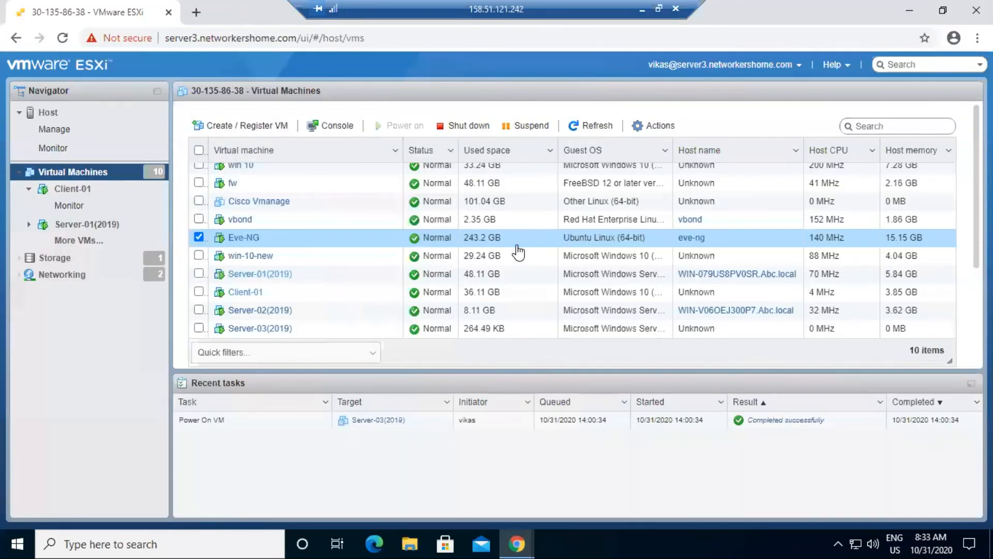
click(199, 237)
mouse_move(516, 544)
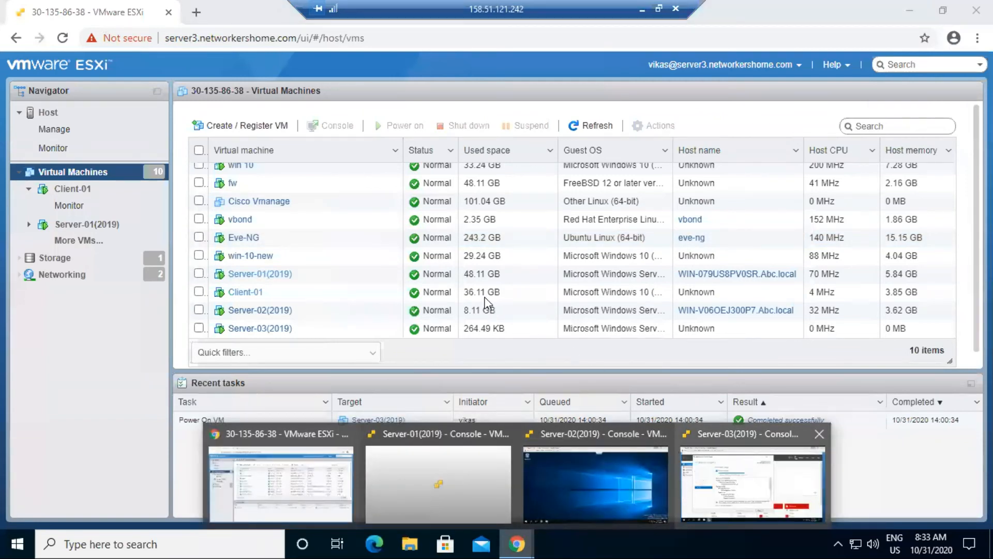
click(695, 471)
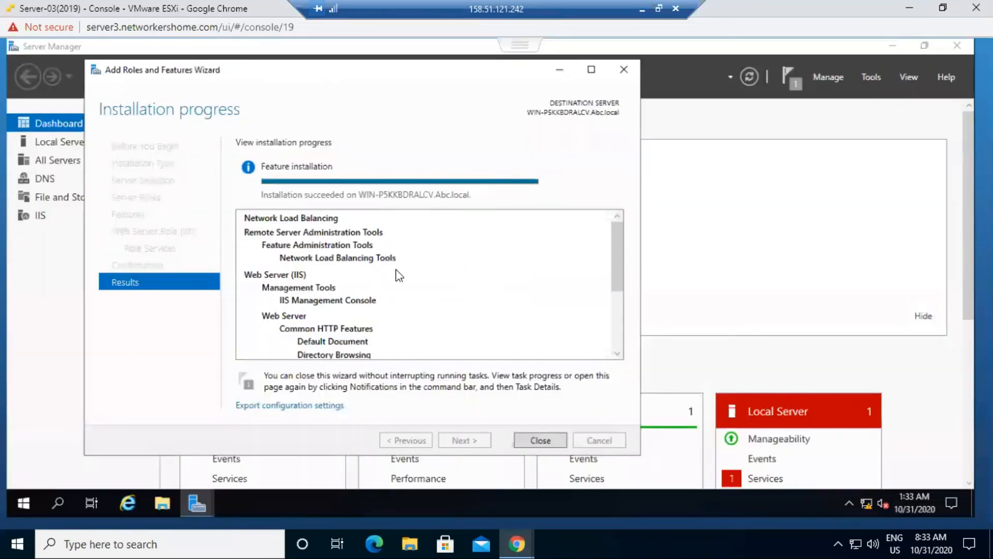
click(529, 440)
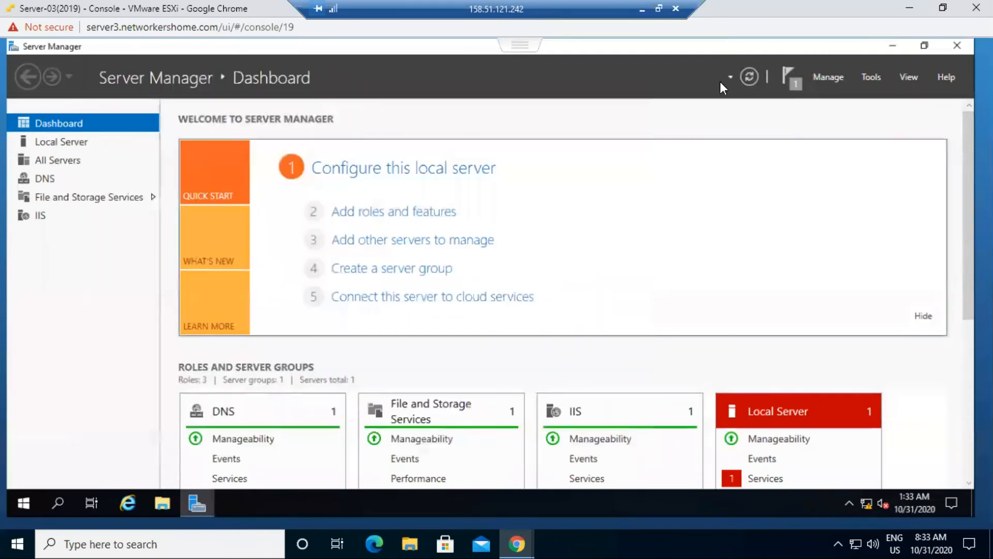
click(956, 46)
click(133, 502)
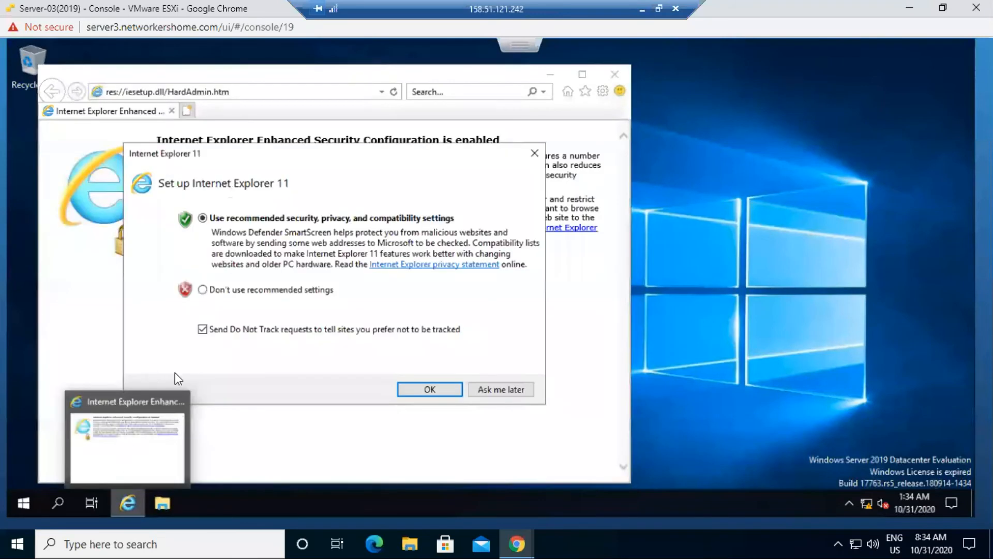
click(256, 292)
click(501, 389)
click(208, 92)
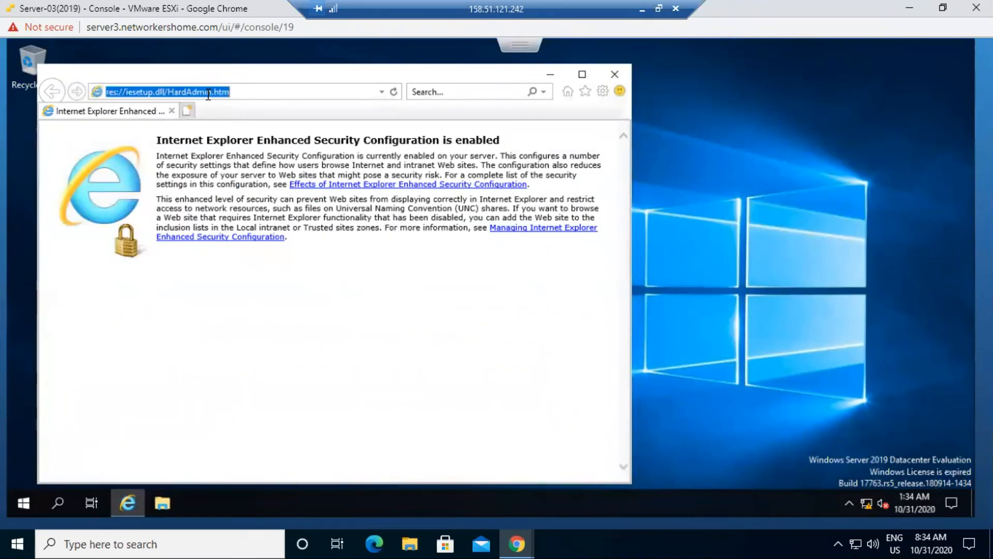
text(100.0.0.4)
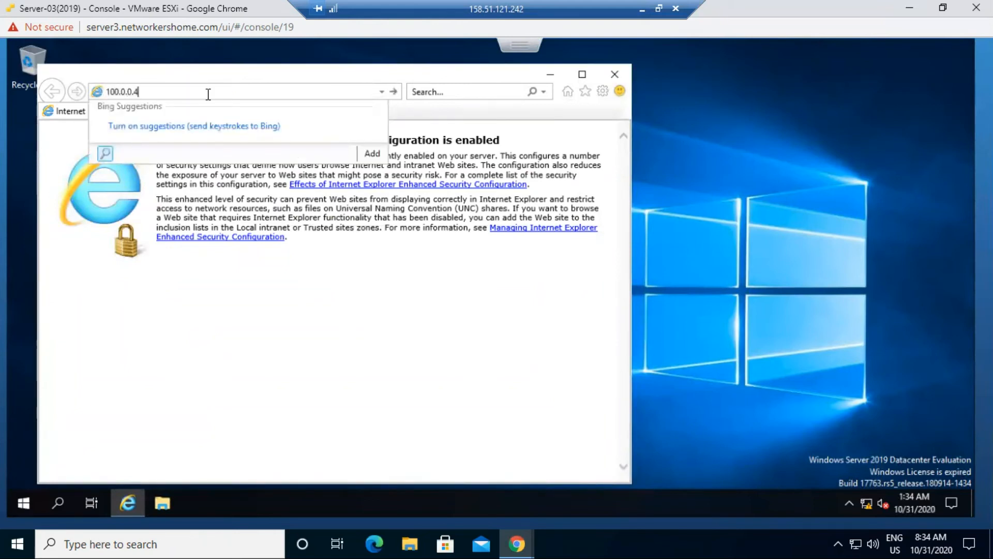
key(Return)
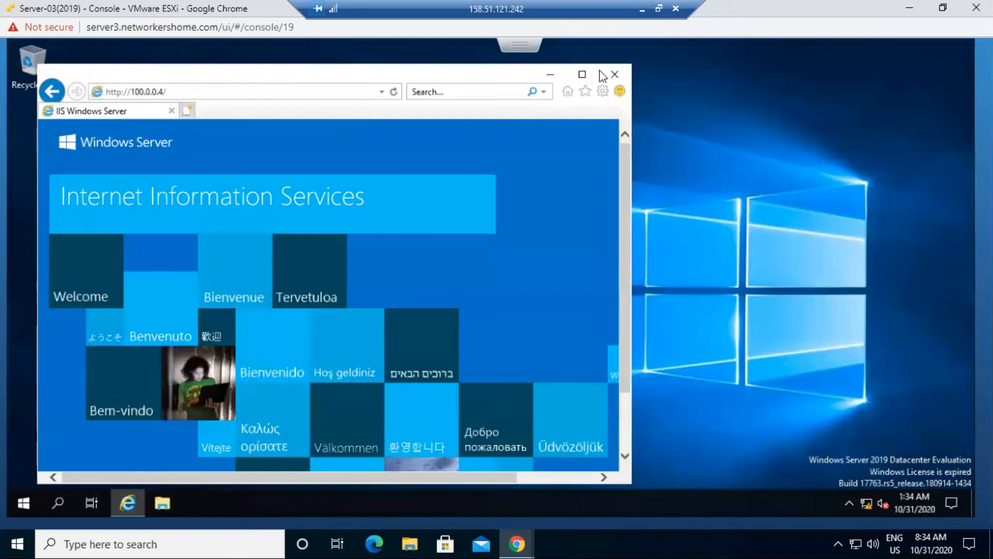
click(616, 73)
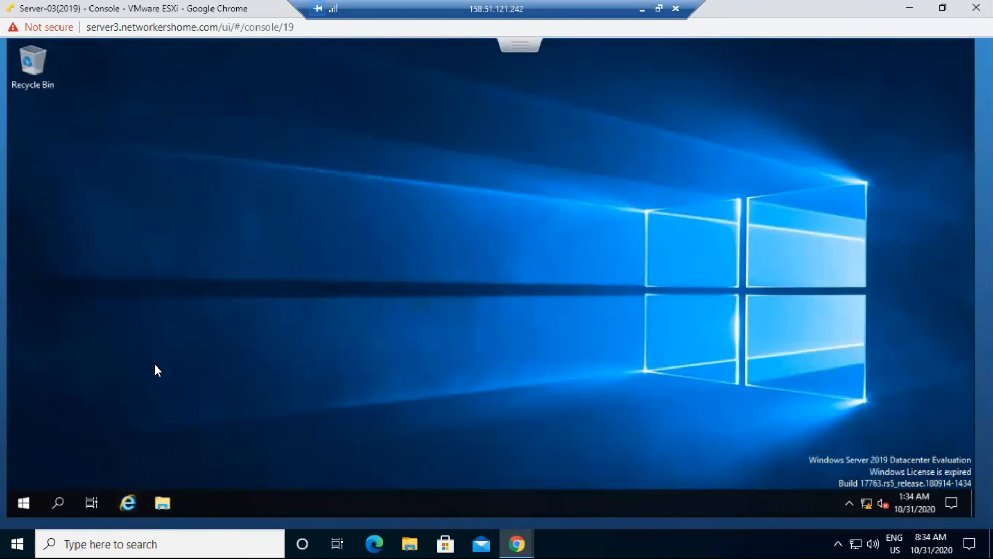
- Browse to C:\inetpub\wwwroot in File Explorer and choose Edit on the iisstart PNG image
click(163, 503)
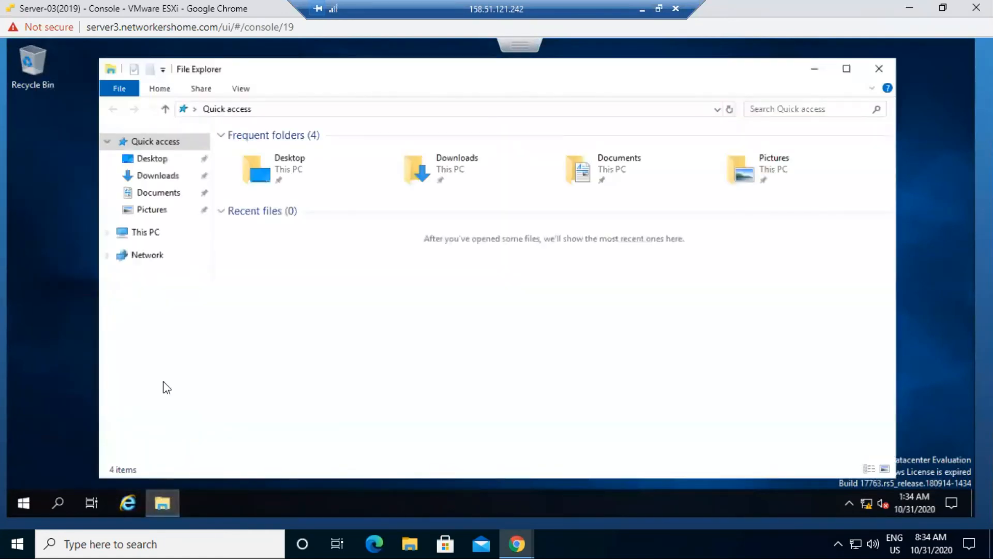
click(141, 232)
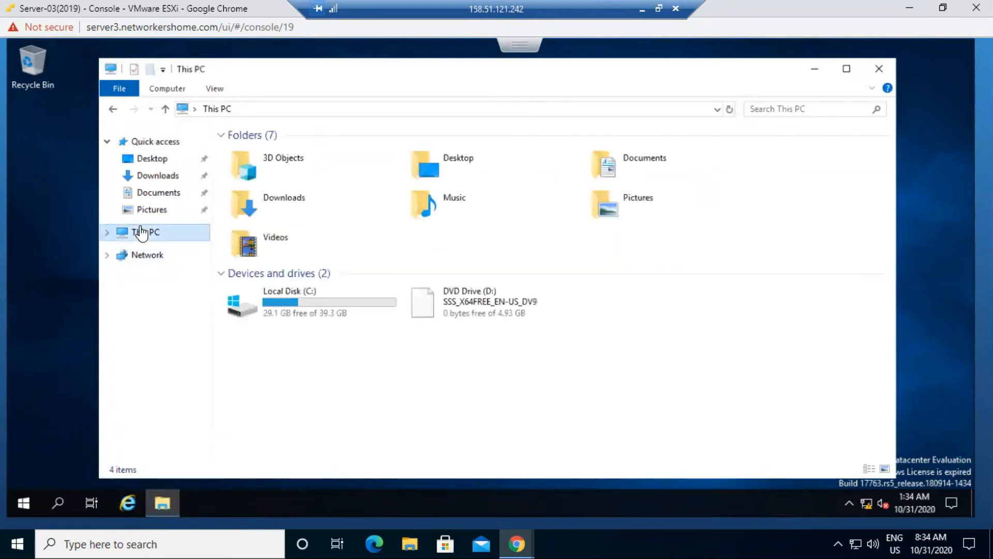
double_click(304, 304)
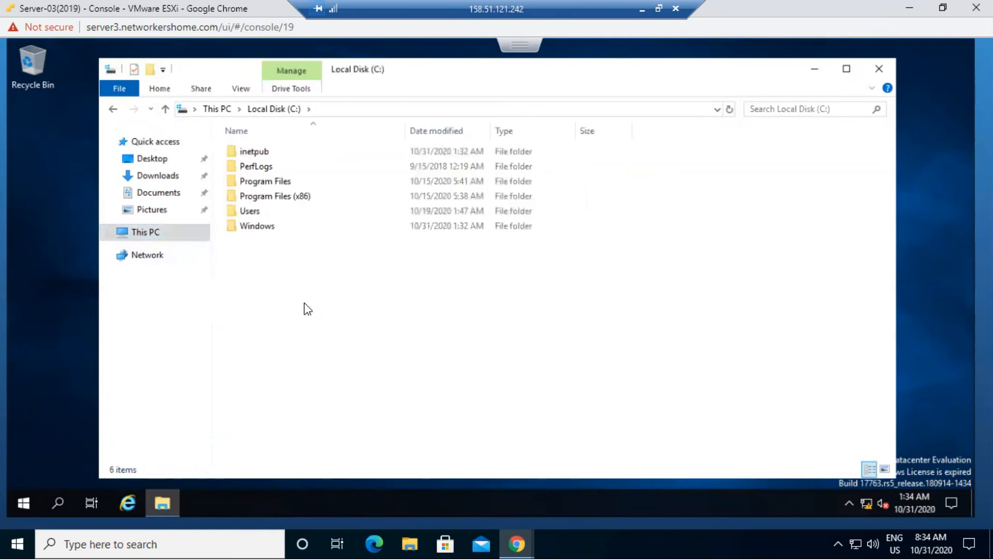
double_click(261, 154)
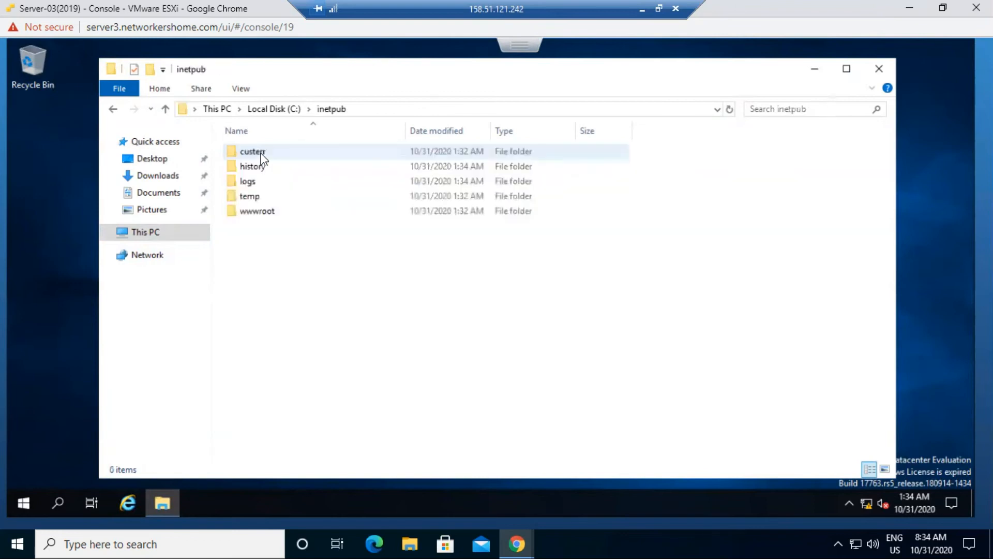
click(250, 213)
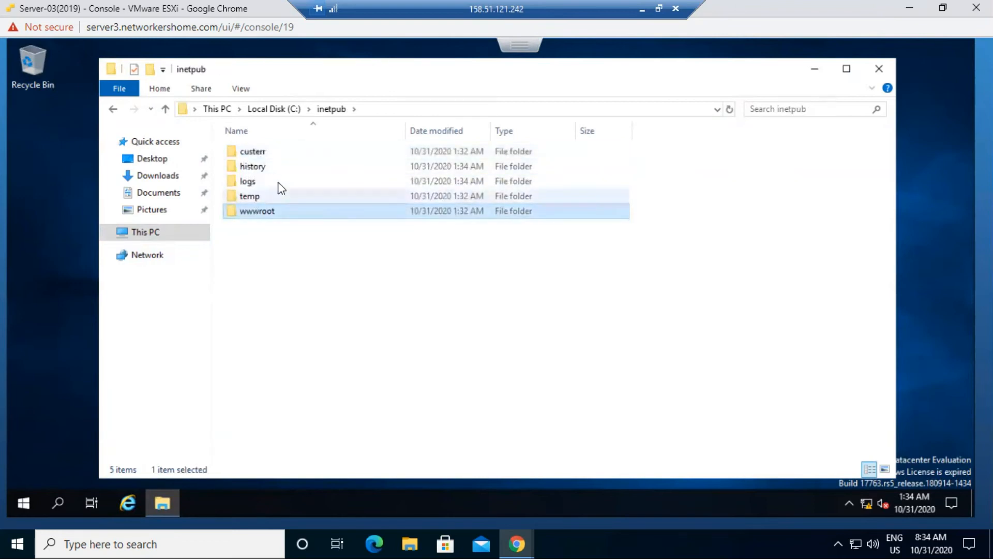
double_click(336, 209)
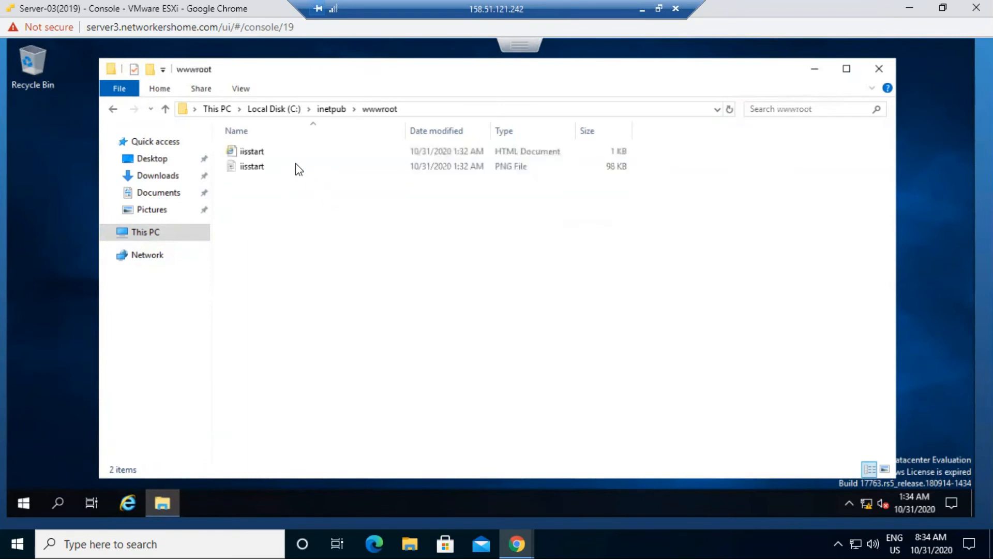
right_click(249, 166)
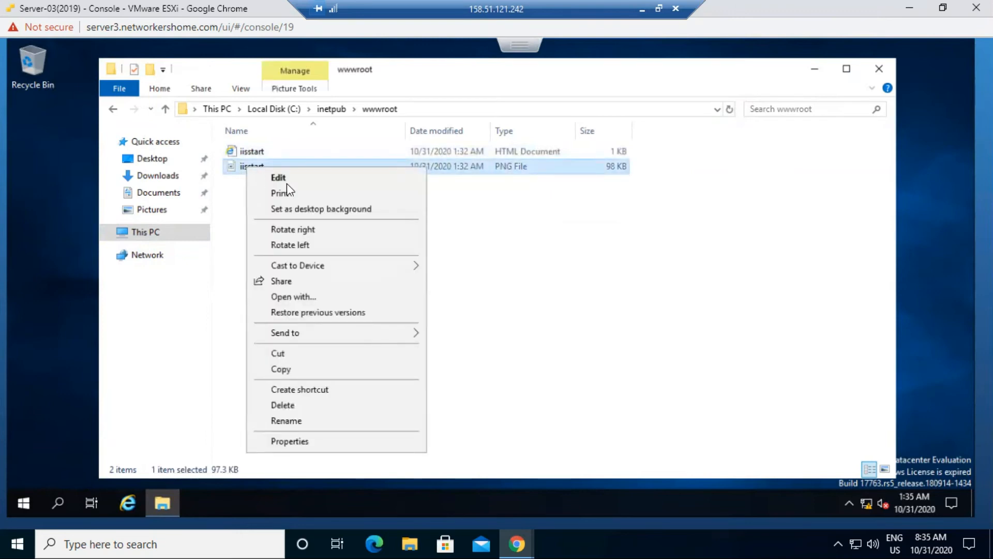
click(287, 183)
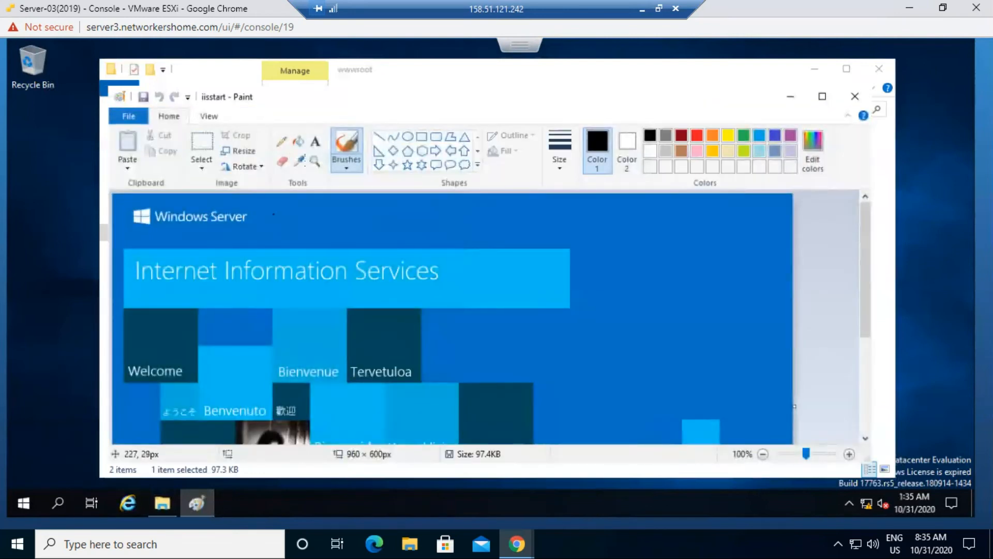
- Add a red 36 pt 'Web Server1' text caption to the iisstart image
click(313, 142)
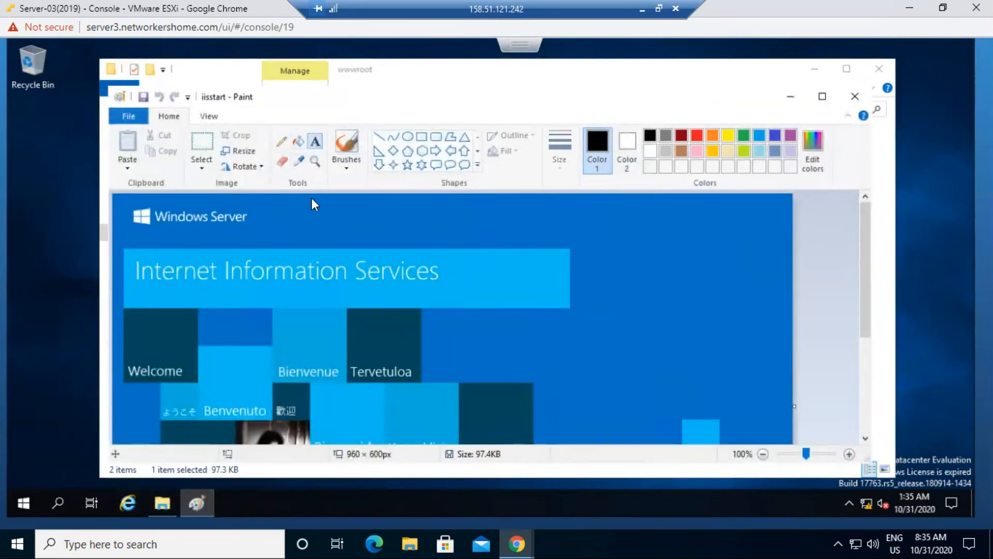
click(310, 215)
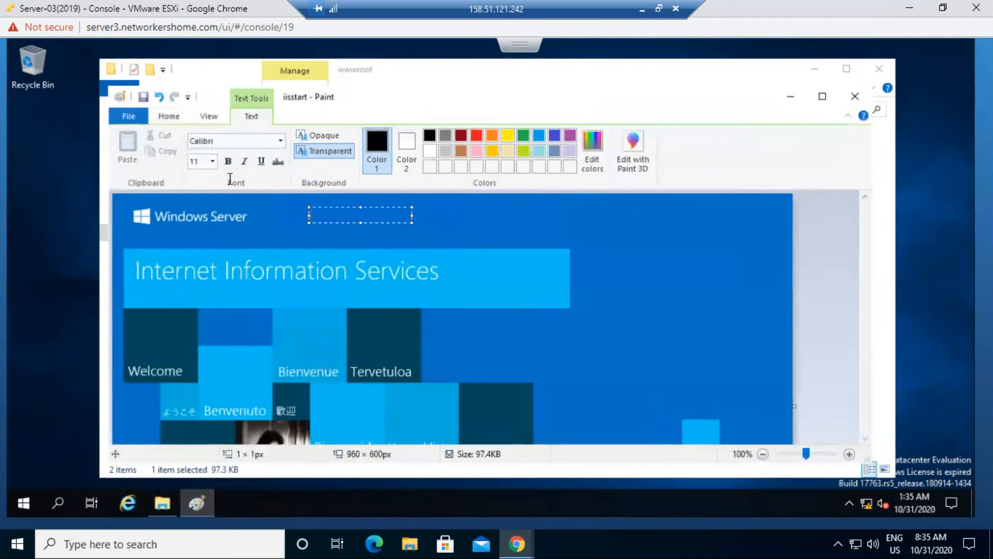
click(213, 164)
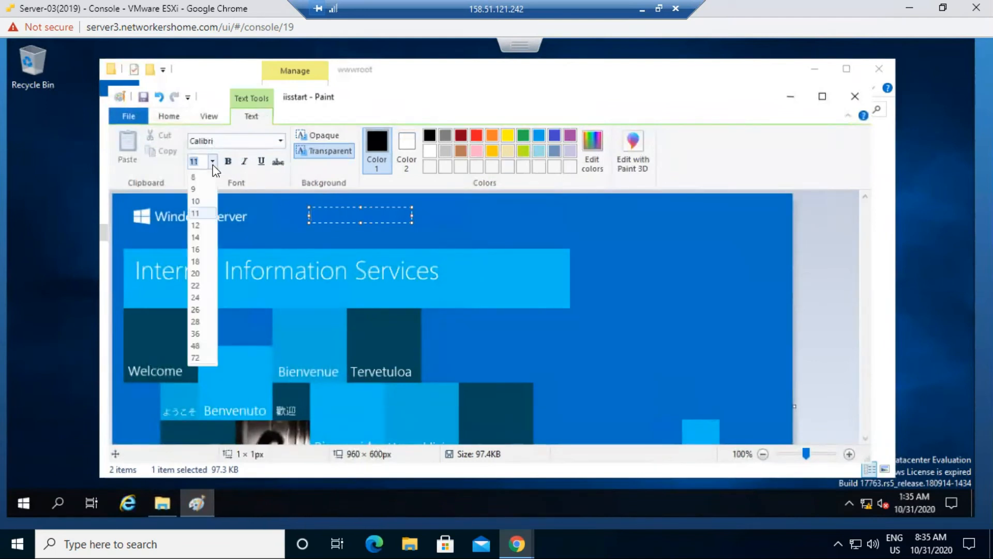
click(196, 335)
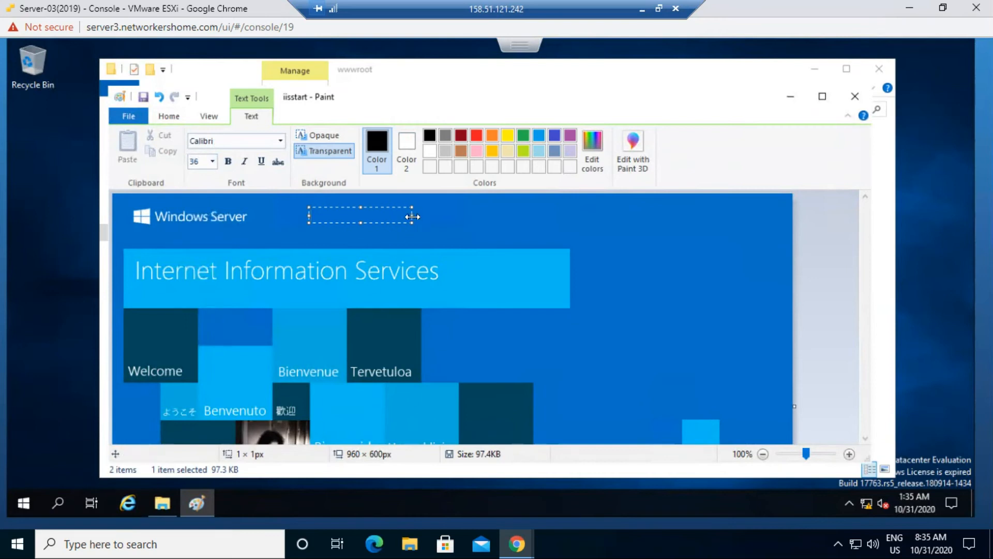
drag(412, 216, 485, 215)
click(475, 135)
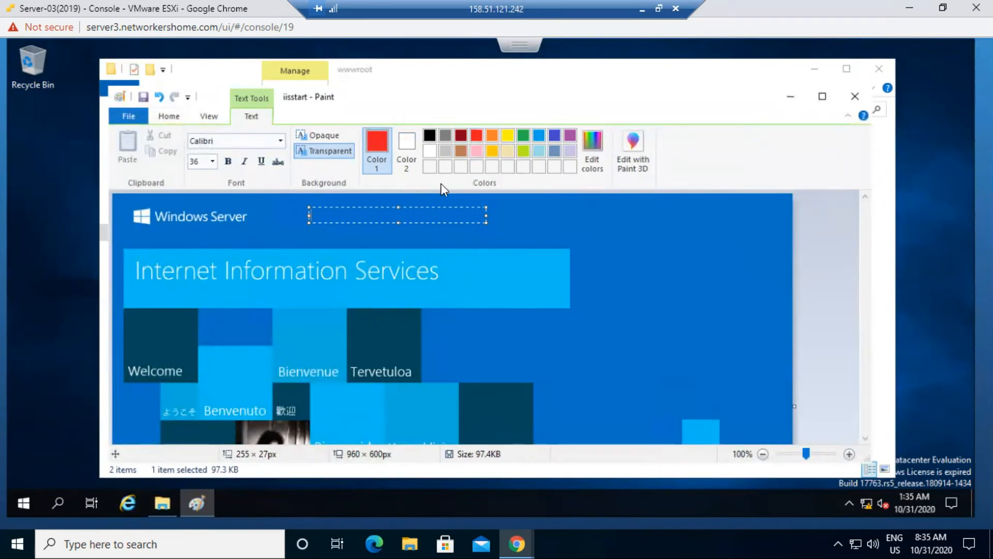
text(Server)
key(BackSpace)
key(BackSpace)
key(BackSpace)
key(BackSpace)
key(BackSpace)
key(BackSpace)
text(Web Server1)
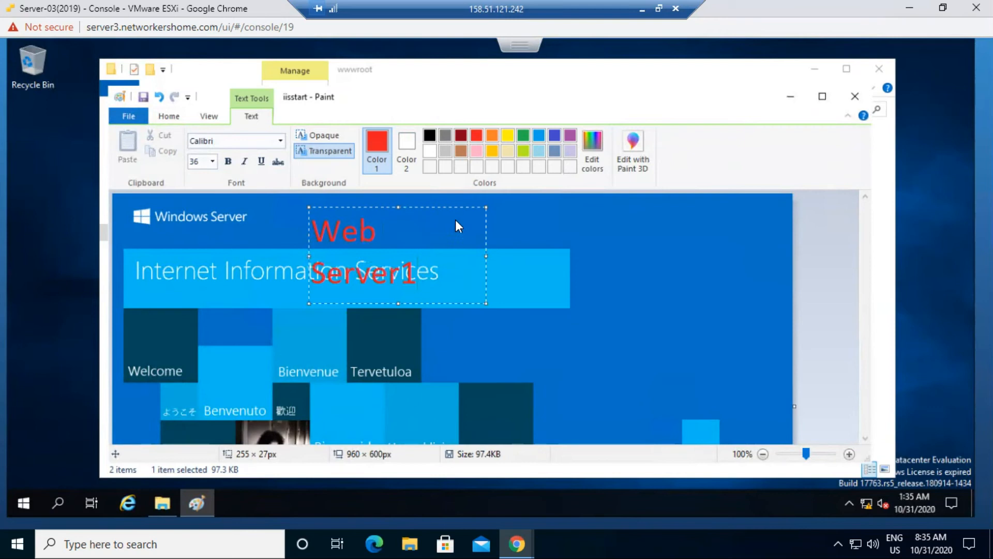
drag(486, 249, 795, 273)
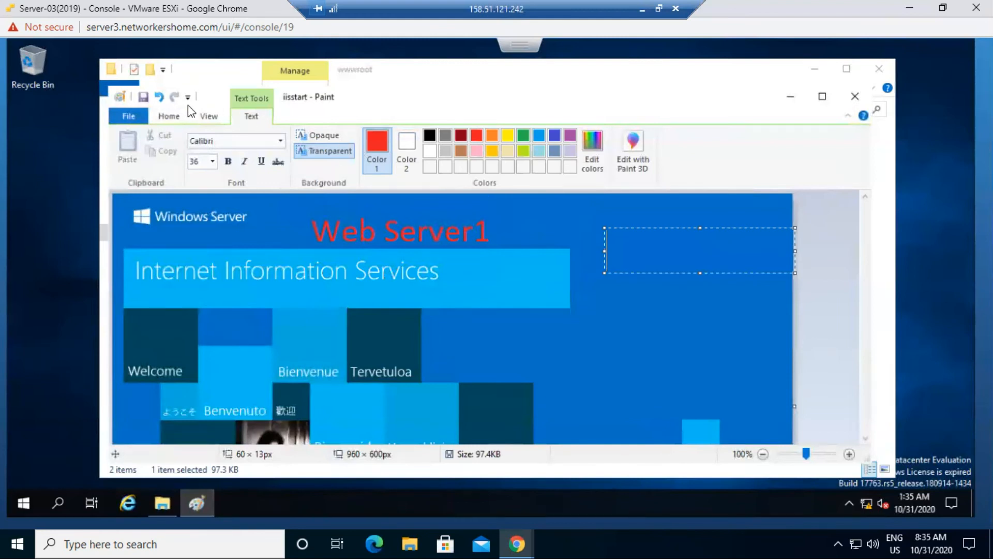
- Save the image and close Paint and the wwwroot folder
click(143, 97)
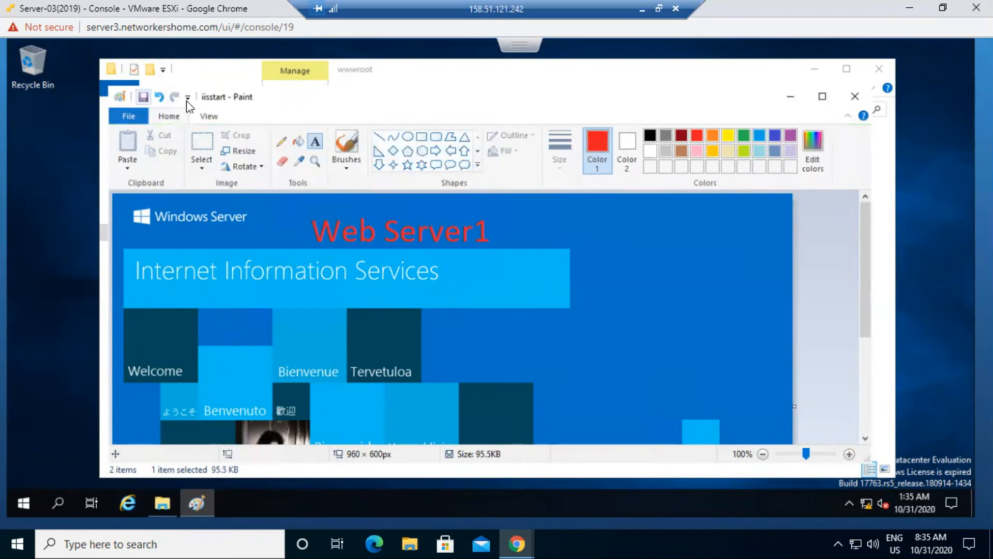
click(880, 70)
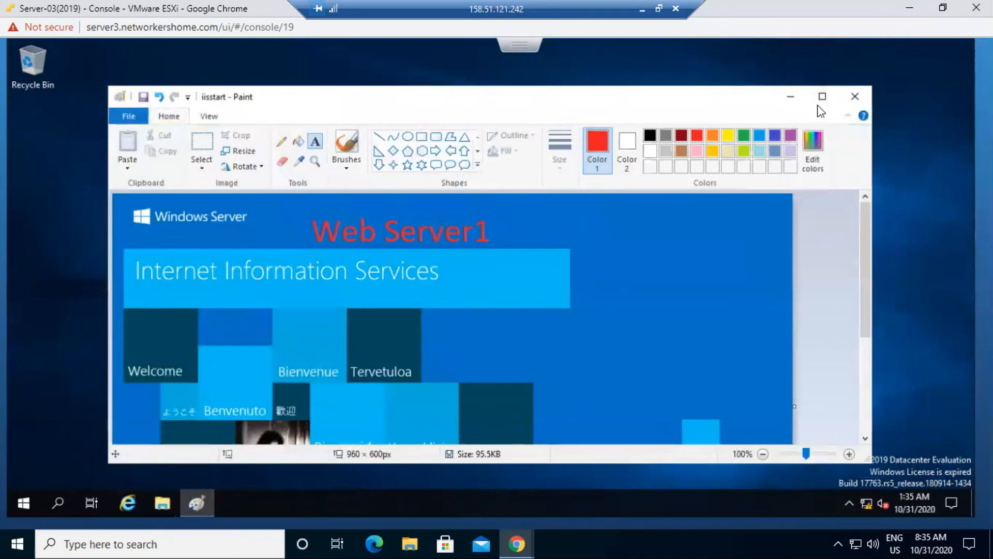
click(855, 96)
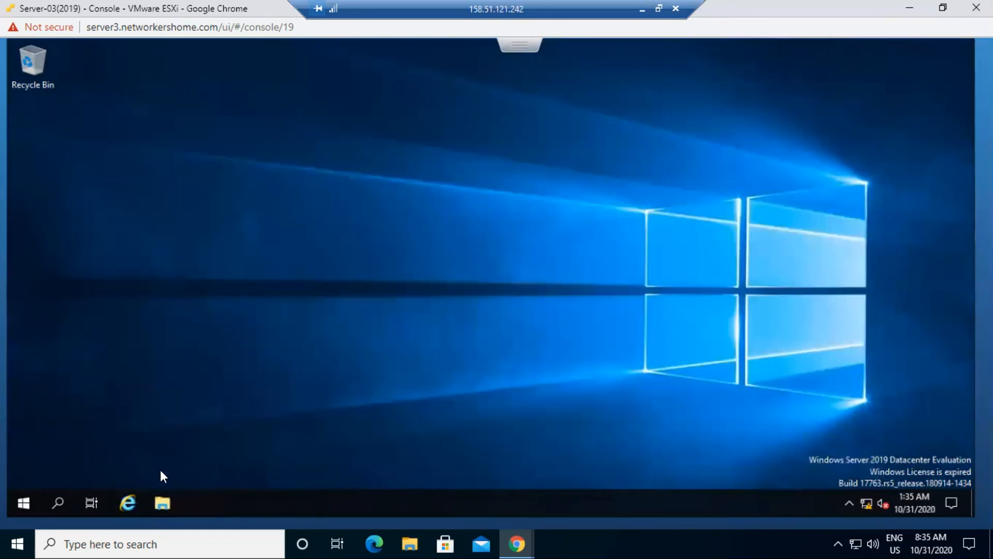
- Load 100.0.0.3 in Internet Explorer and confirm the default IIS page appears
click(125, 501)
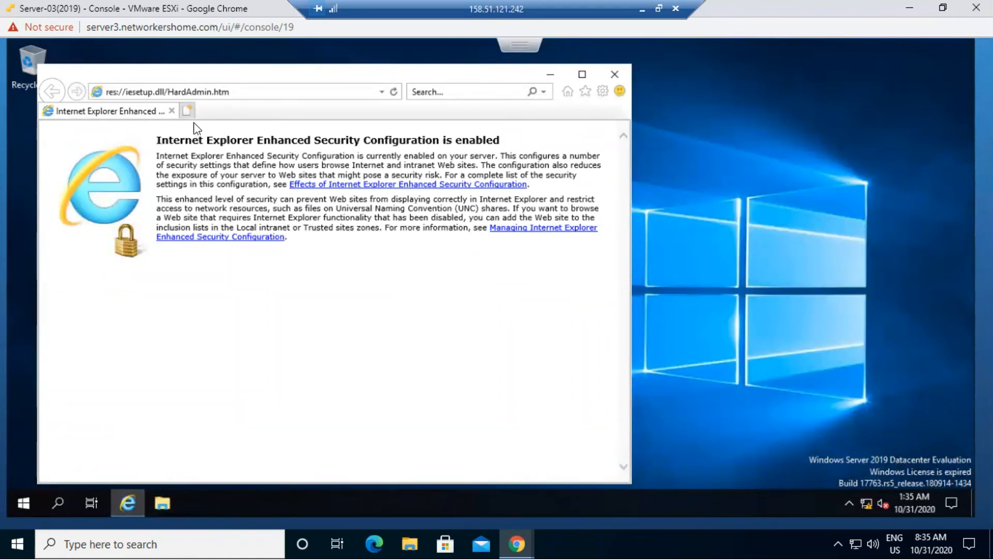
click(151, 88)
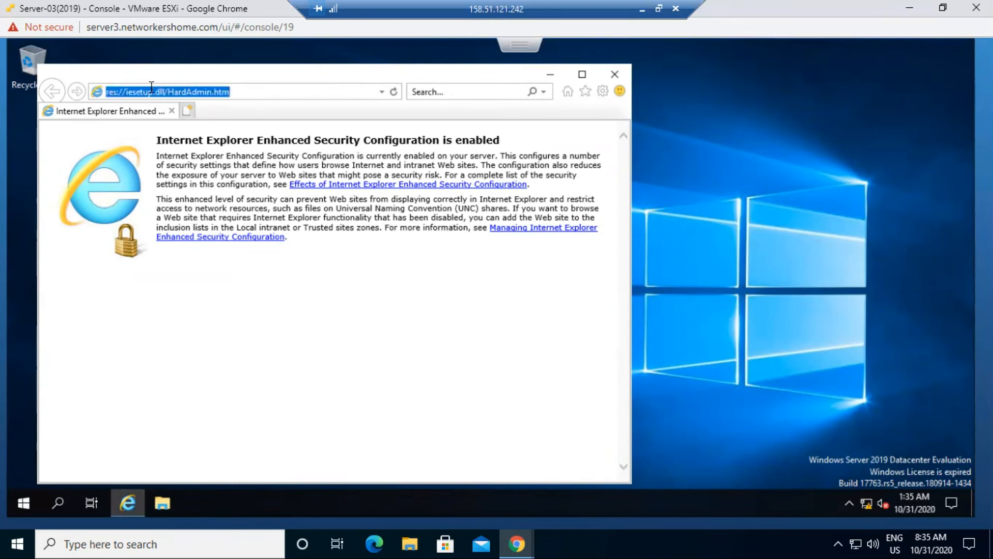
text(100.0.0.3)
key(Return)
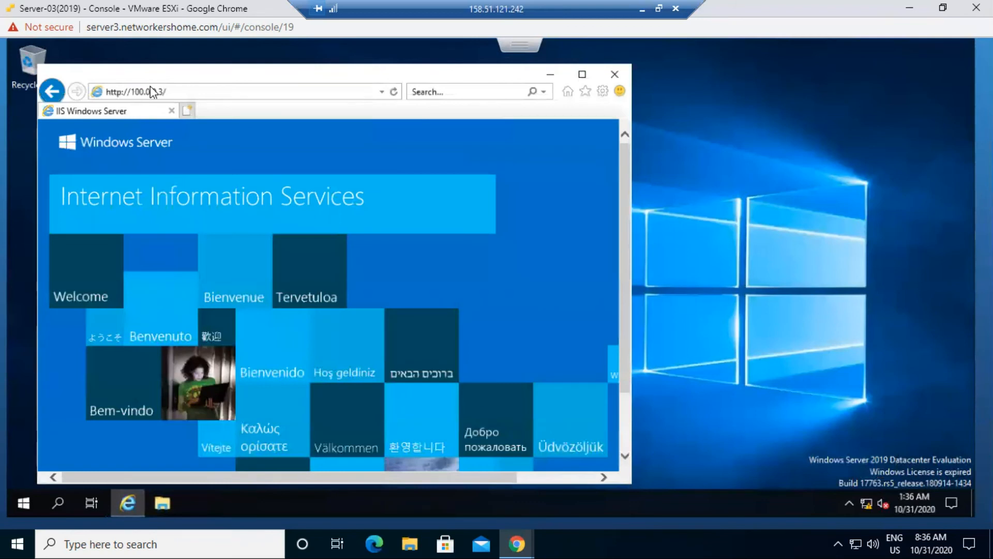
- Load 100.0.0.4, confirm the Web Server1 page, and close the browser
click(166, 91)
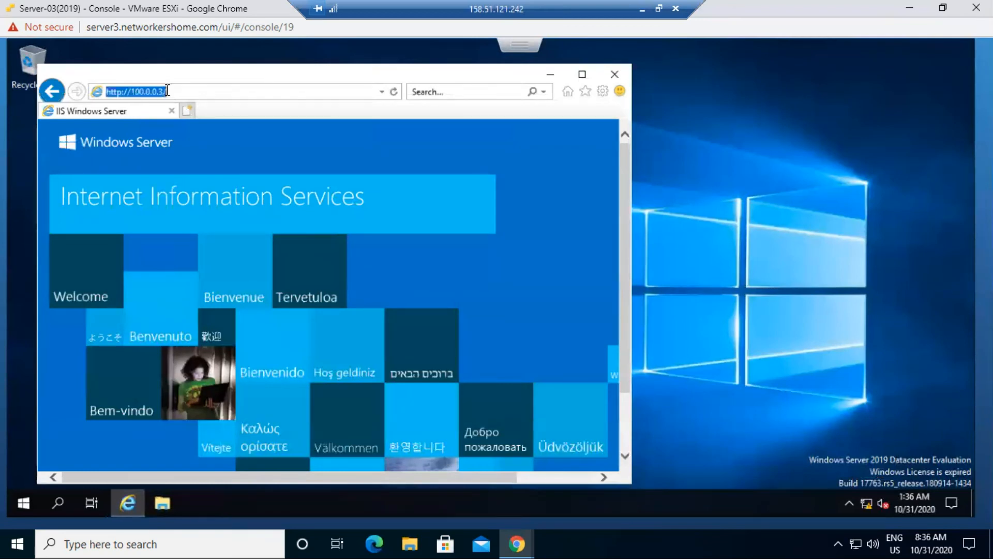
click(167, 91)
key(BackSpace)
key(BackSpace)
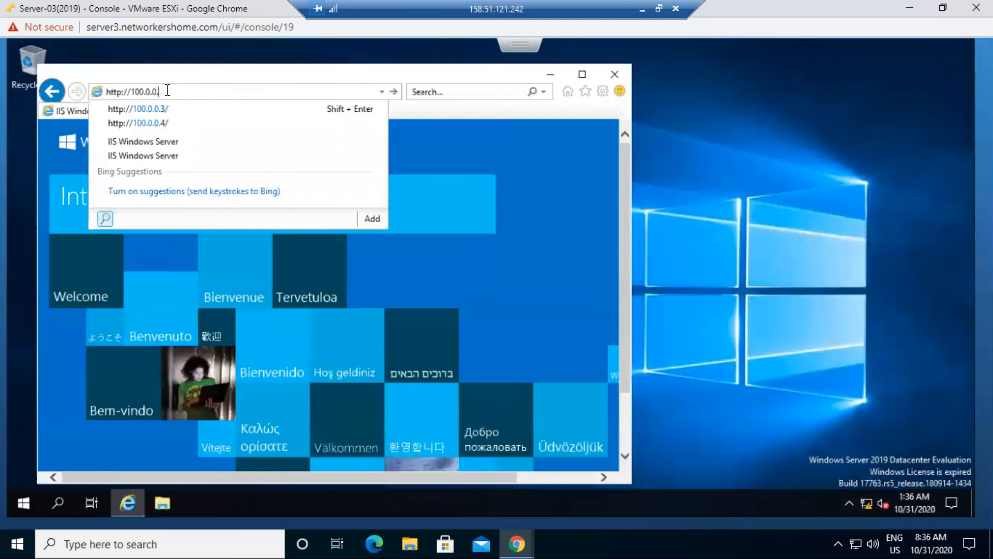
text(4)
key(Return)
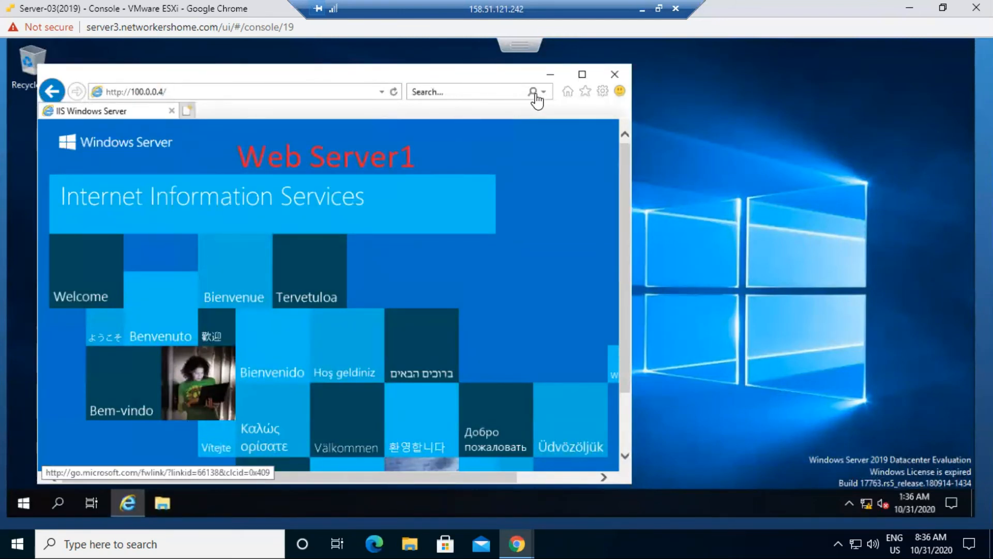
click(615, 75)
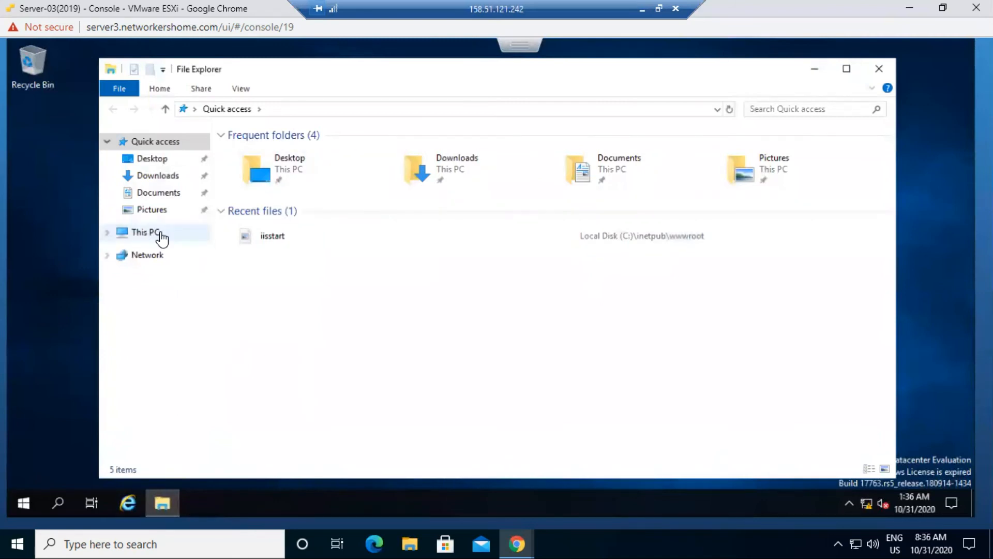
- Change the iisstart image caption from 'Web Server1' to 'Web Server2' in Paint
double_click(271, 234)
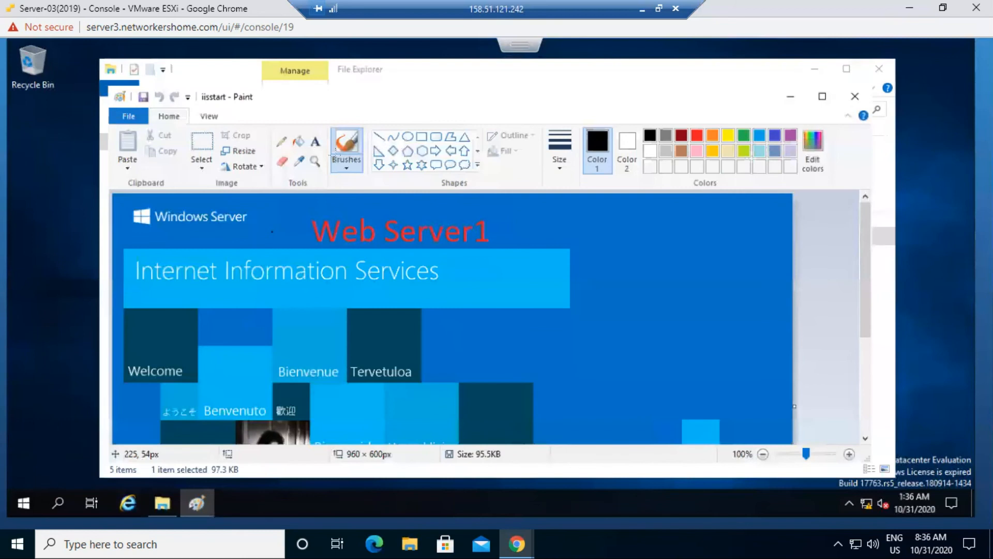
click(315, 142)
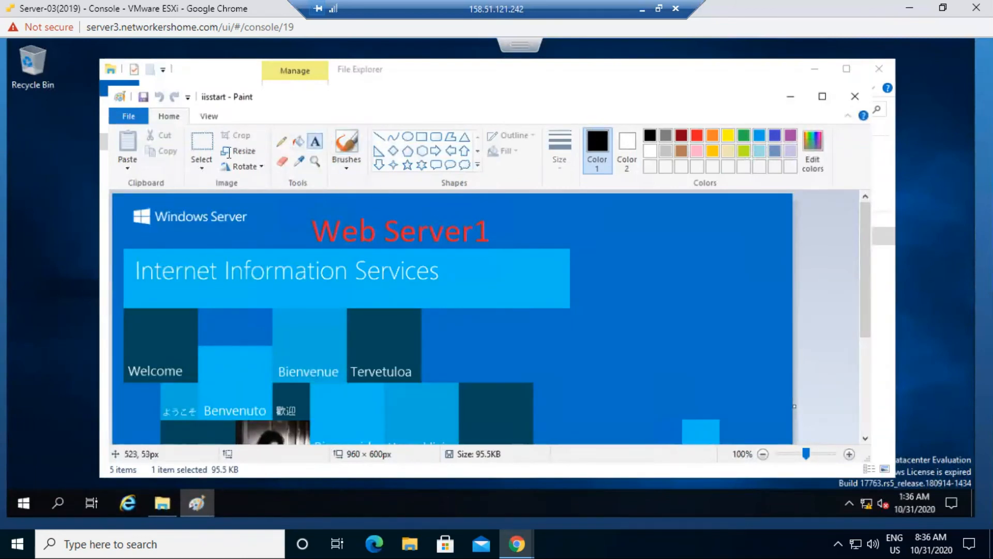
click(281, 160)
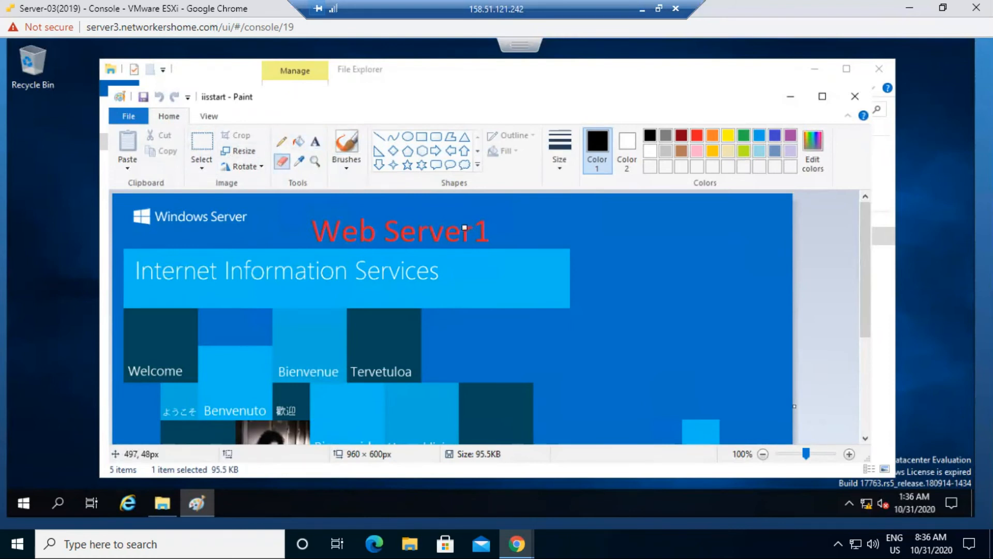
mouse_move(480, 225)
mouse_down()
mouse_move(478, 247)
mouse_move(475, 231)
mouse_up()
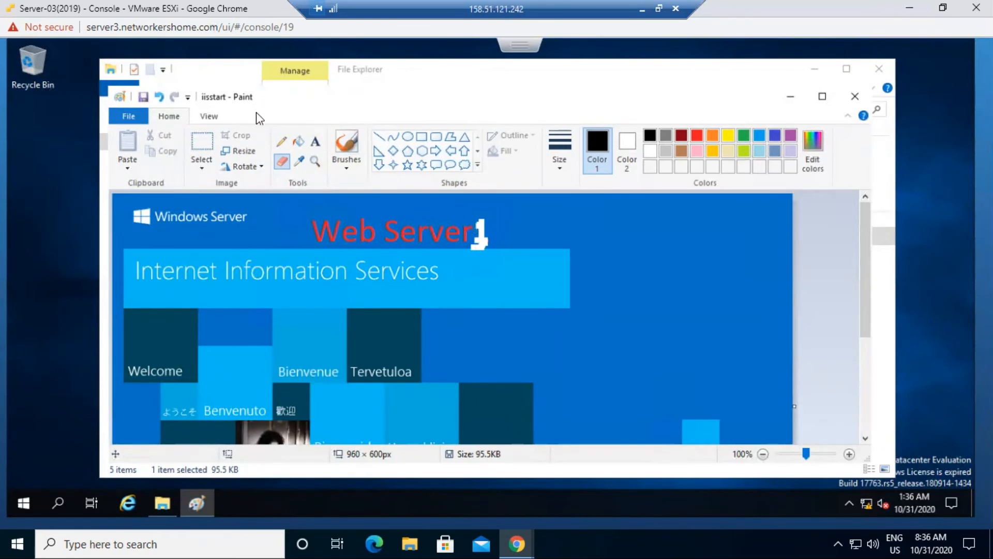
click(313, 142)
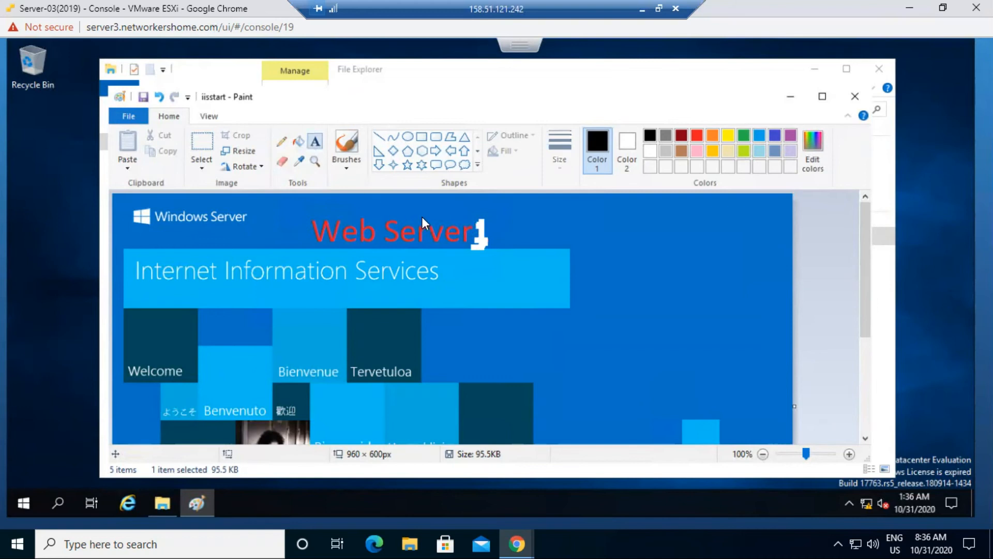
click(478, 230)
text(2)
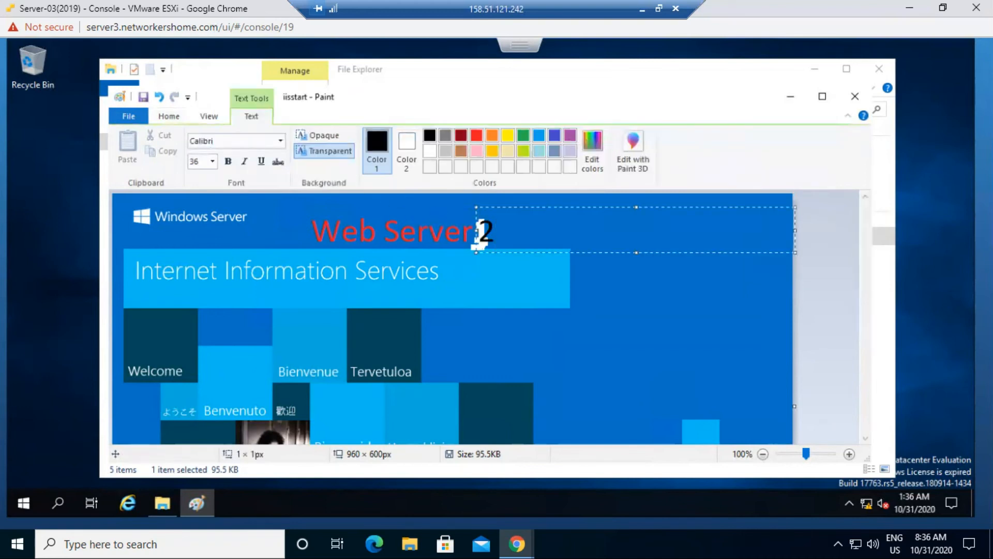
key(ctrl+a)
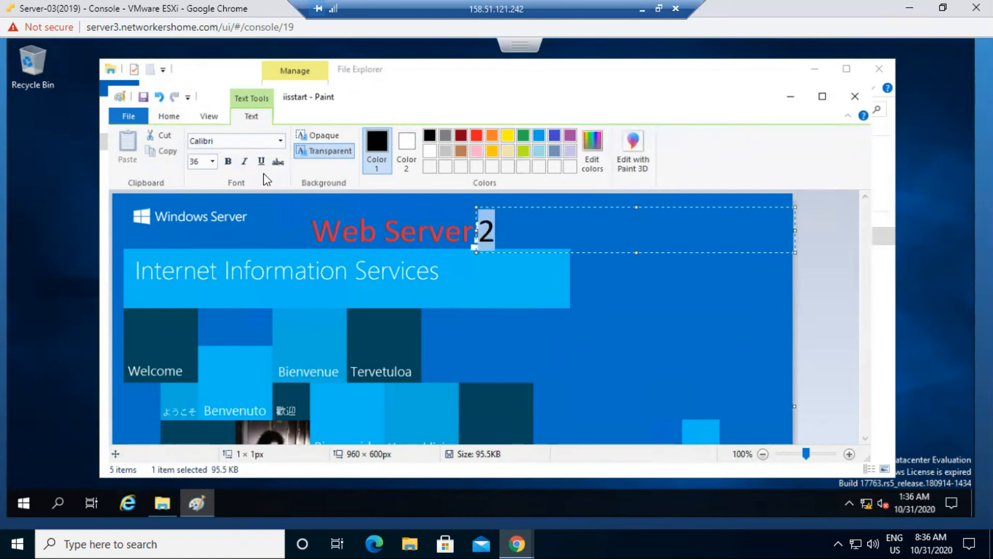
click(202, 206)
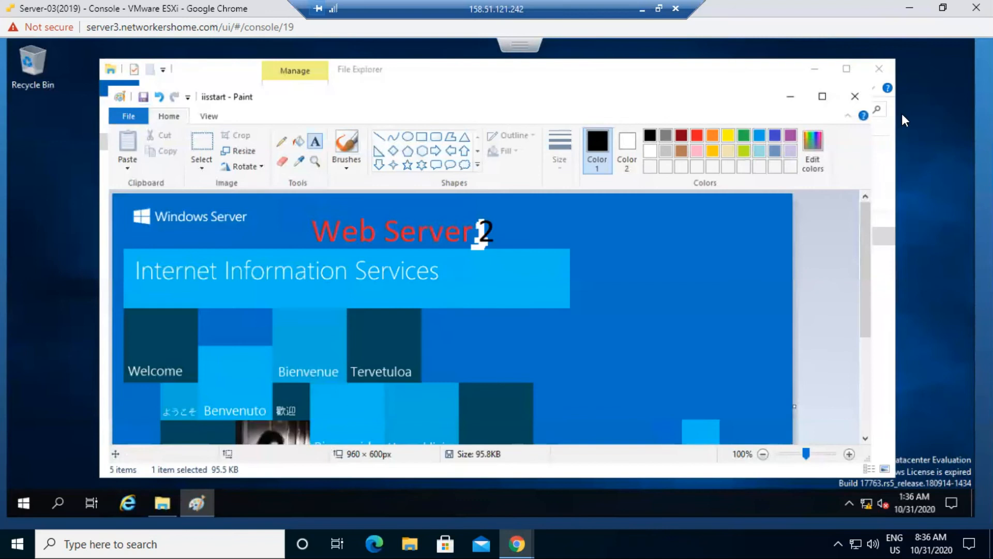
- Close File Explorer and Paint, then minimize the Server-03 console
click(879, 68)
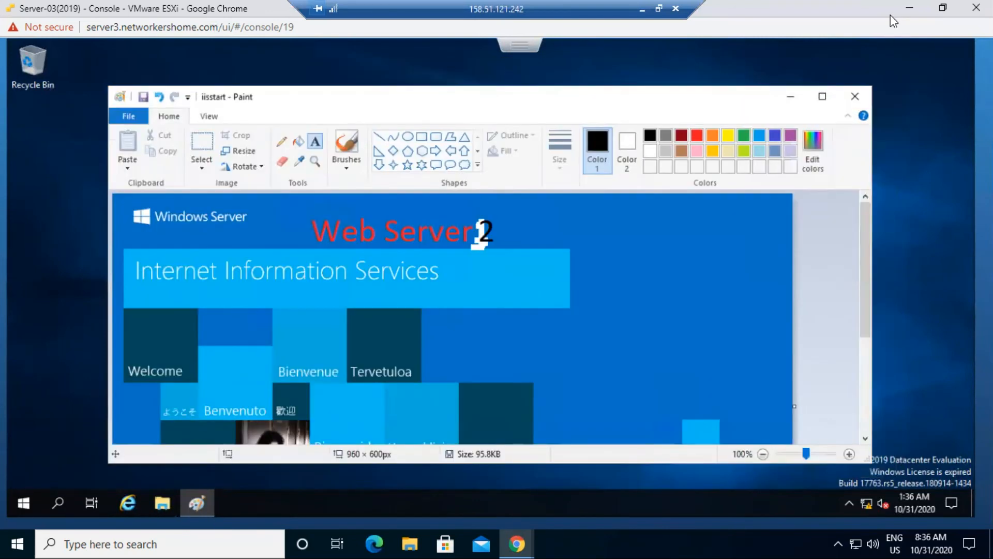
click(855, 96)
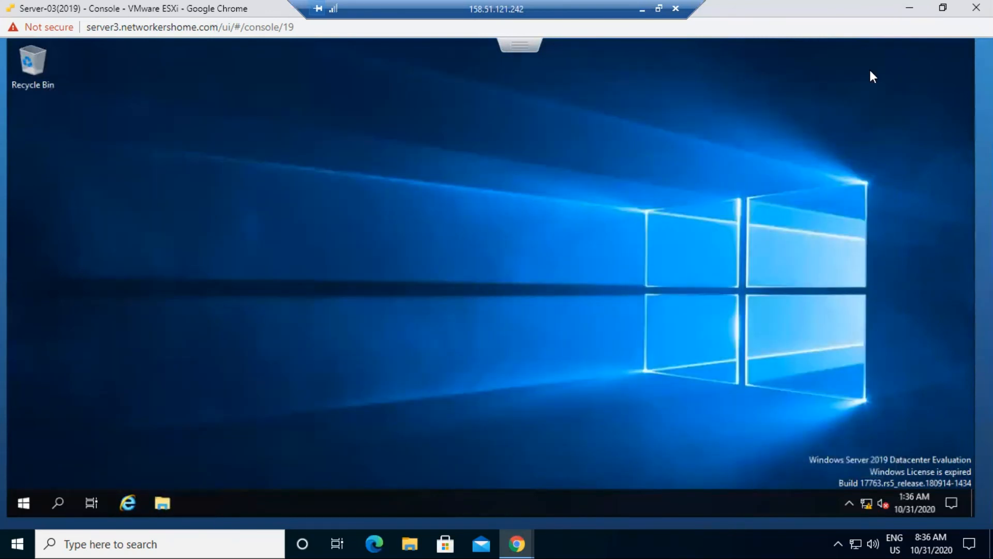
click(903, 8)
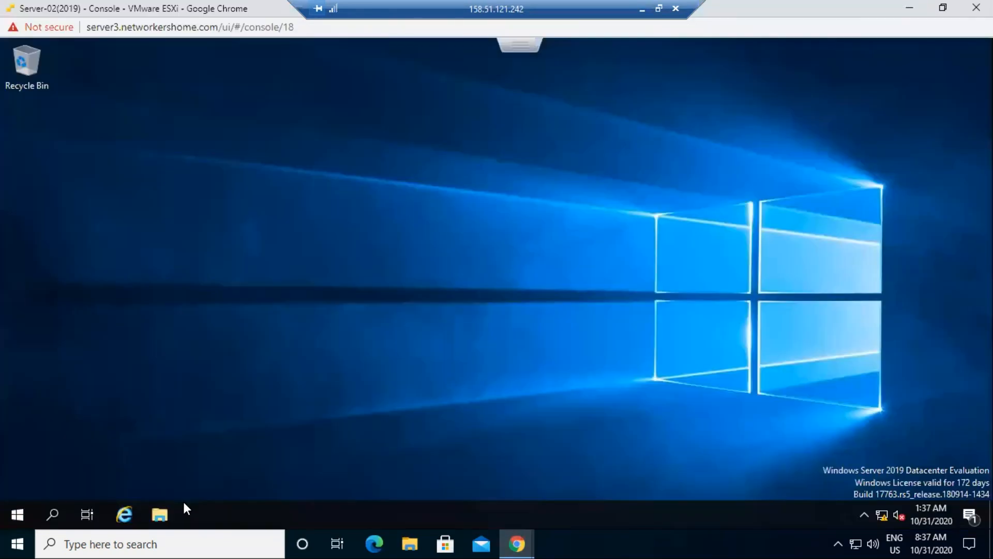
- Open the iisstart PNG from C:\inetpub\wwwroot in Paint on Server-02
click(175, 510)
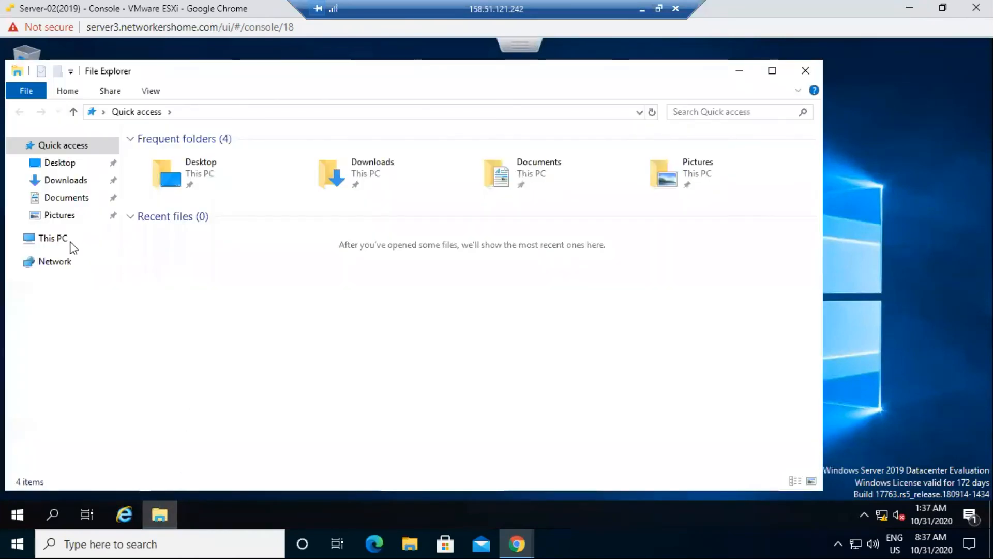
click(83, 239)
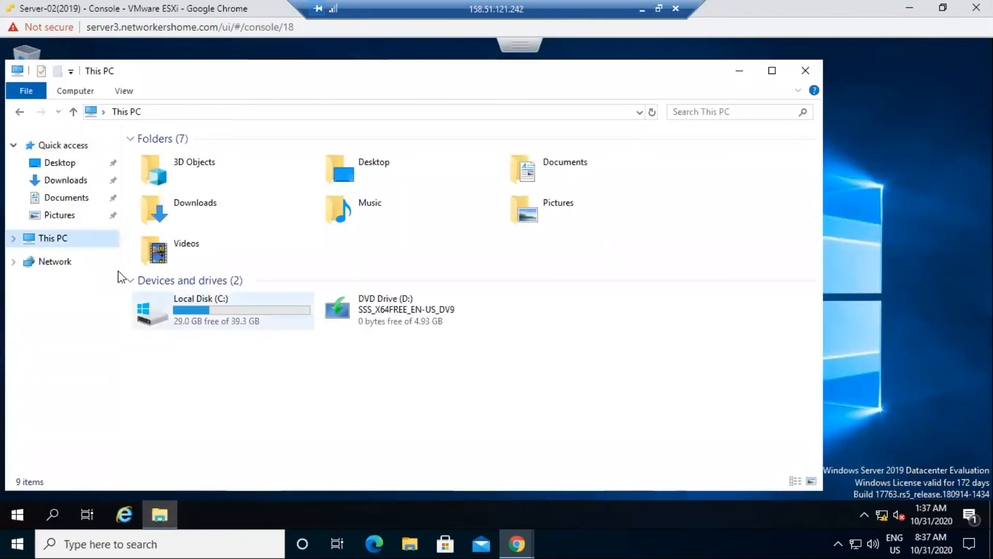
double_click(145, 302)
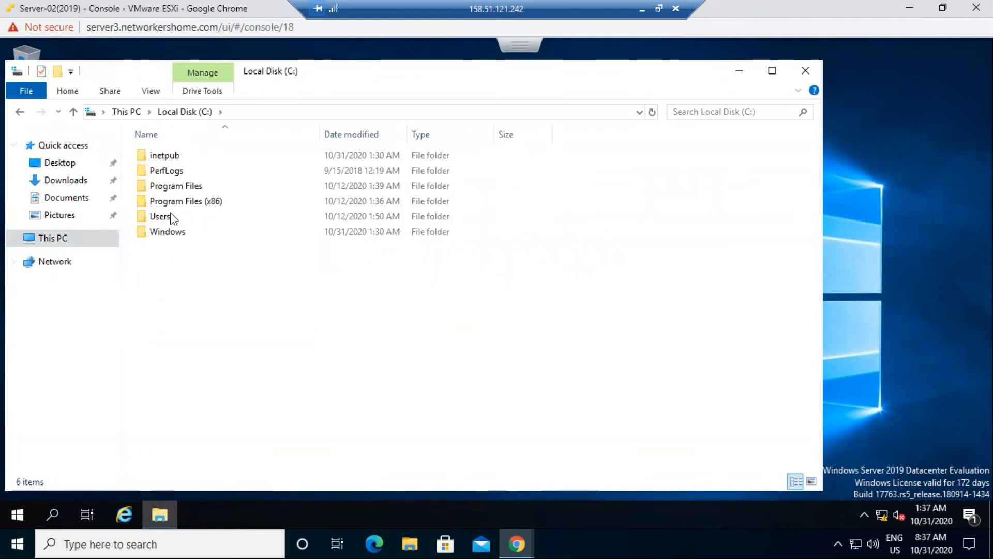
double_click(171, 156)
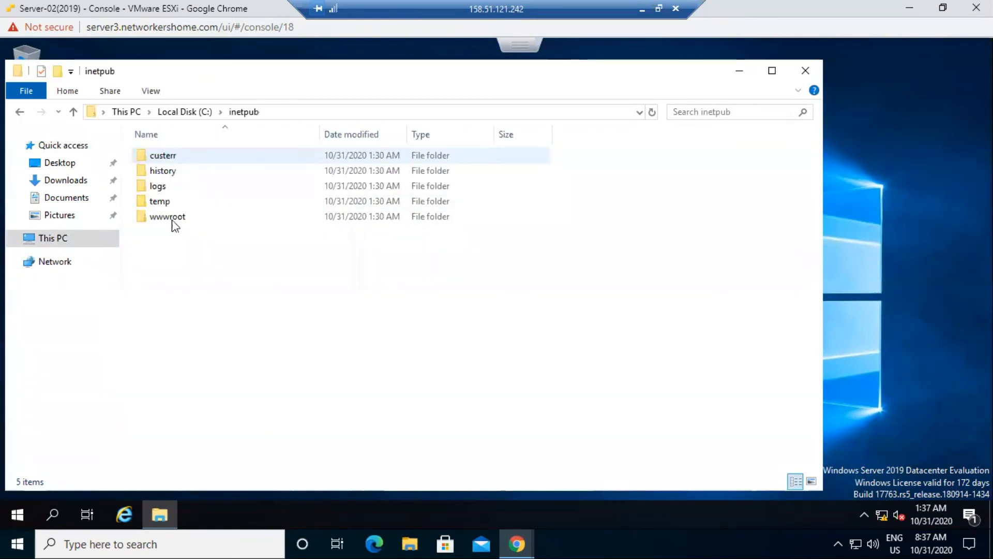
double_click(166, 220)
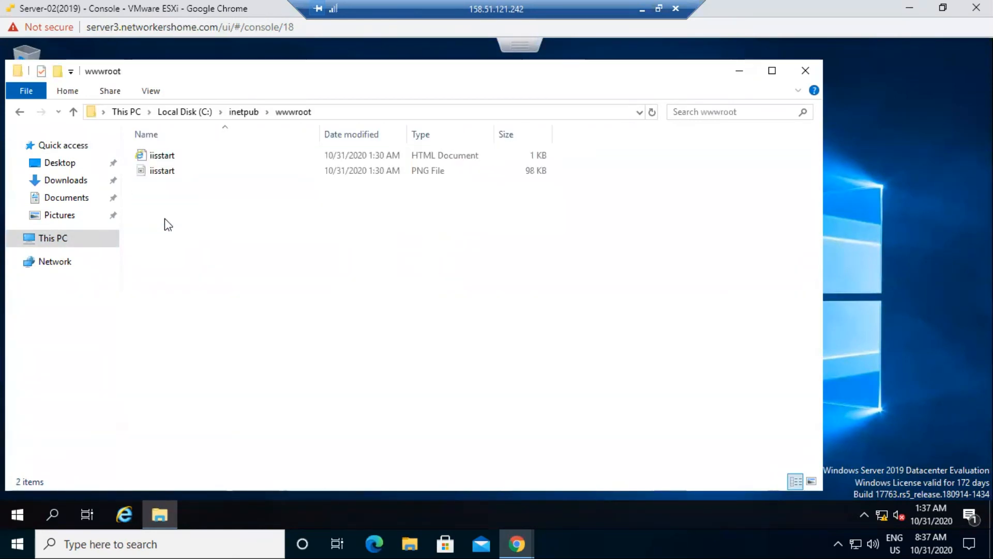
click(162, 175)
double_click(161, 172)
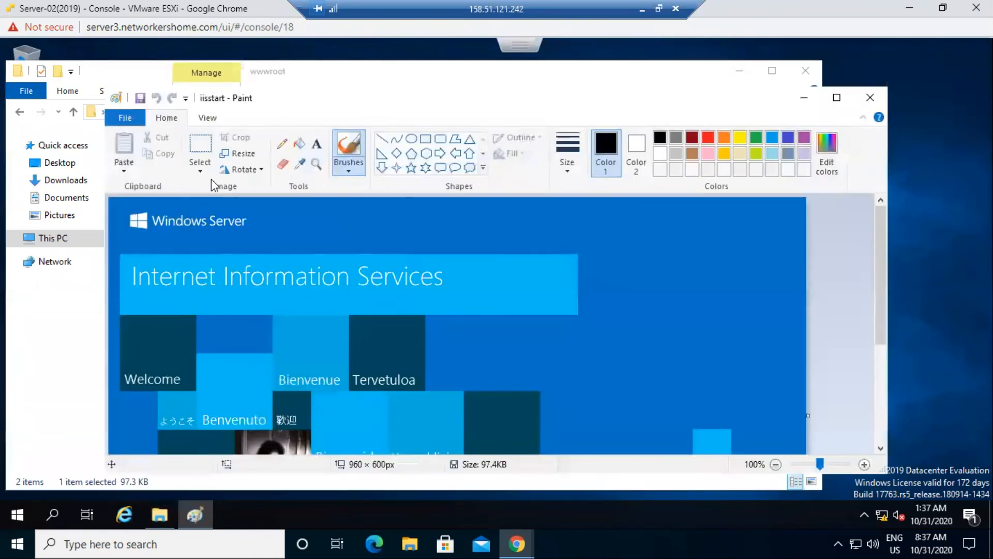
- Place a wide text box above the banner with 36-point font size
click(316, 144)
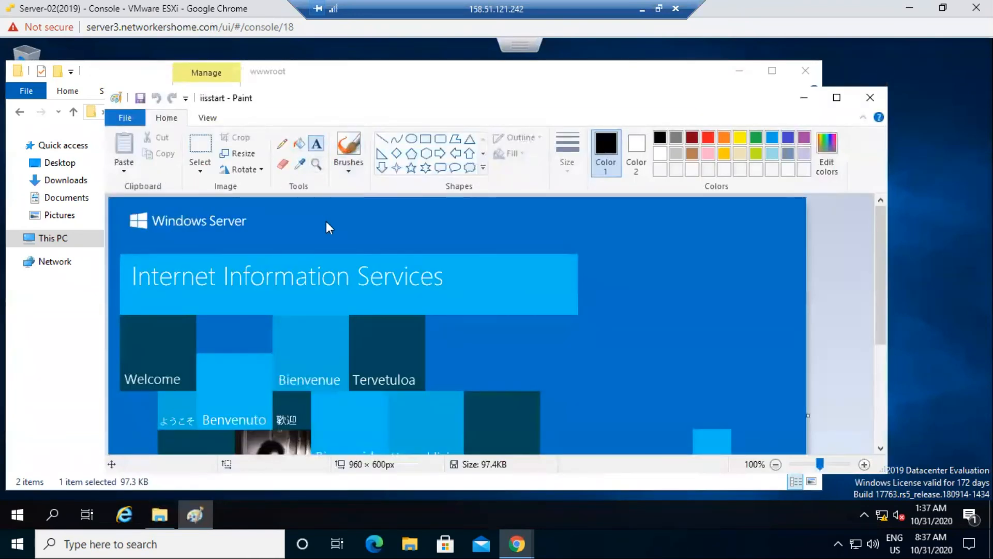
click(324, 199)
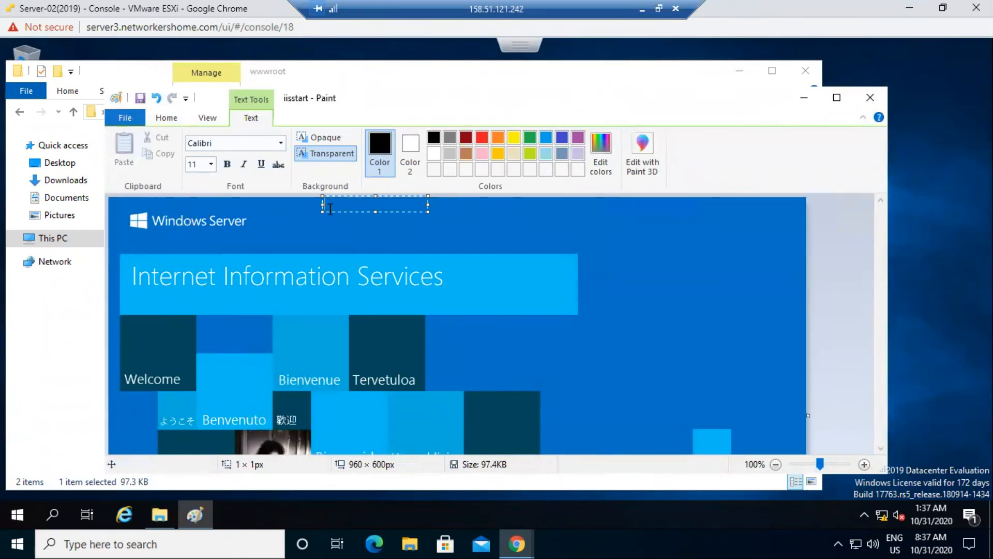
drag(329, 210, 329, 232)
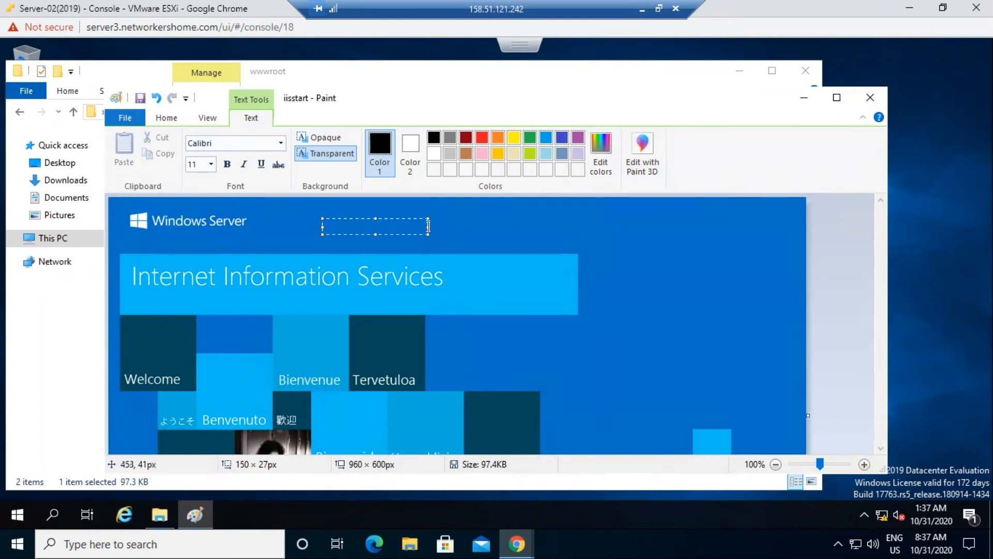
drag(428, 225, 683, 228)
click(578, 138)
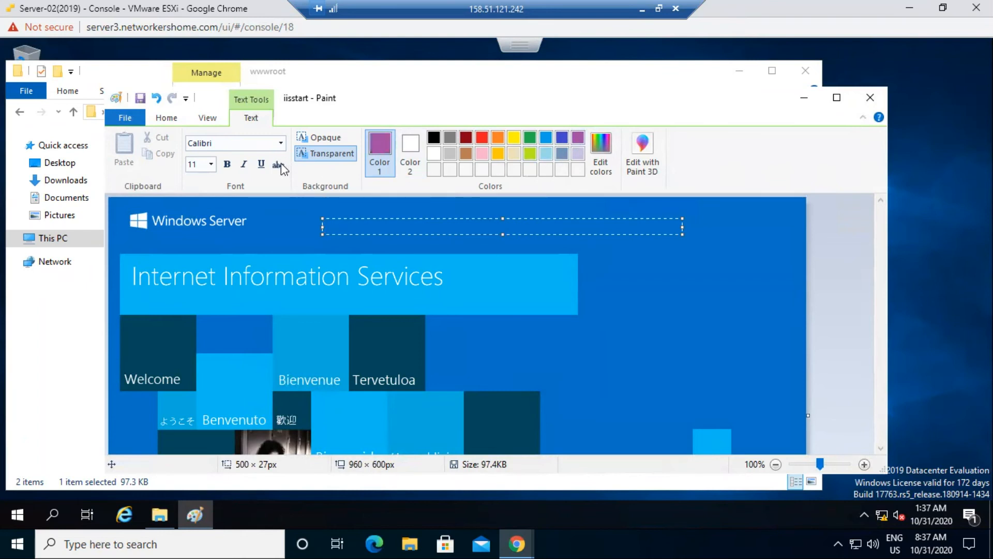
click(212, 165)
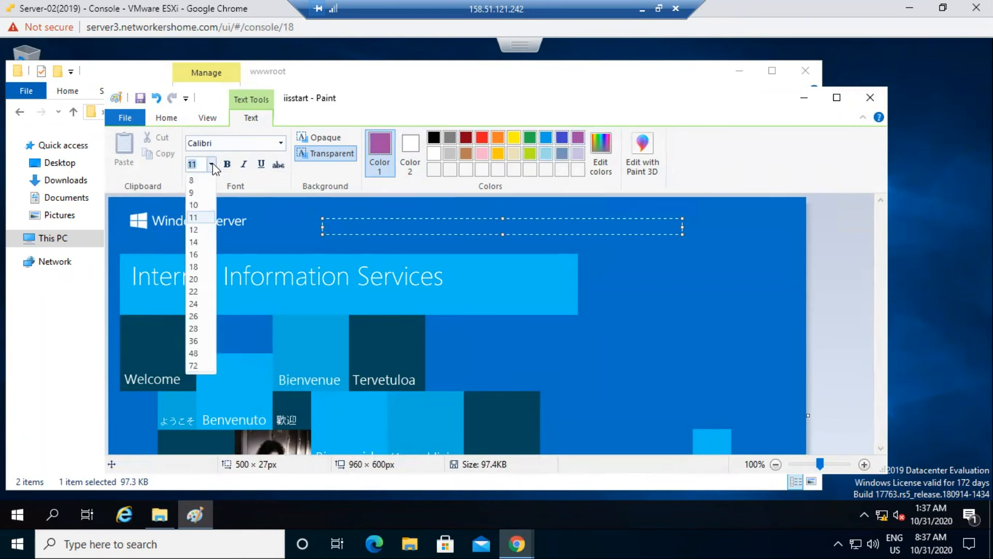
click(193, 340)
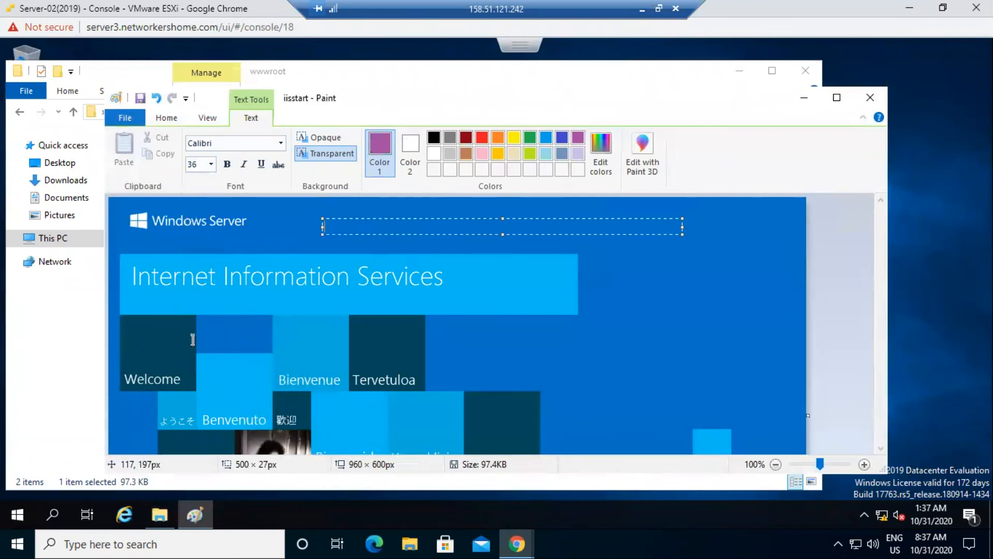
- Type the label 'Web Server-01', color it orange, and commit it to the image
text(Web)
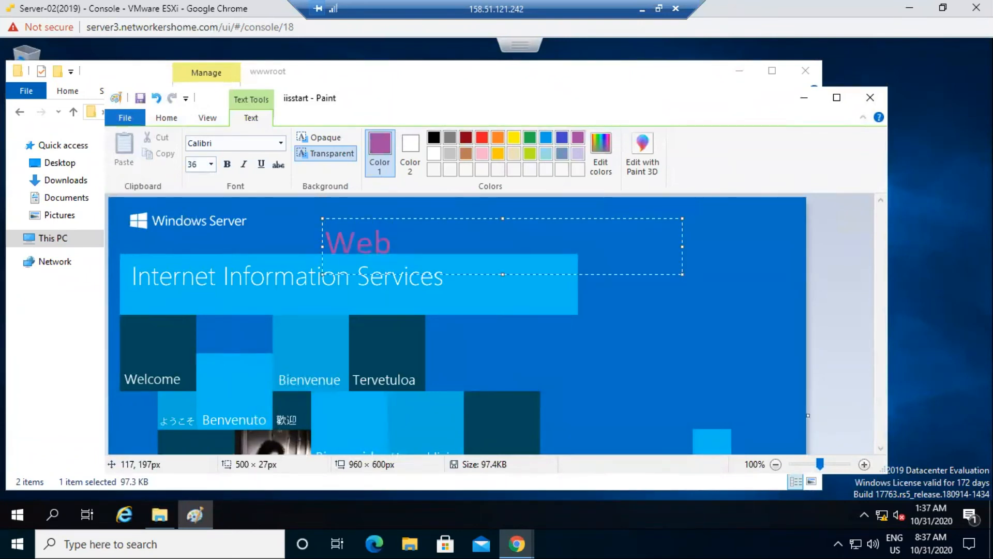
text( Server-02)
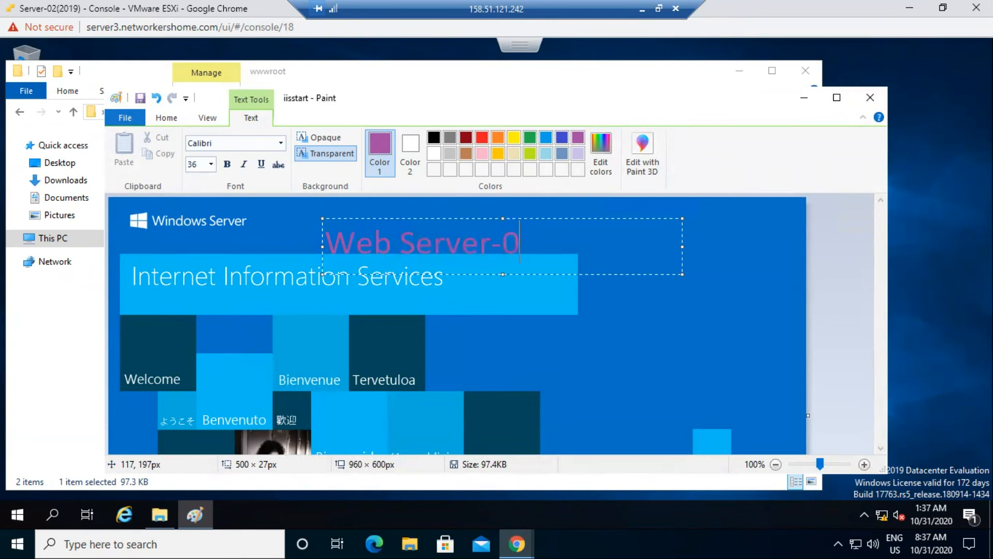
key(BackSpace)
text(1)
key(ctrl+shift+Left)
key(ctrl+shift+Left)
key(ctrl+shift+Left)
key(ctrl+shift+Left)
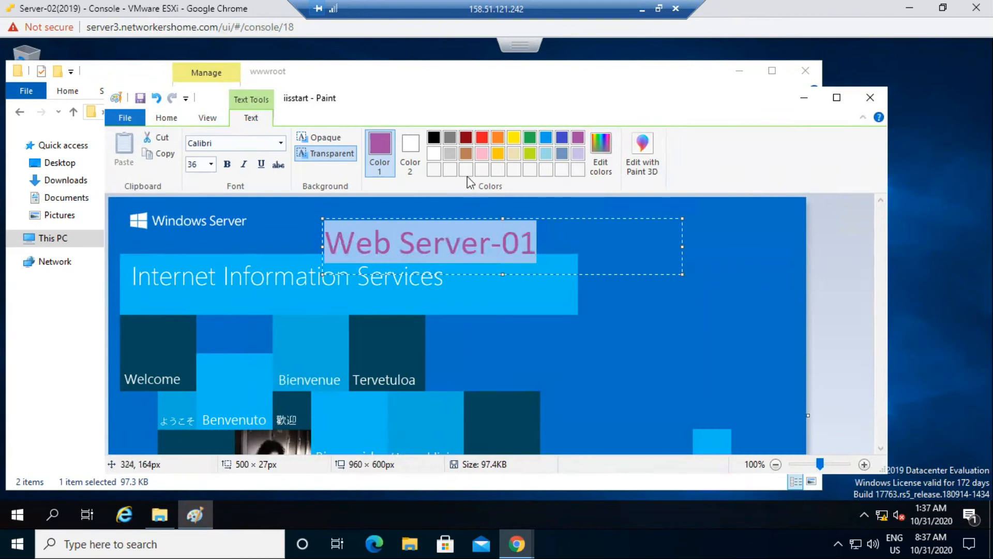
click(498, 138)
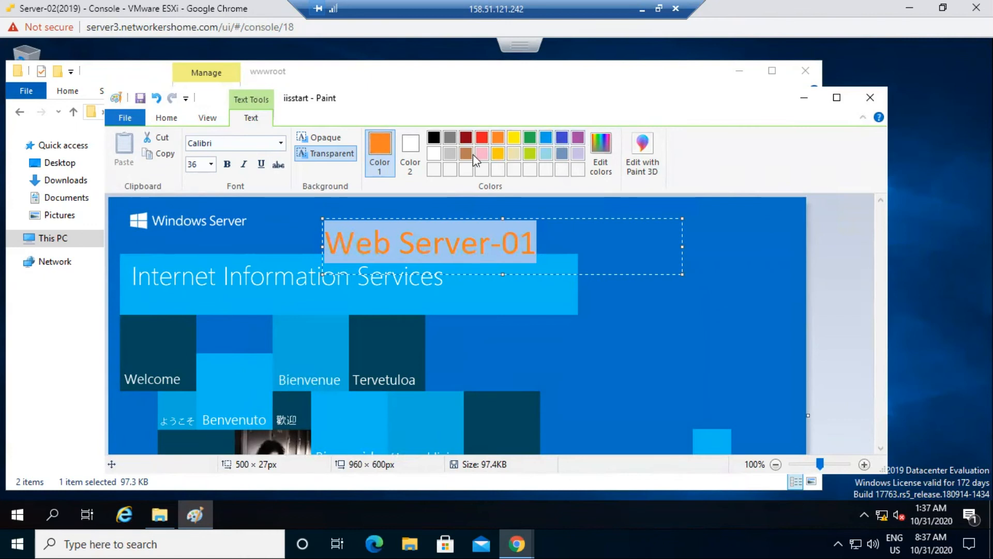
click(497, 155)
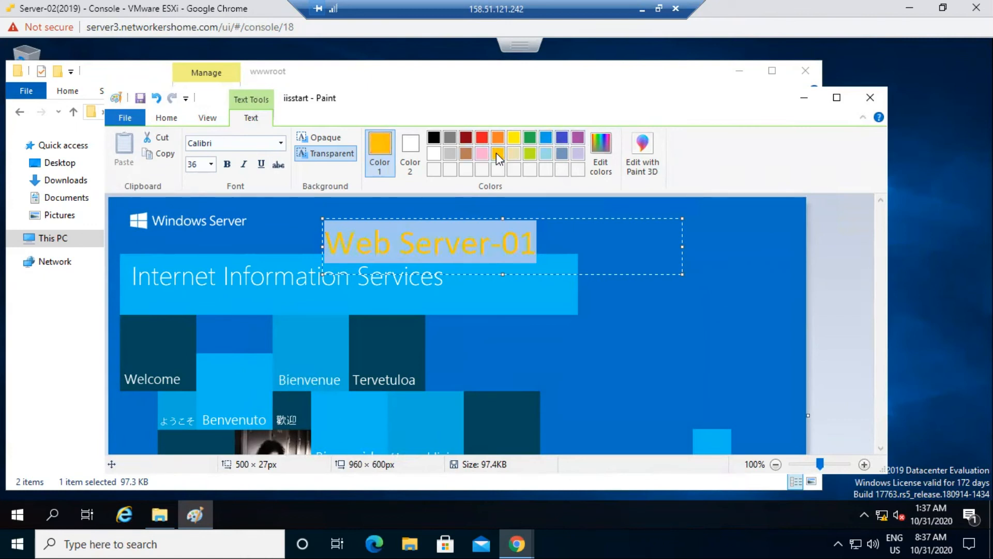
click(498, 138)
click(598, 295)
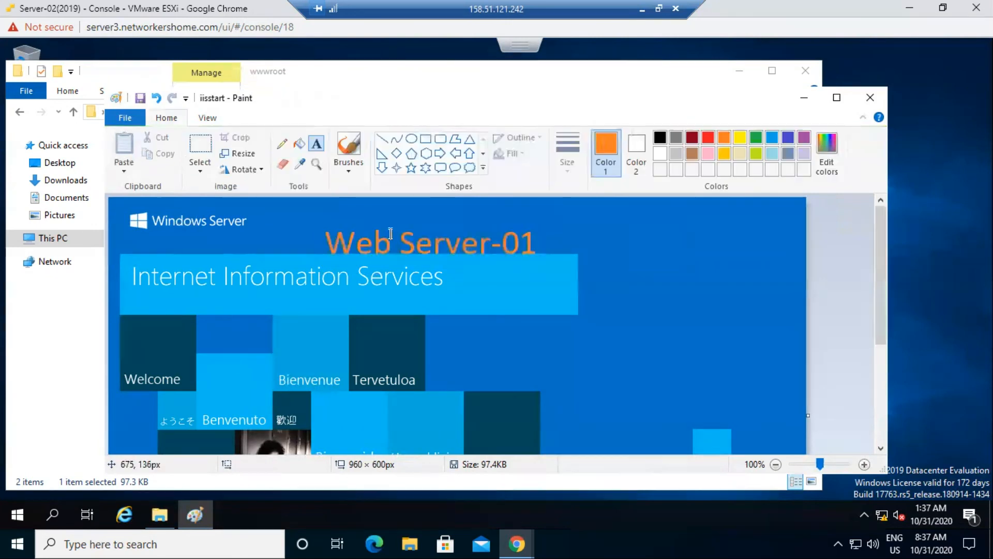
- Save the edited image and close Paint and File Explorer
click(138, 98)
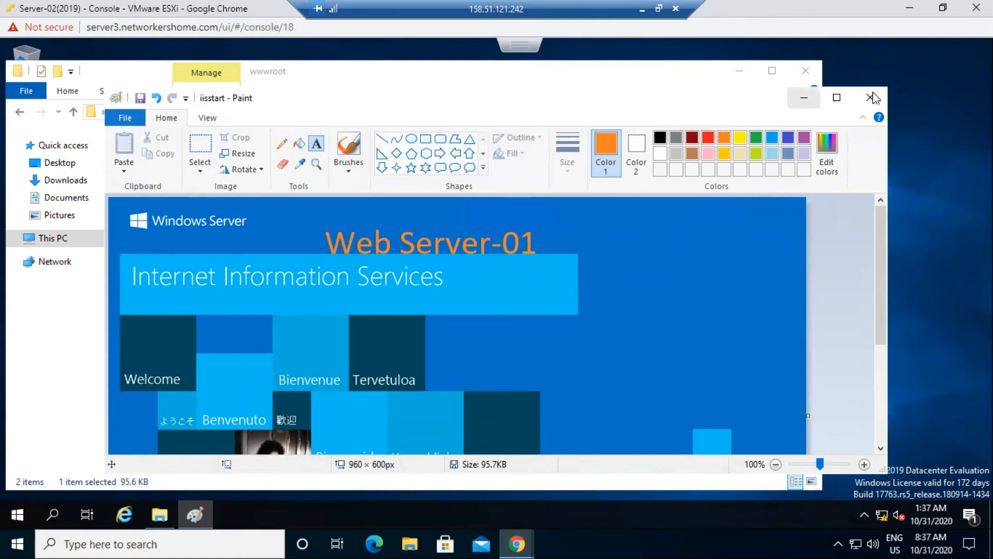
click(873, 98)
click(808, 72)
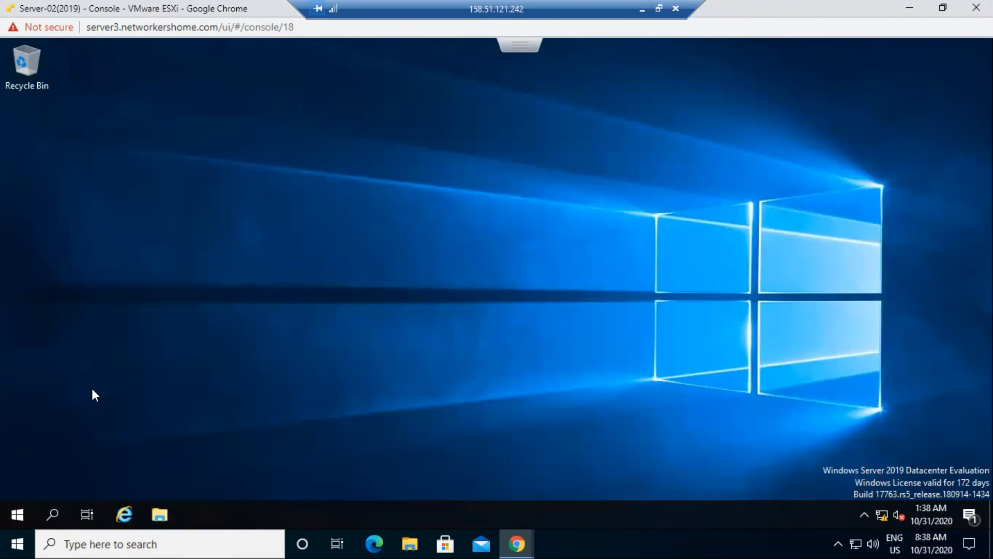
- Launch Network Load Balancing Manager from Windows Administrative Tools in the Start menu
click(16, 512)
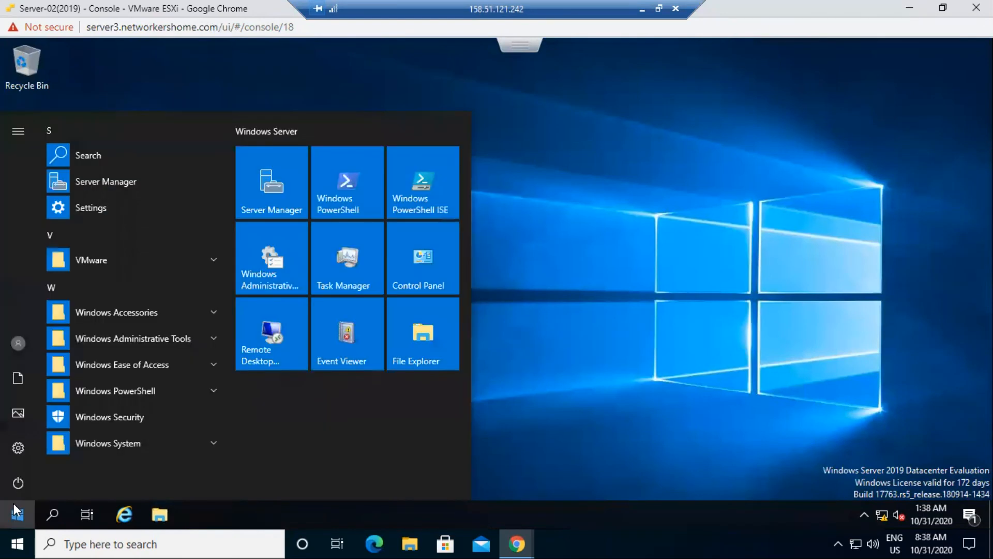
click(137, 337)
scroll(147, 408, down, 3)
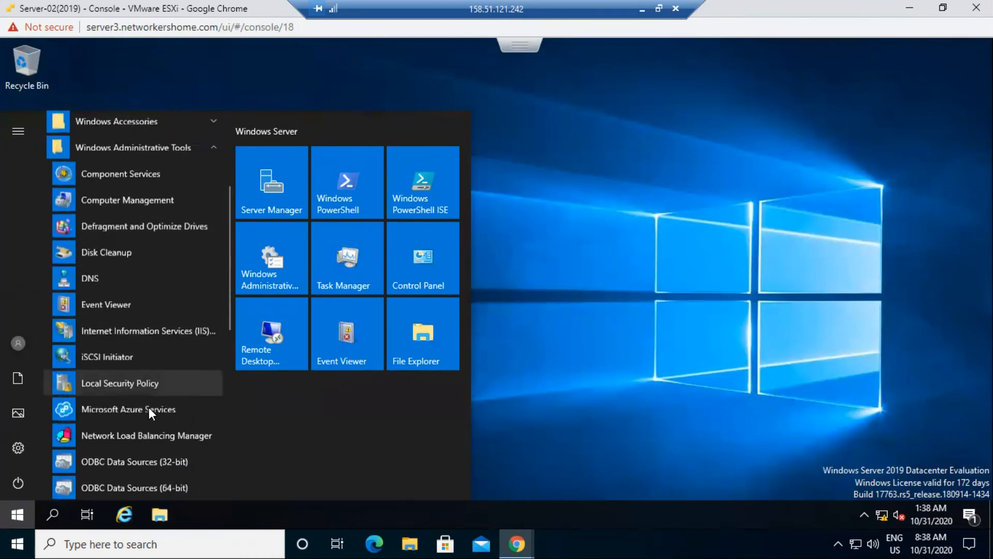
scroll(148, 407, down, 1)
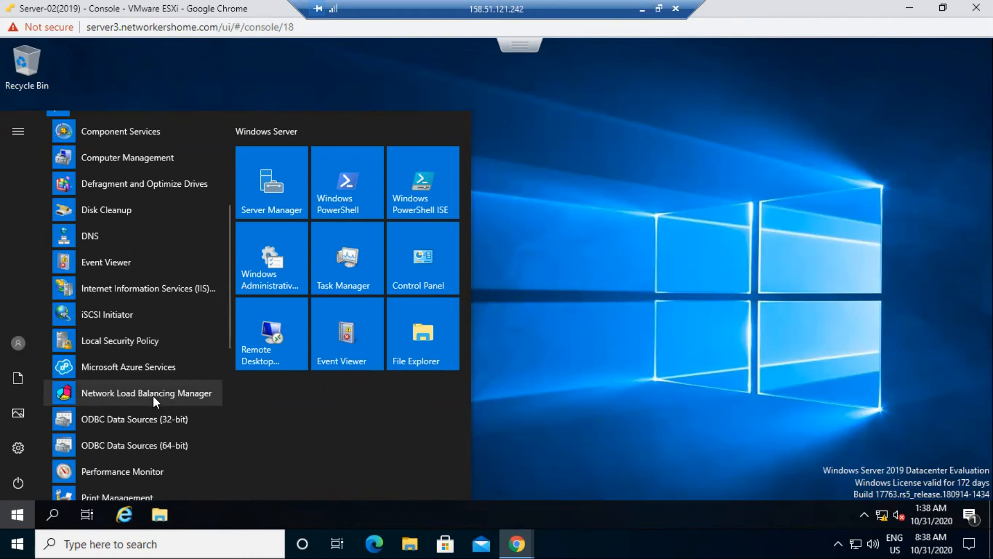
click(126, 395)
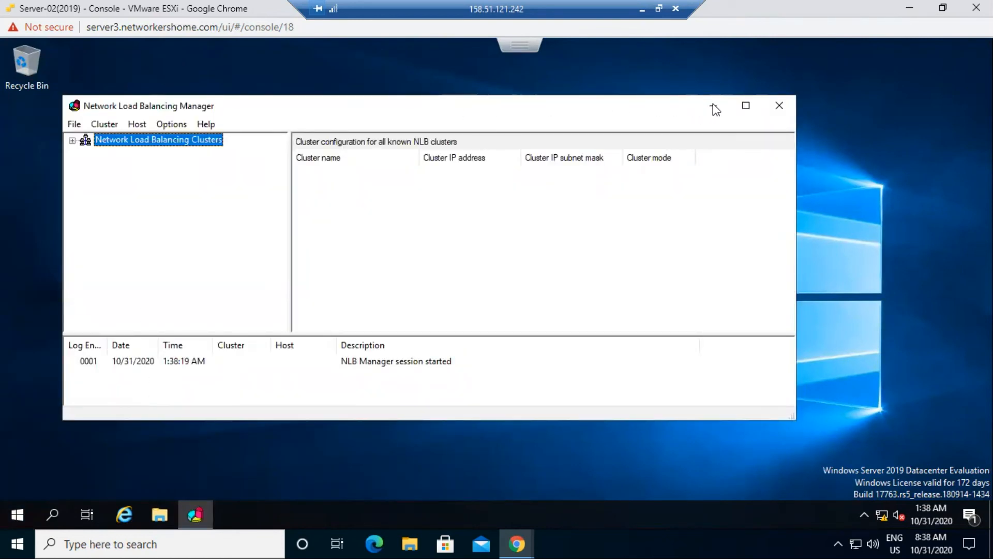
- Maximize NLB Manager and right-click the Network Load Balancing Clusters node
click(745, 108)
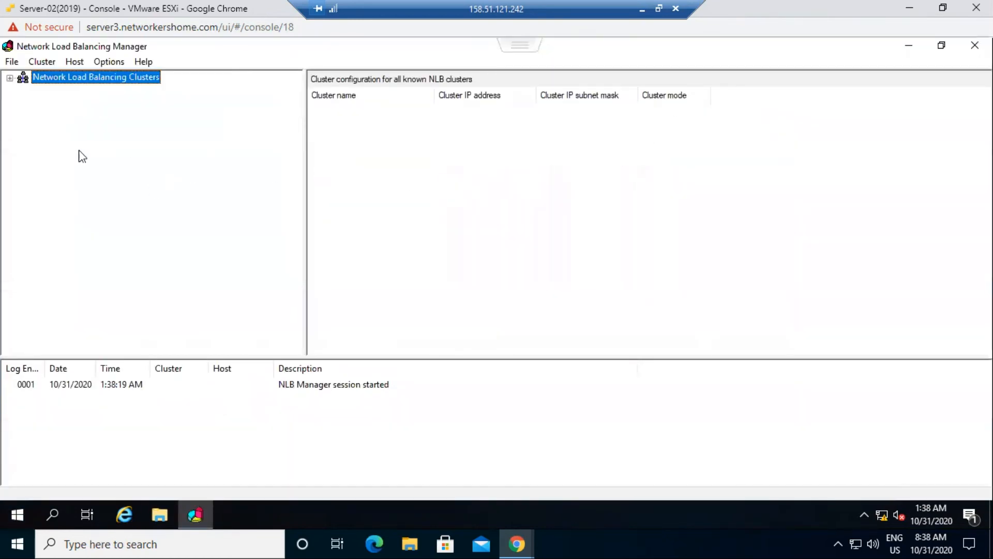
right_click(67, 83)
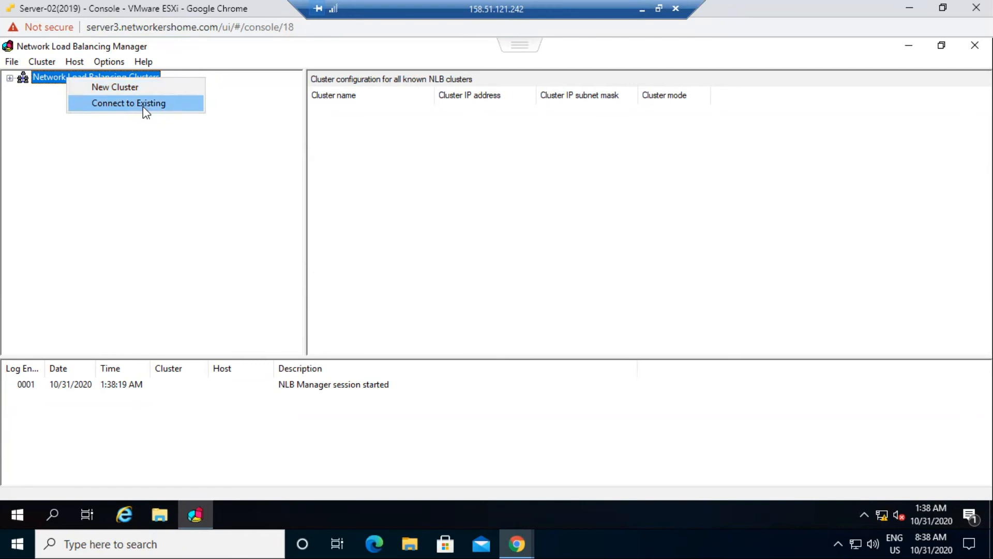
- Start a new cluster on host 100.0.0.3 and keep host priority 1
click(115, 88)
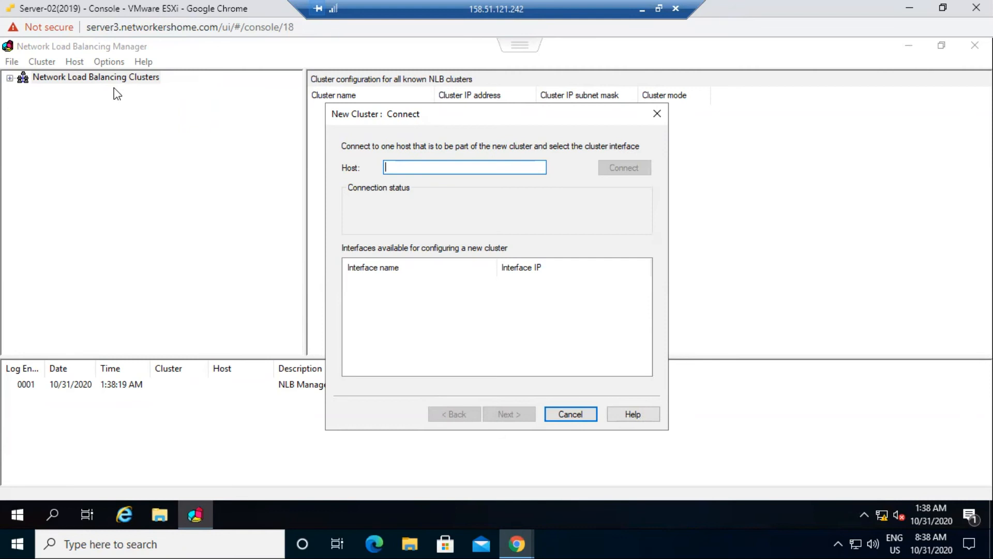
text(100.0.0.3)
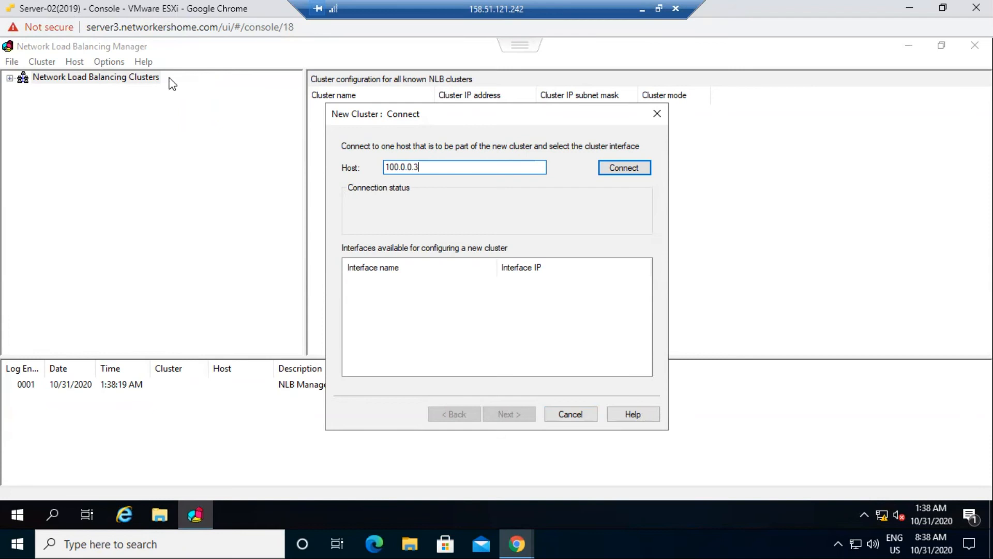
click(620, 172)
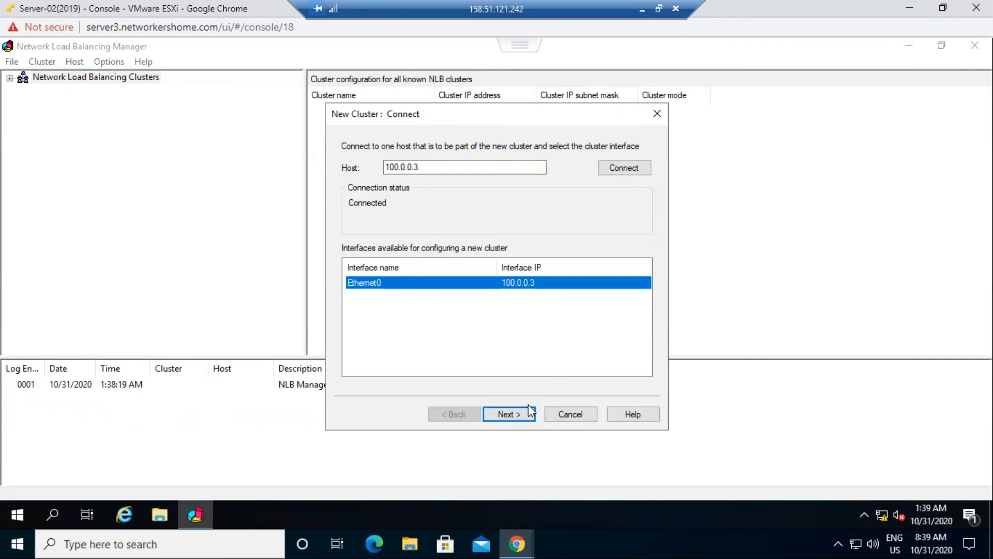
click(509, 414)
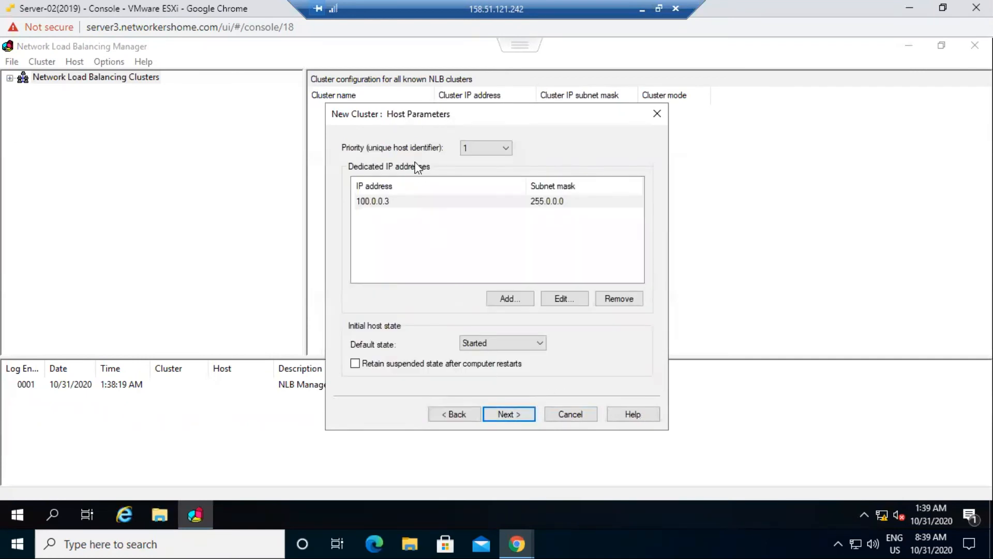
click(504, 149)
scroll(500, 331, down, 1)
scroll(495, 380, up, 1)
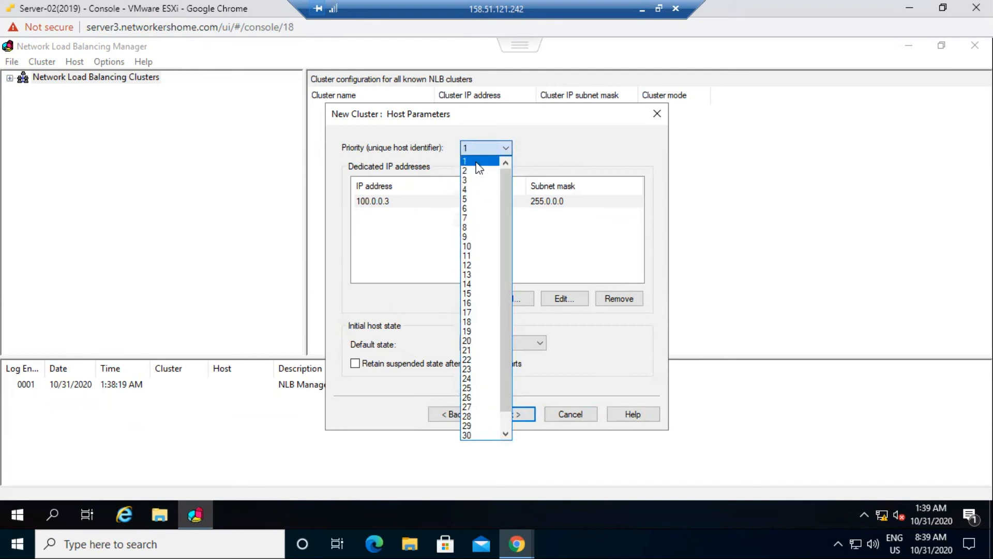
click(477, 162)
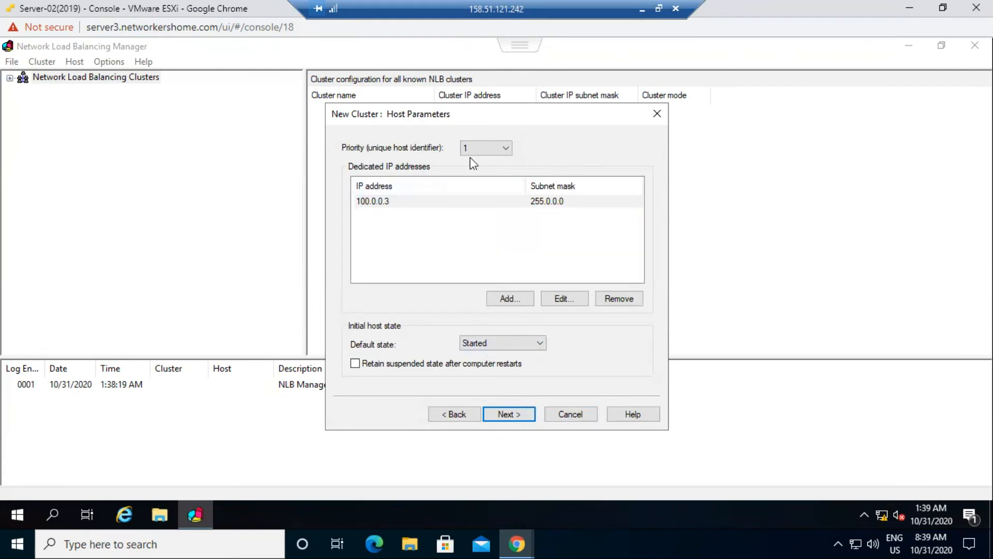
- Add cluster IP 100.0.0.100 with mask 255.0.0.0, keep multicast, and reach Port Rules
click(508, 415)
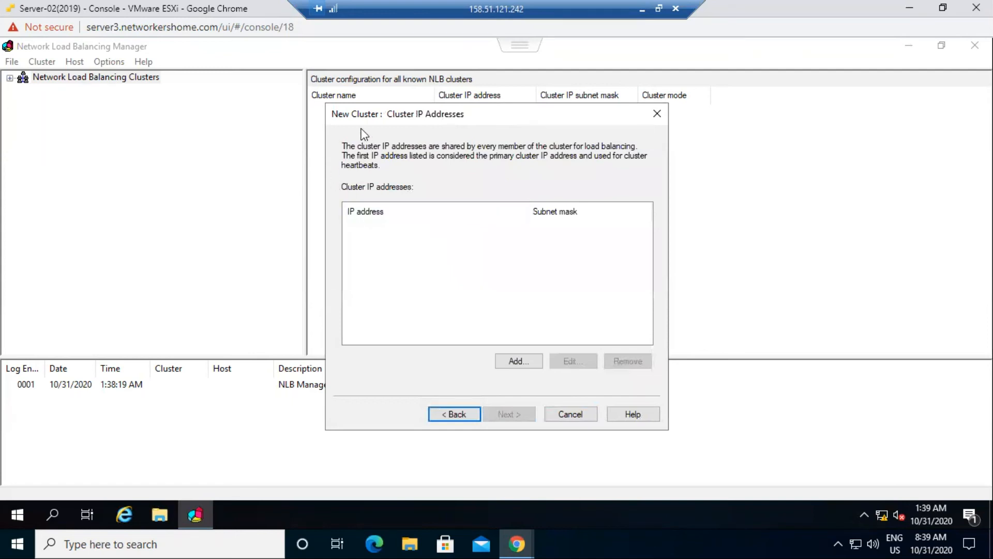
click(519, 361)
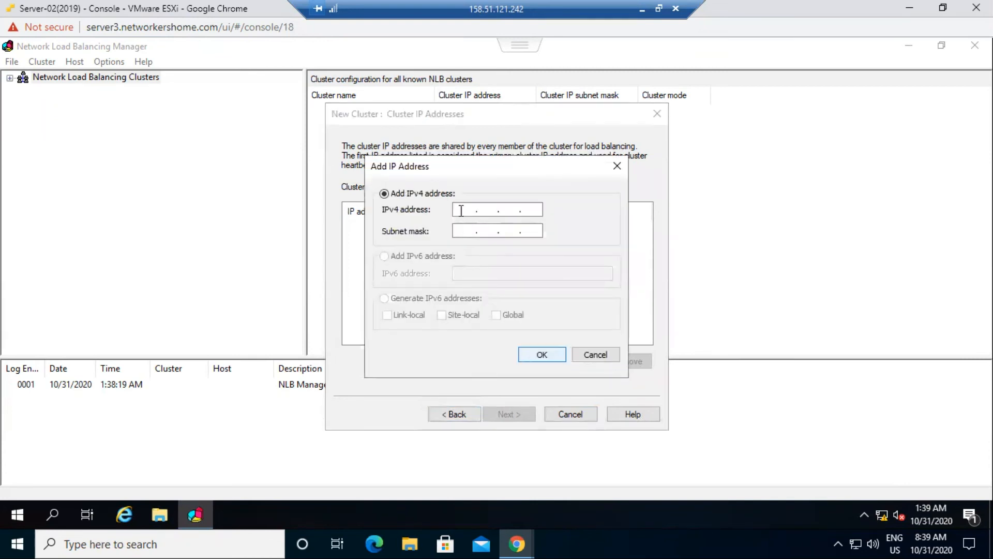
text(100 . 0 . )
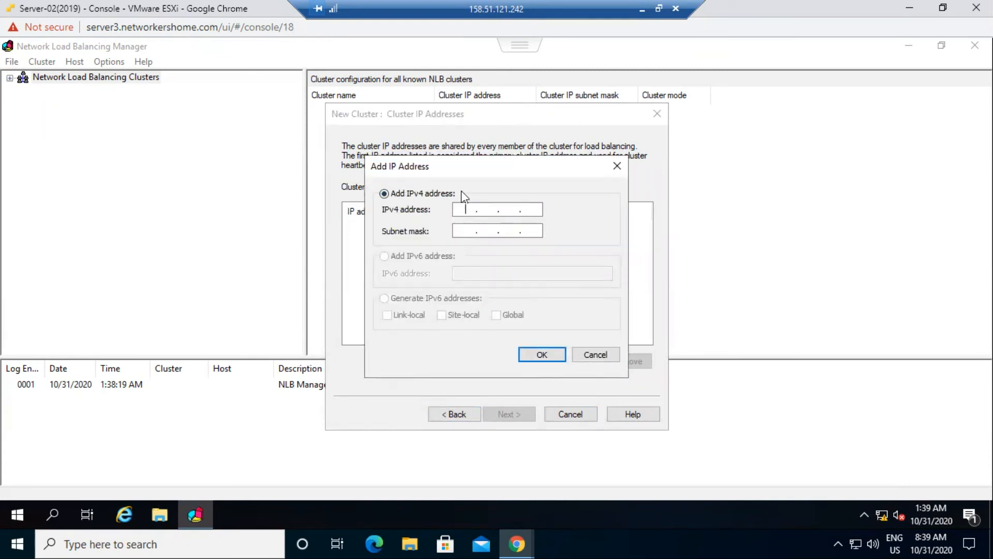
text(0 . 100)
click(461, 227)
click(461, 227)
click(542, 354)
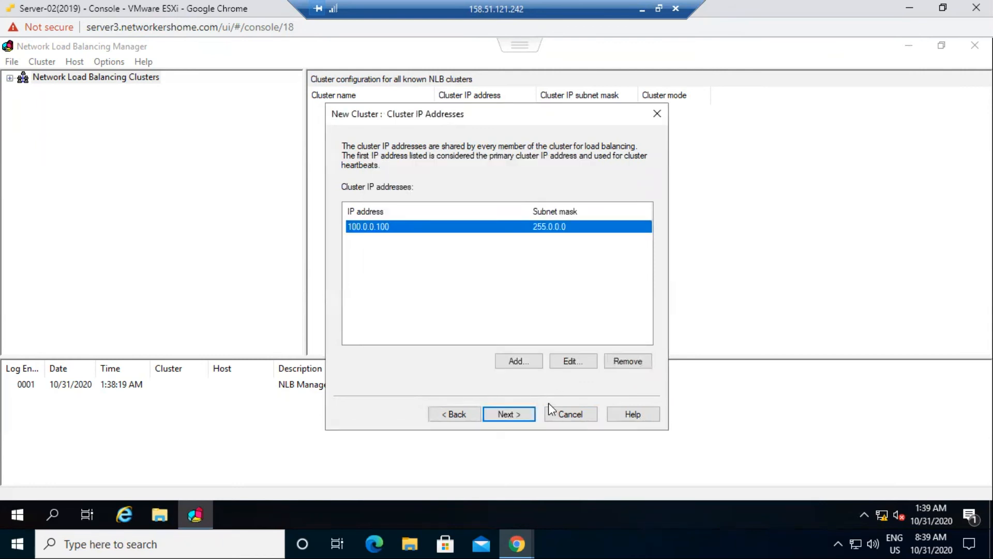
click(507, 414)
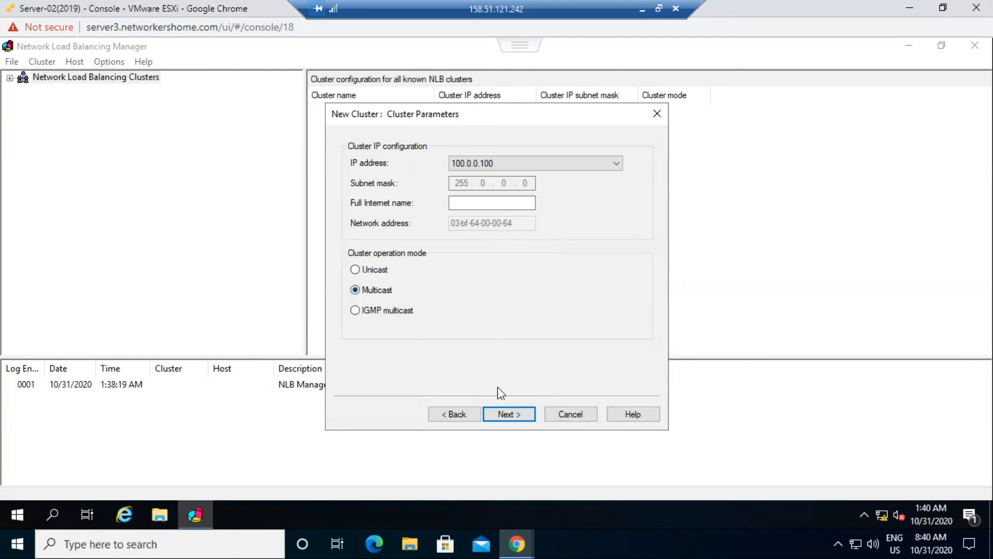
click(517, 413)
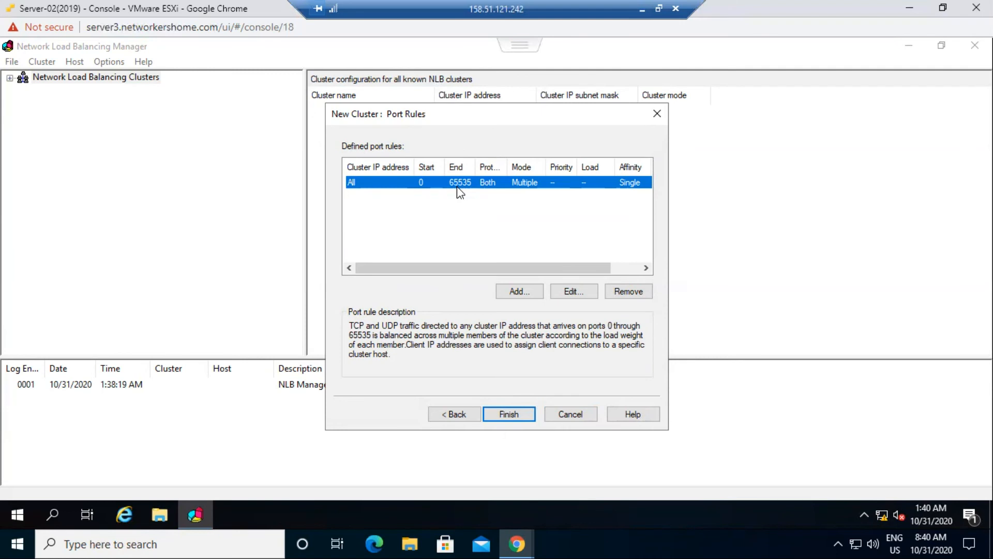
- Edit the port rule to ports 80–80 on cluster IP 100.0.0.100
click(572, 290)
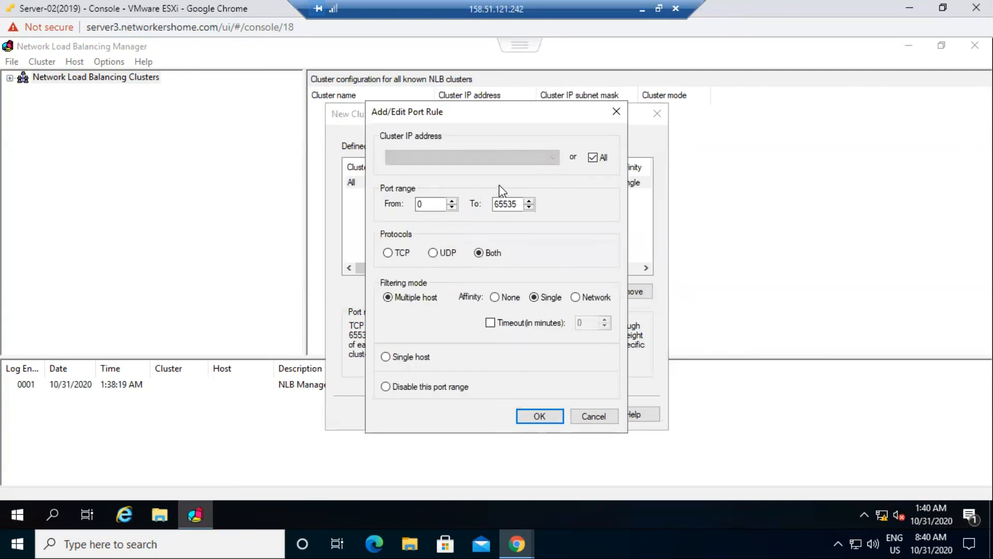
drag(426, 203, 385, 206)
text(80)
key(Tab)
text(80)
click(594, 158)
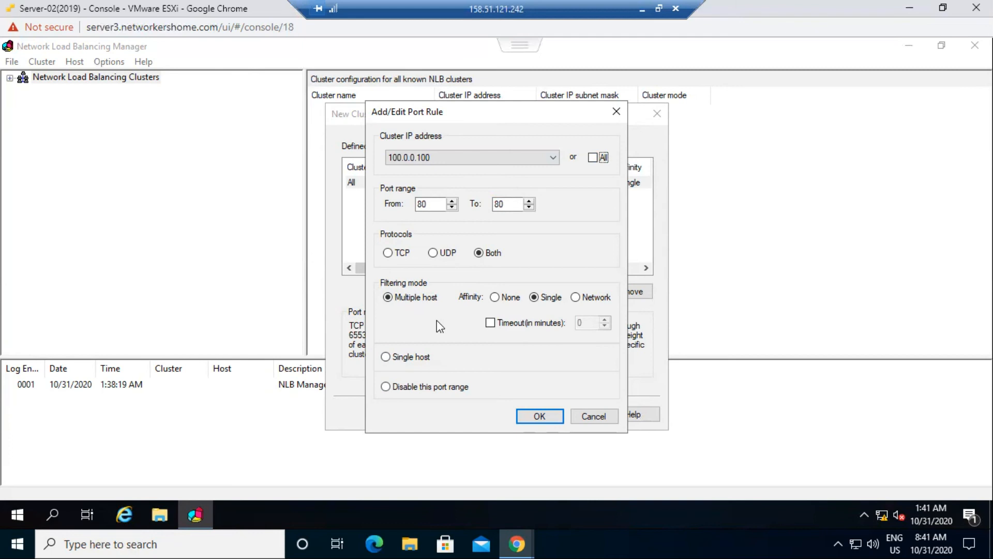
click(538, 416)
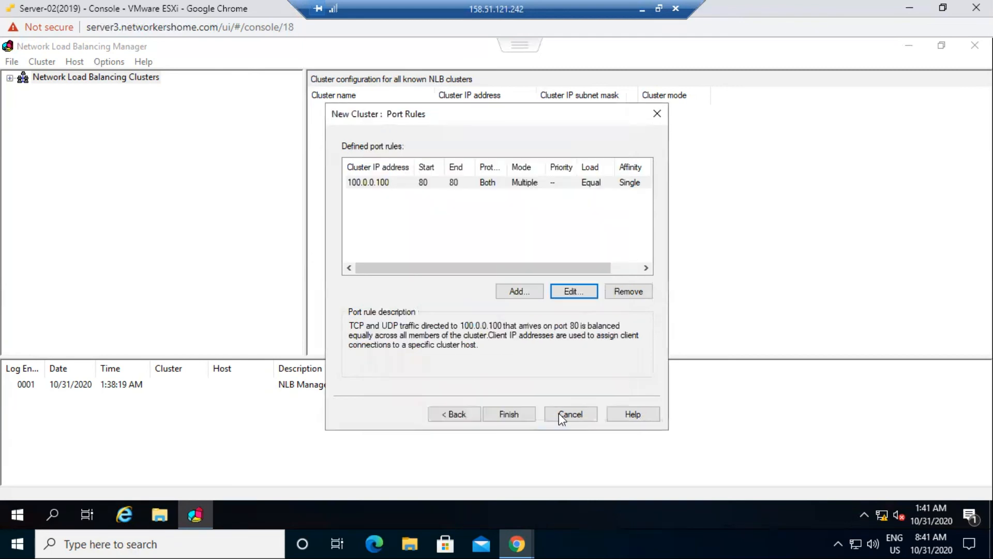
- Finish the wizard and select the 100.0.0.100 cluster to view host 100.0.0.3
click(509, 415)
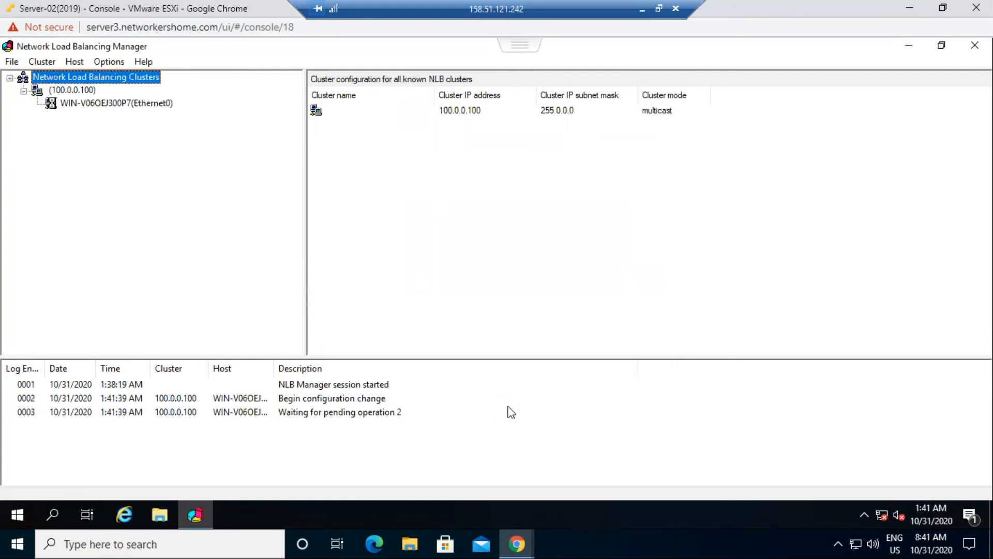
click(79, 91)
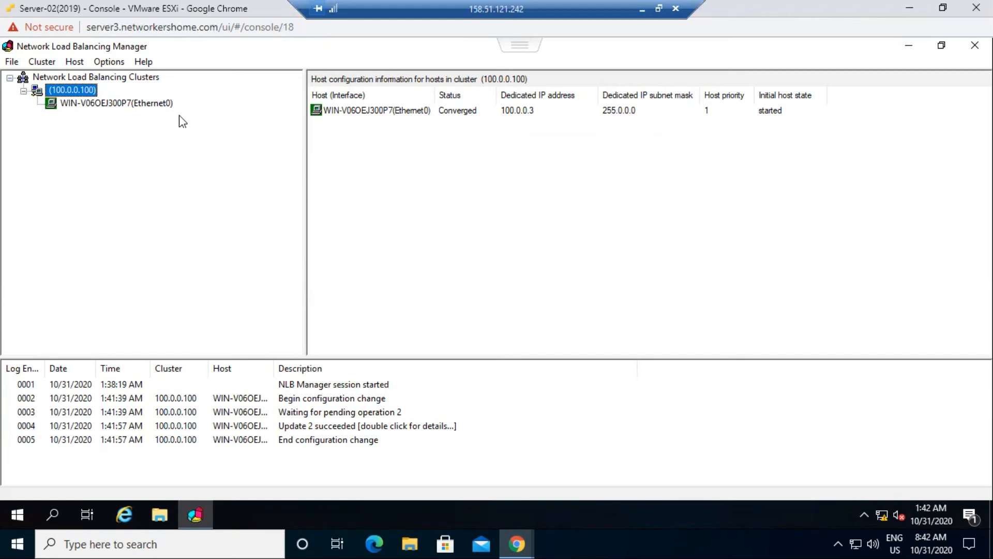
- Add host 100.0.0.4 to cluster 100.0.0.100, connect to its Ethernet0 interface, and continue
right_click(69, 93)
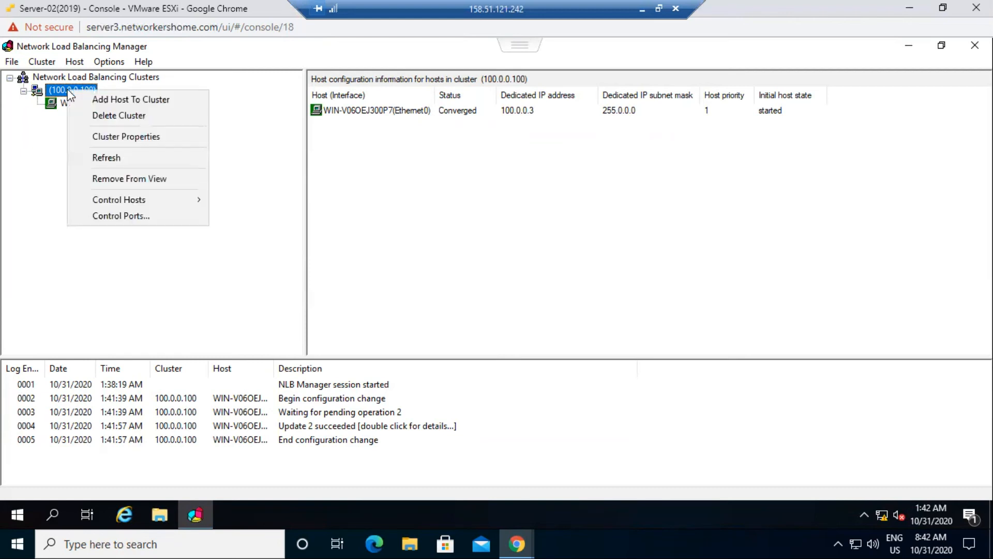
click(150, 102)
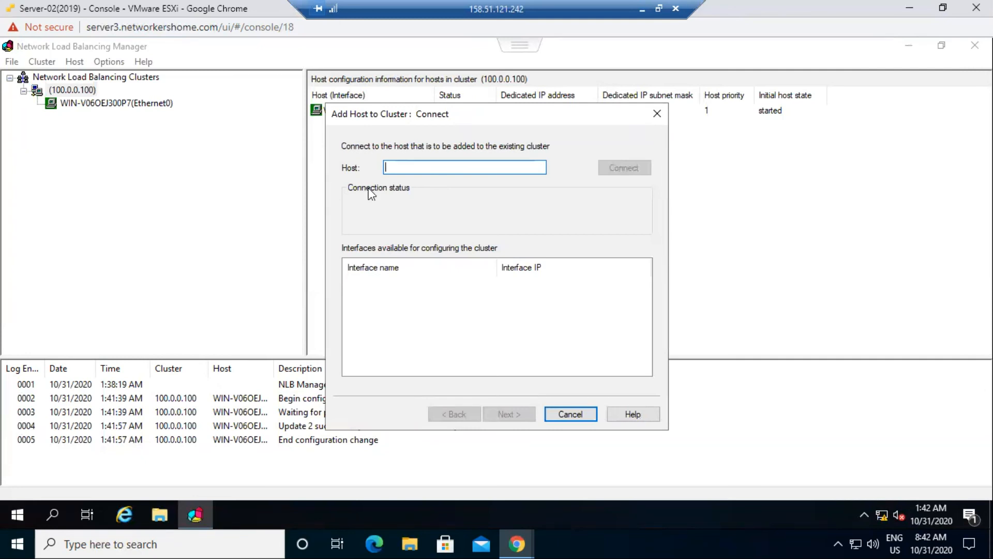
text(100.0.0.4)
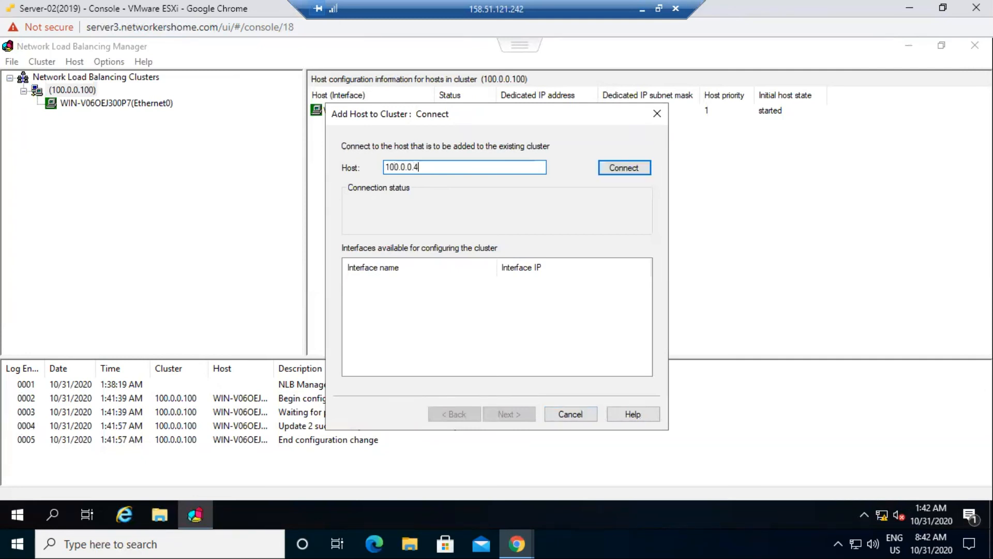
click(619, 166)
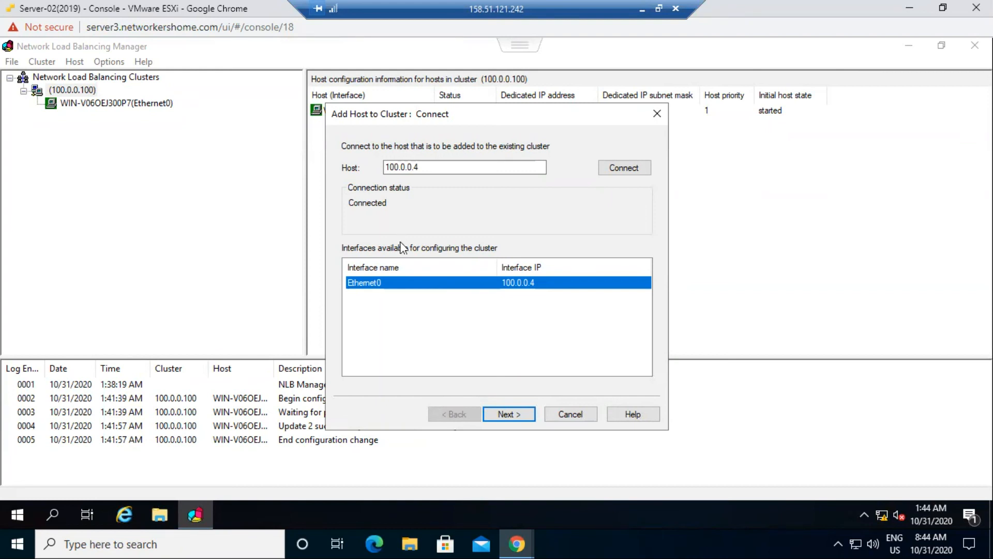
click(510, 414)
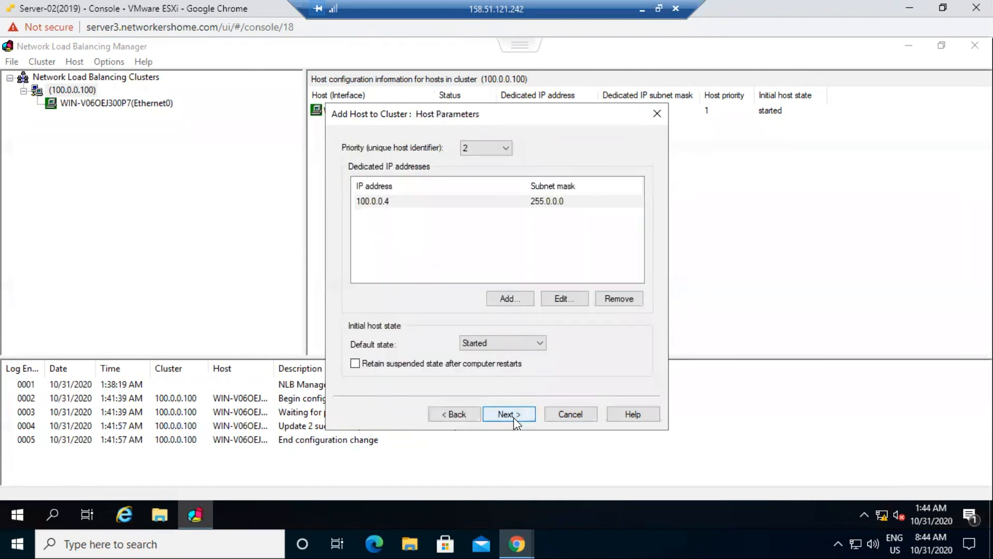
- Keep host 100.0.0.4 at priority 2 and advance to the inherited port 80 rule
click(482, 148)
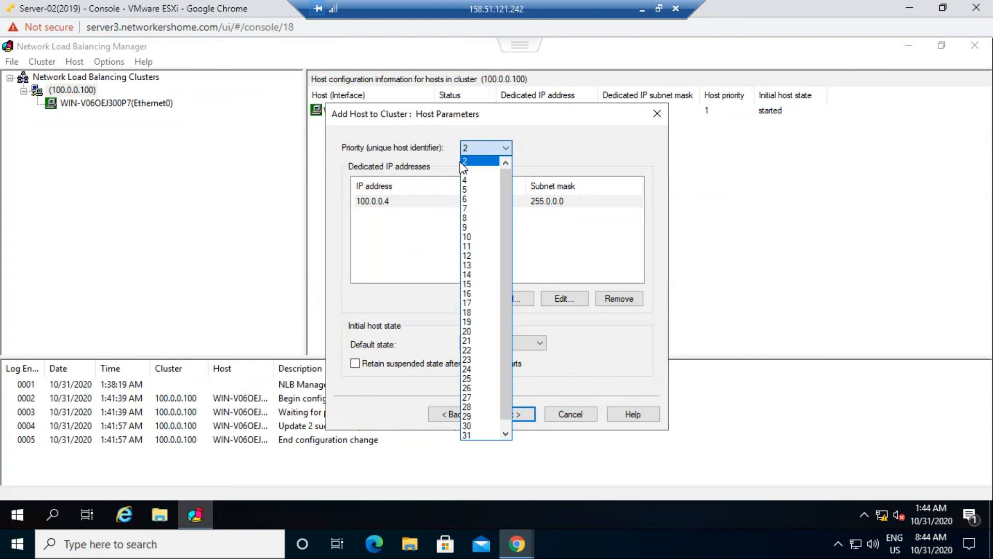
click(494, 144)
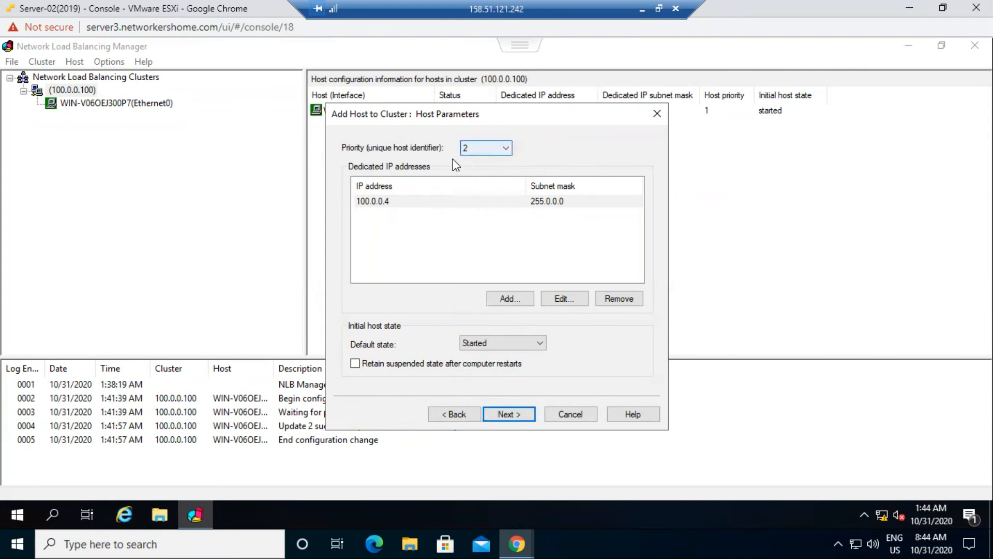
click(509, 414)
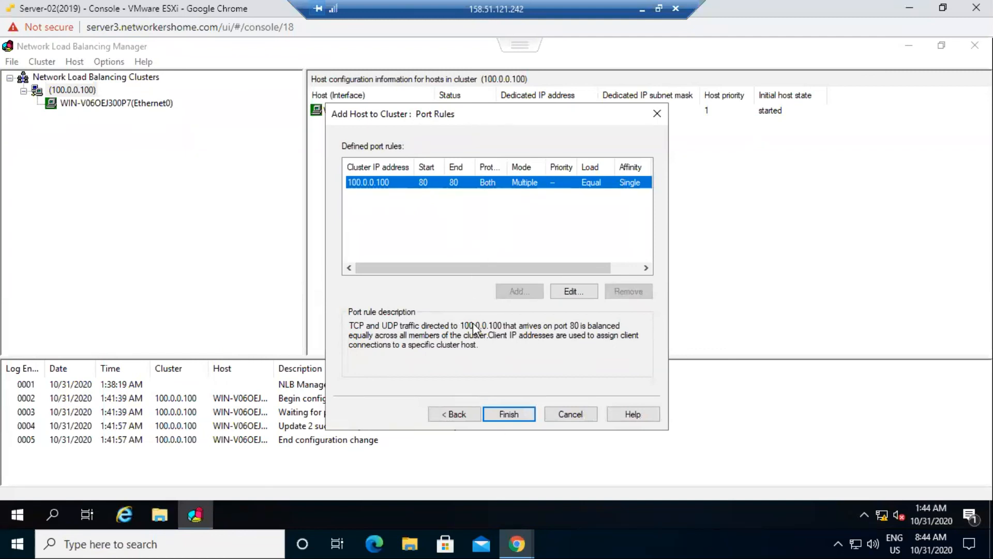
- Finish the wizard so 100.0.0.4 joins 100.0.0.100 with both hosts Converged
click(502, 416)
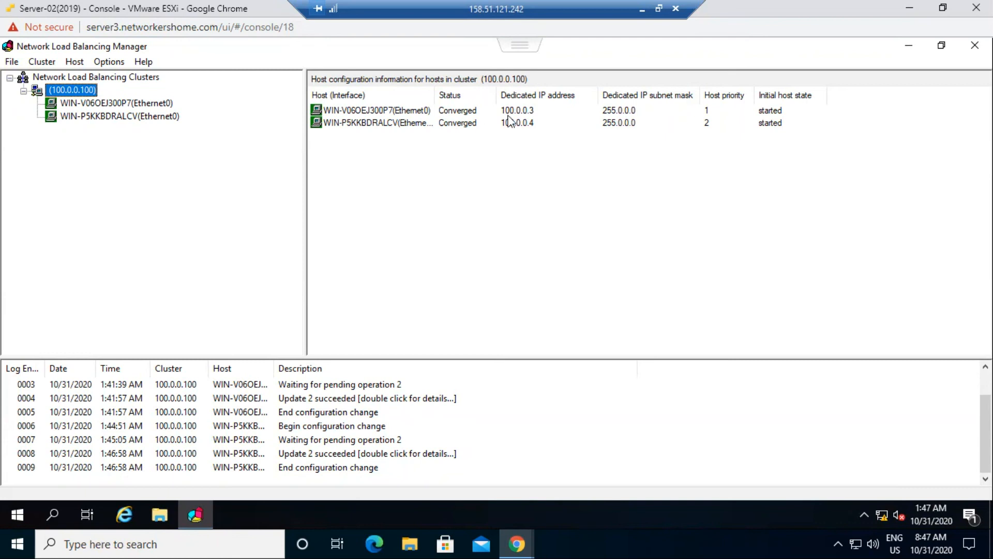
- Open Client-01's console in a separate full-screen window from the ESXi VM list
click(914, 7)
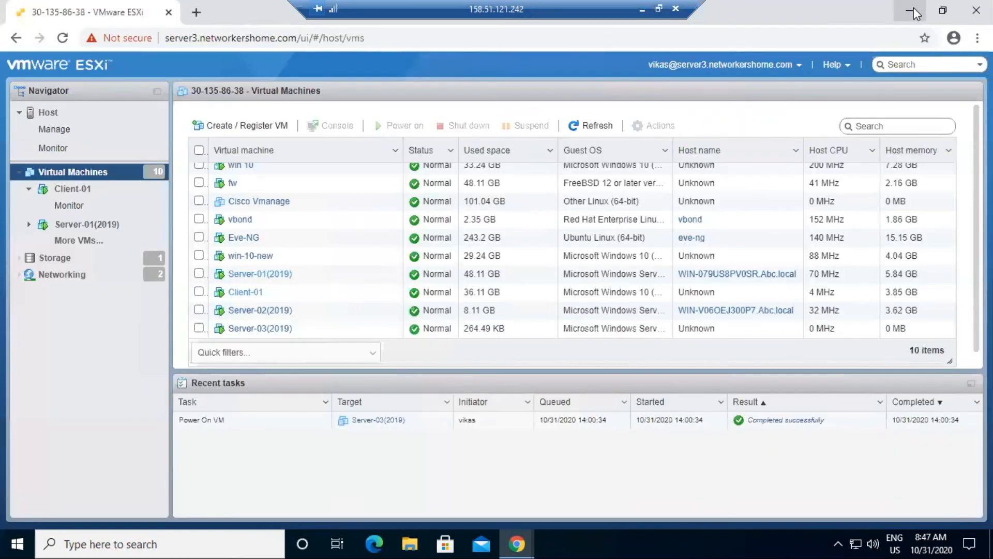
click(239, 293)
right_click(240, 293)
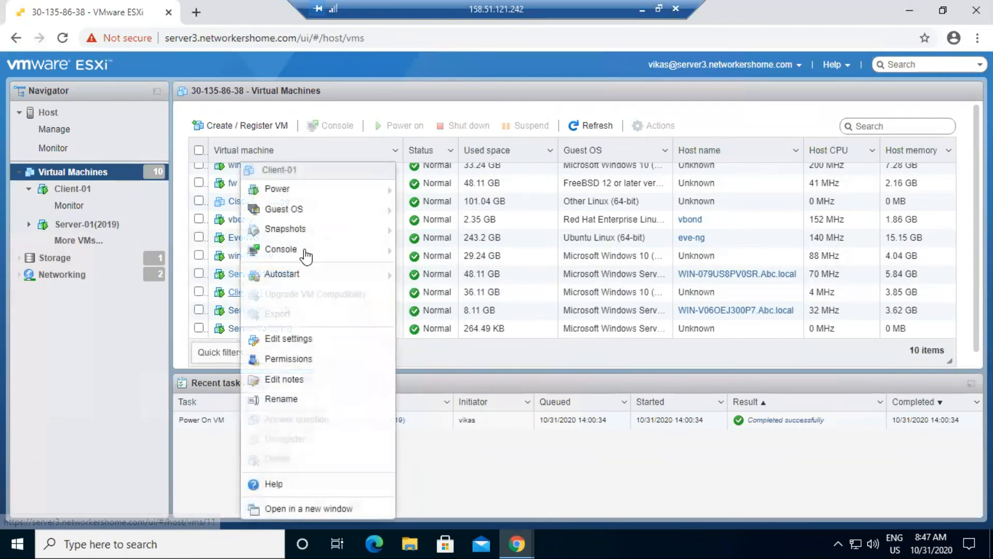
mouse_move(304, 249)
click(454, 272)
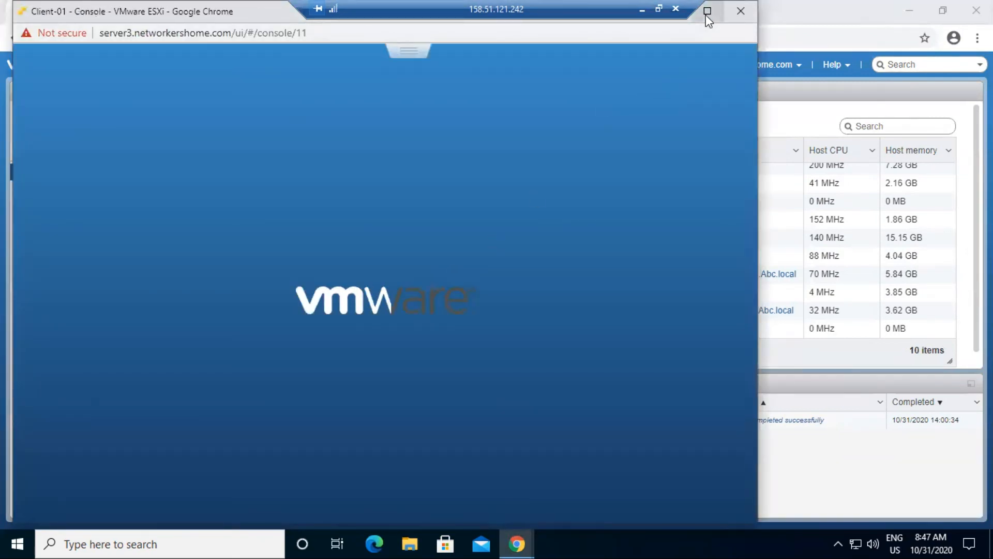
click(706, 12)
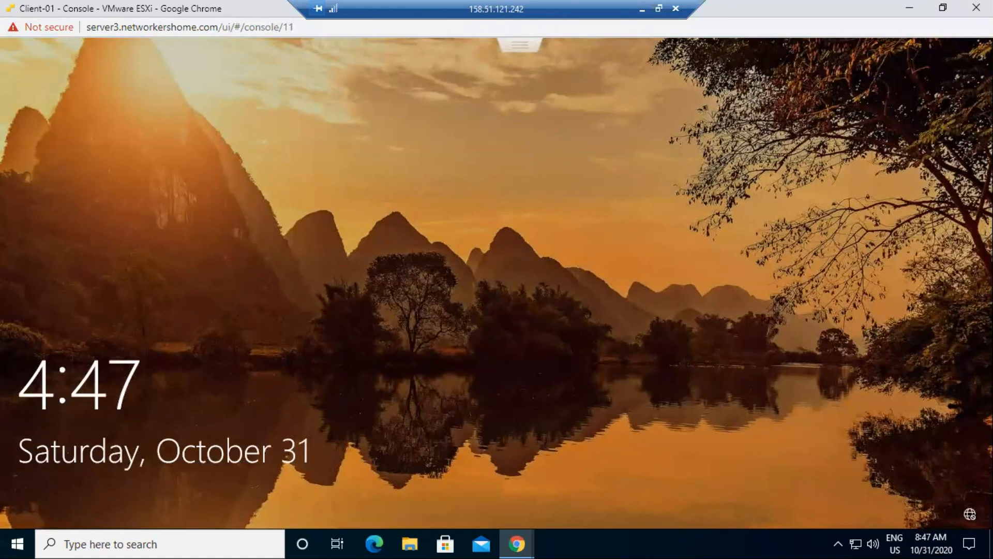
- Sign in to Client-01 with the administrator password to reach the Windows desktop
click(349, 293)
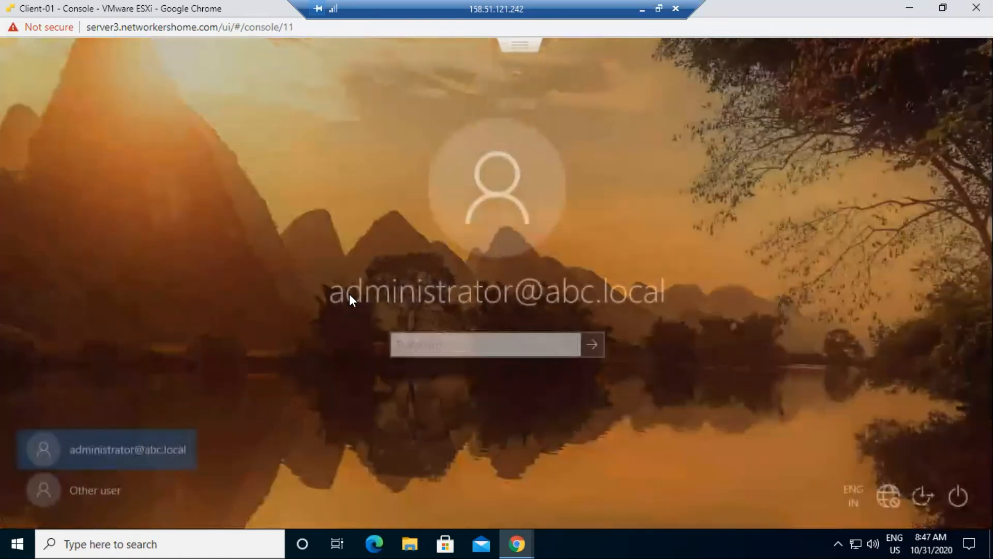
text(•••••••)
key(Return)
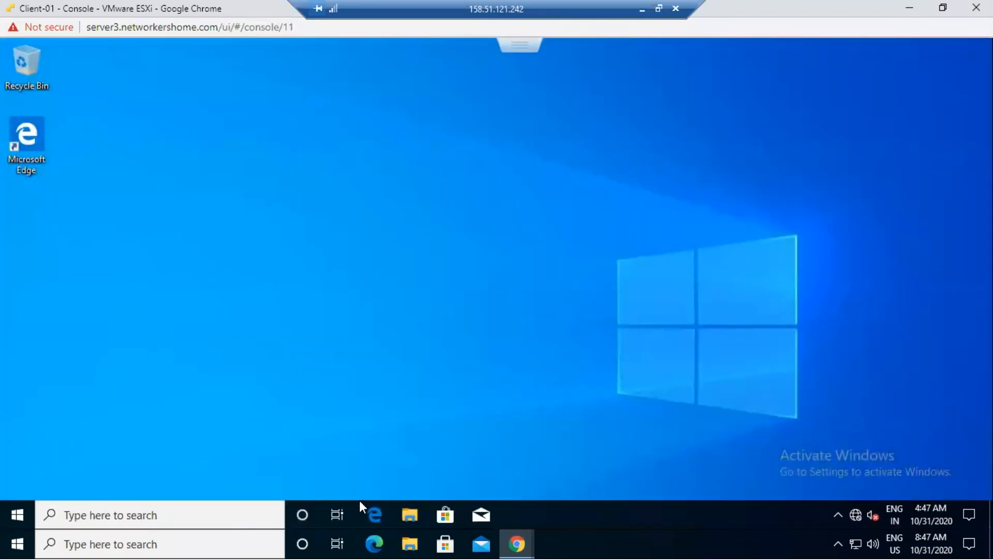
- Launch Internet Explorer, postpone its setup with Ask me later, and close the extra tab
click(118, 512)
text(inter)
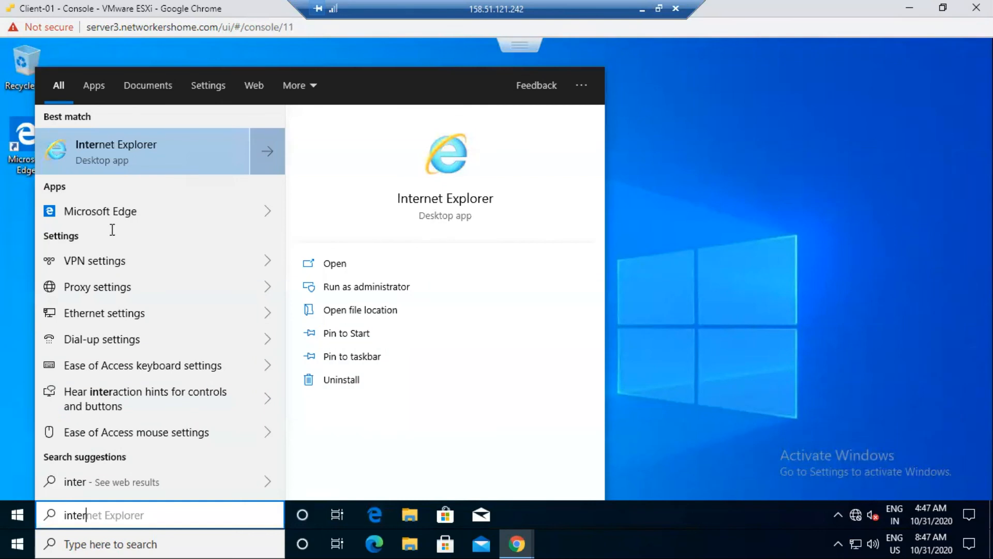
click(138, 155)
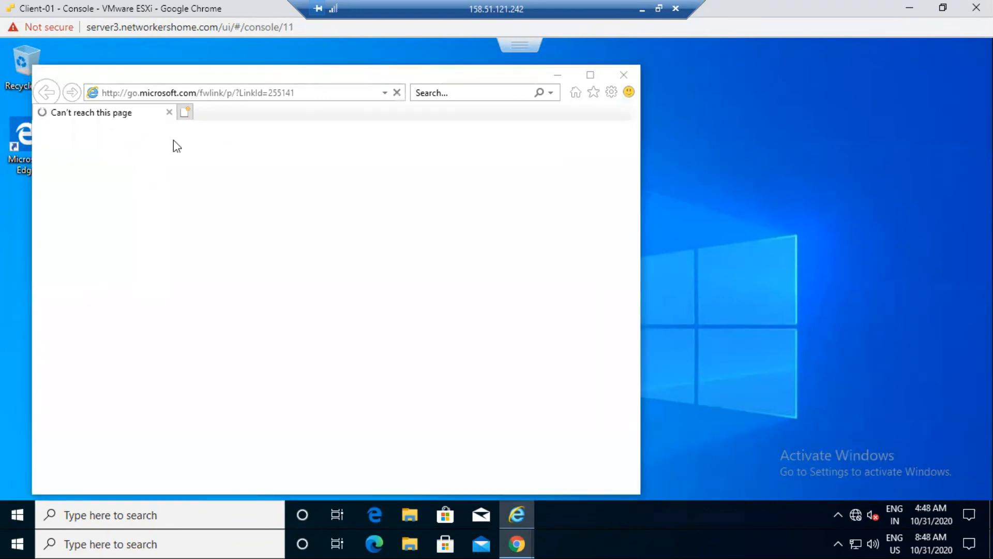
click(251, 322)
click(498, 385)
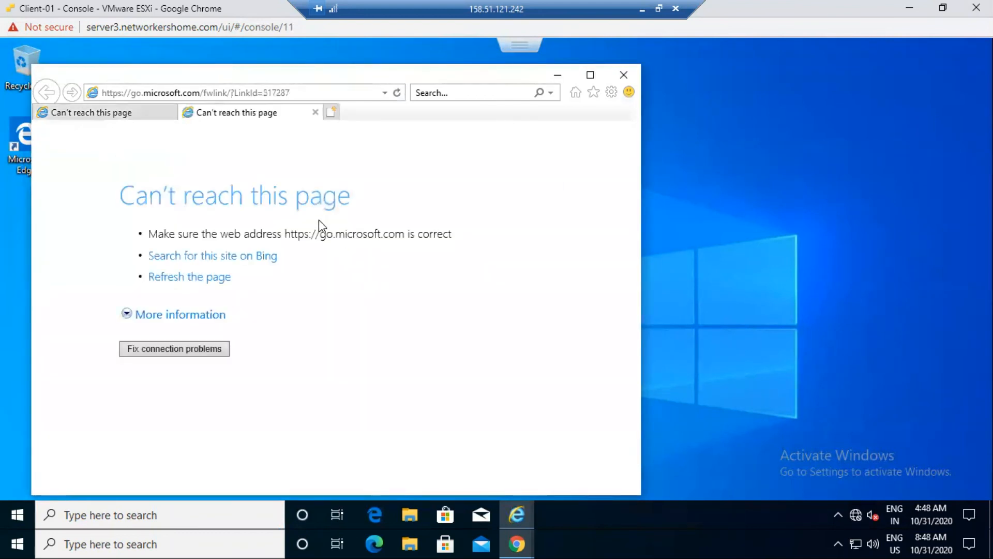
click(315, 112)
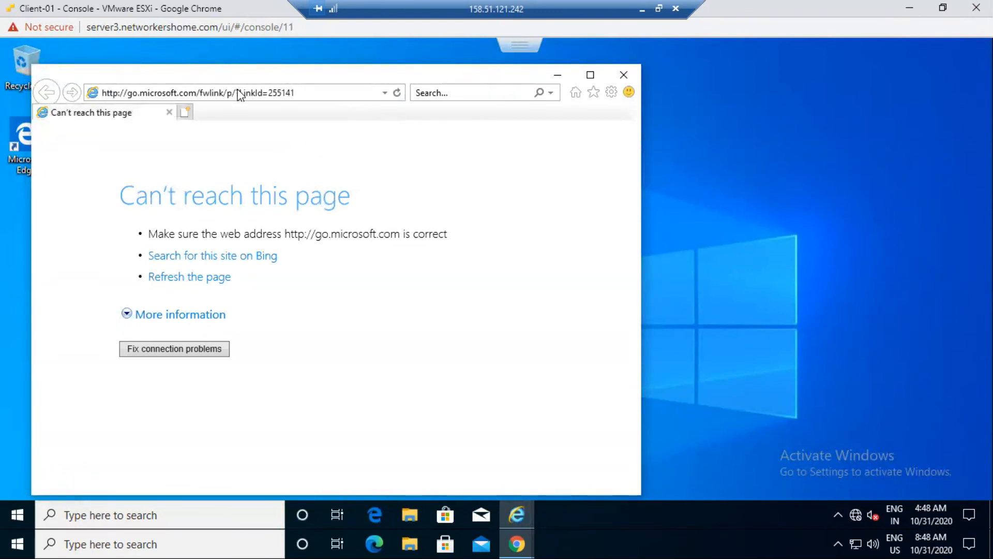
- Browse to 100.0.0.100, showing the Web Server2 page, then minimize the console
click(238, 91)
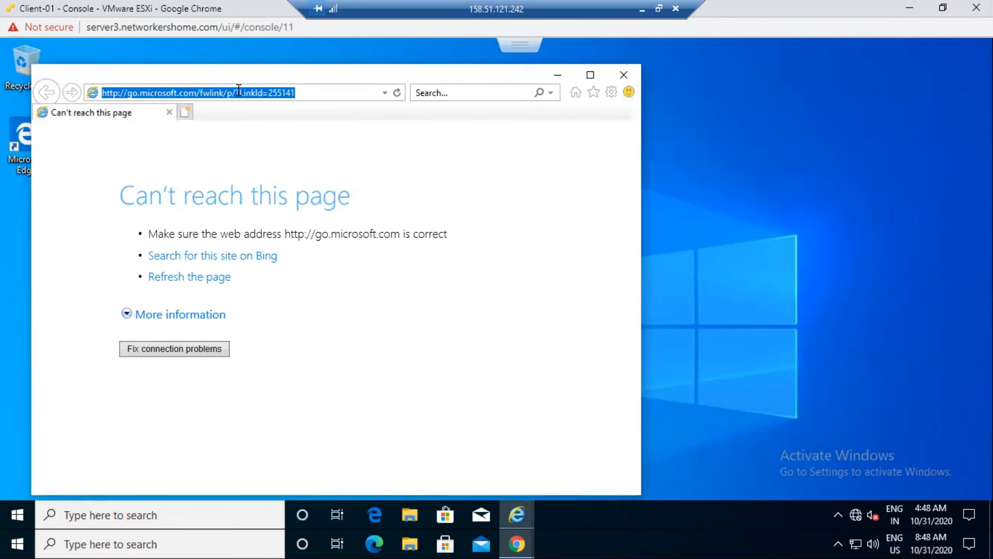
text(100.0.0.100)
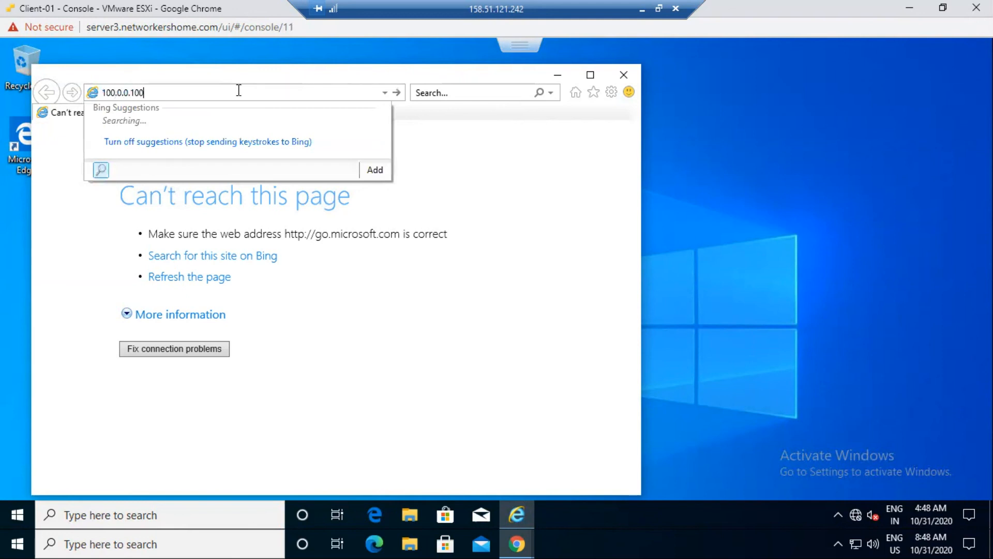
key(Return)
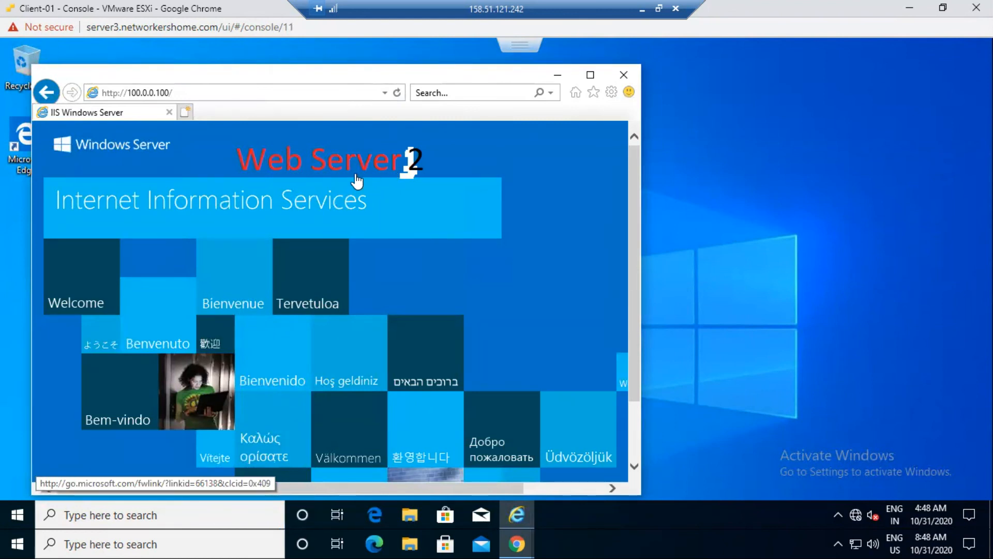
click(906, 11)
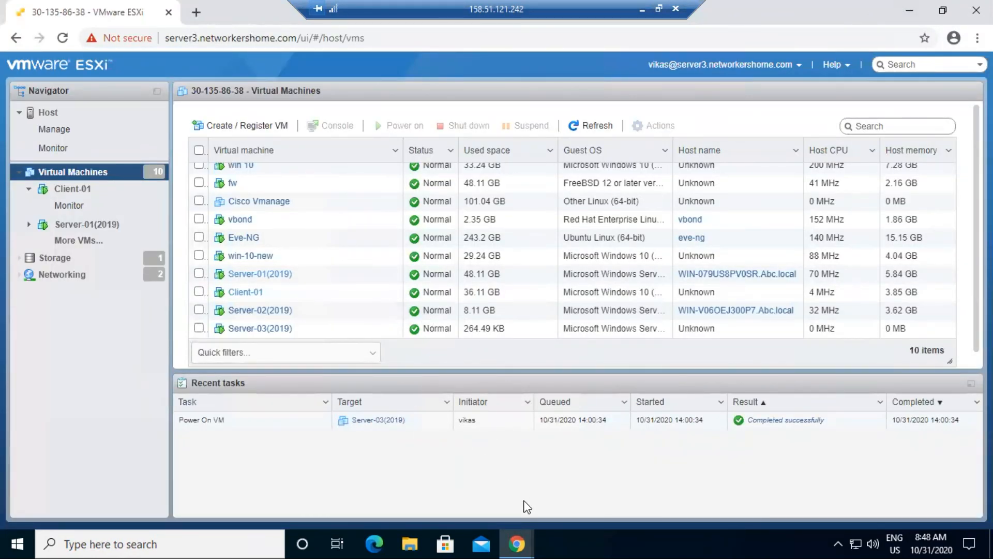
- Switch to the Server-01 console to check it, then minimize it back to the VM list
mouse_move(517, 543)
click(495, 479)
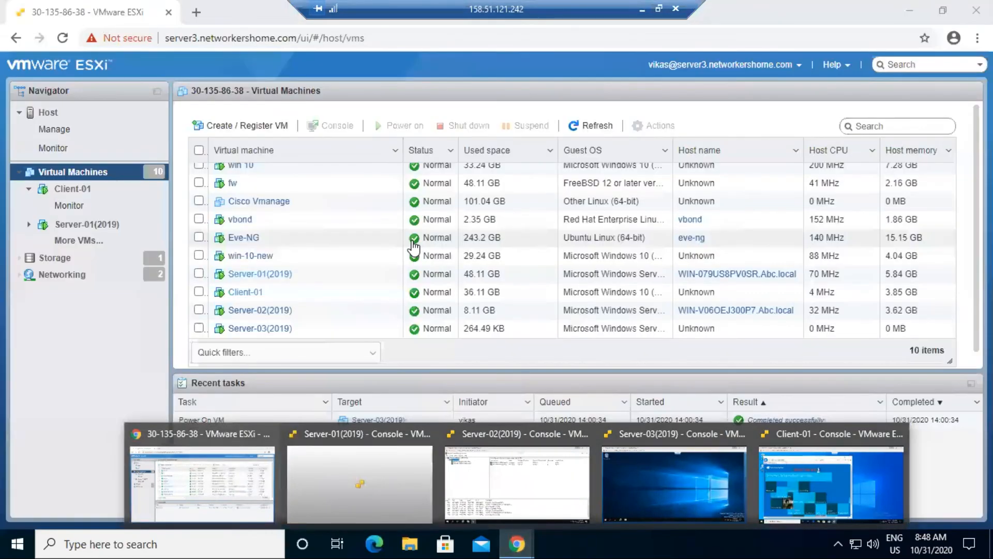
key(alt+Tab)
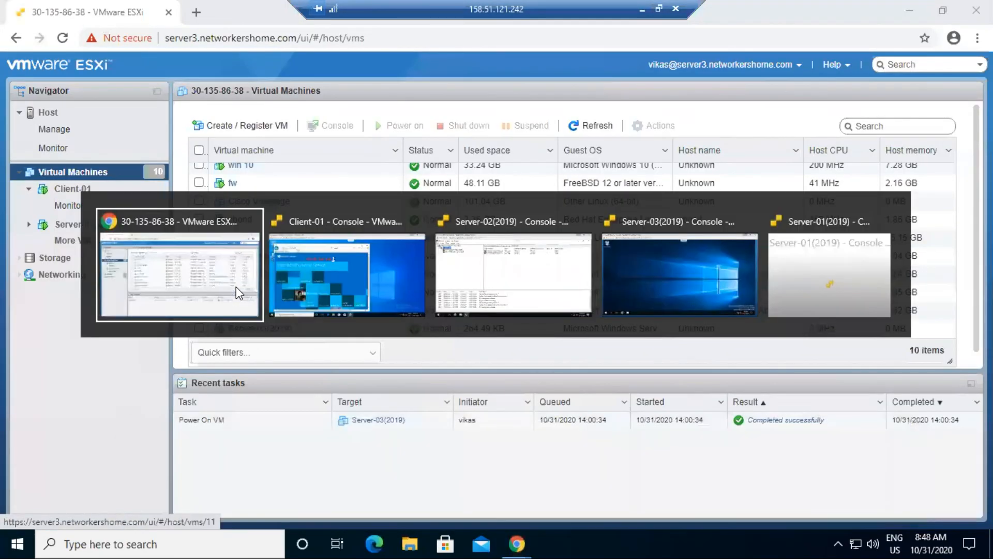
key(alt+Tab)
key(alt+Tab)
key(alt+Tab)
key(alt+Tab)
key(alt+Tab)
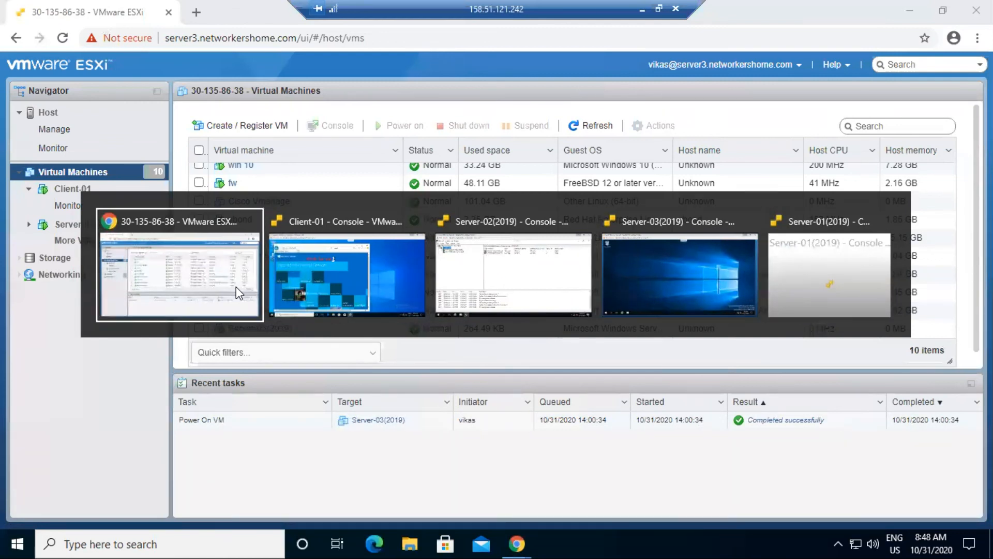
key(alt+Tab)
key(alt+Tab)
key(alt+Tab)
key(alt+Tab)
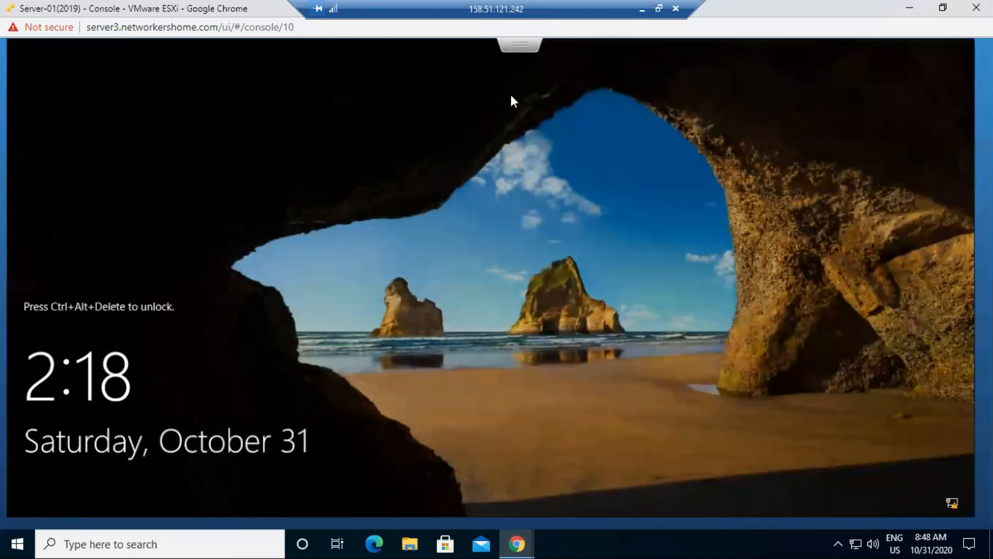
click(911, 7)
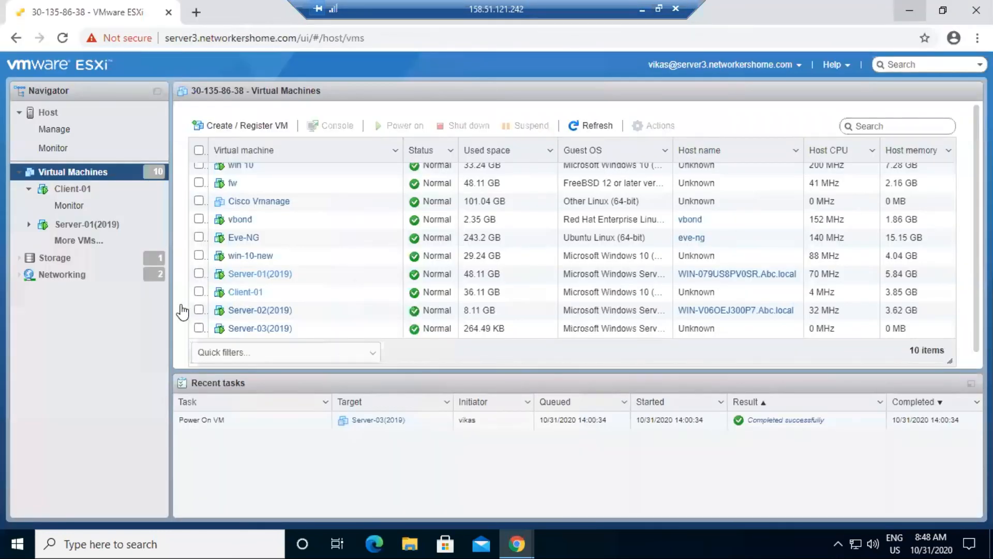
- Open Client-01's console full screen, confirm the Web Server2 page, then minimize it
right_click(244, 291)
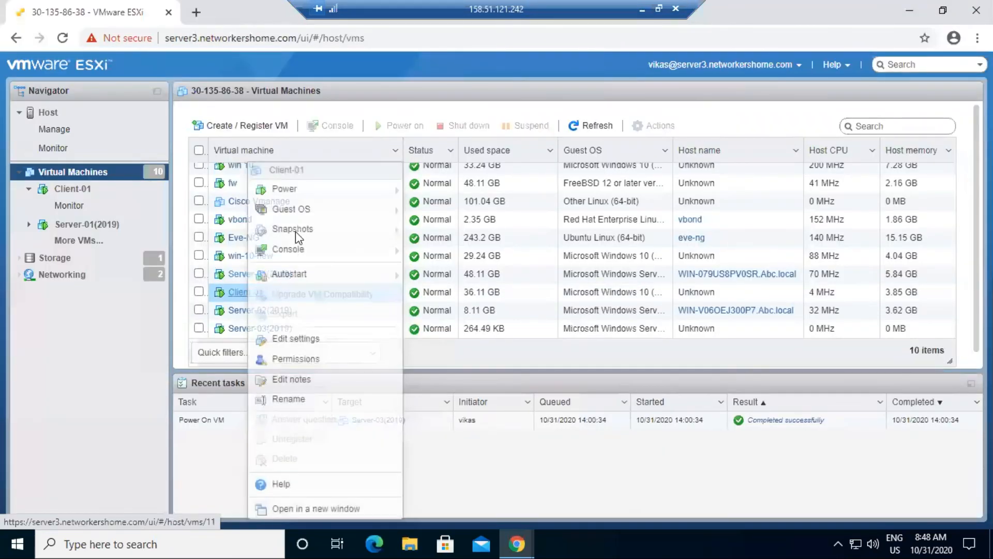
mouse_move(304, 251)
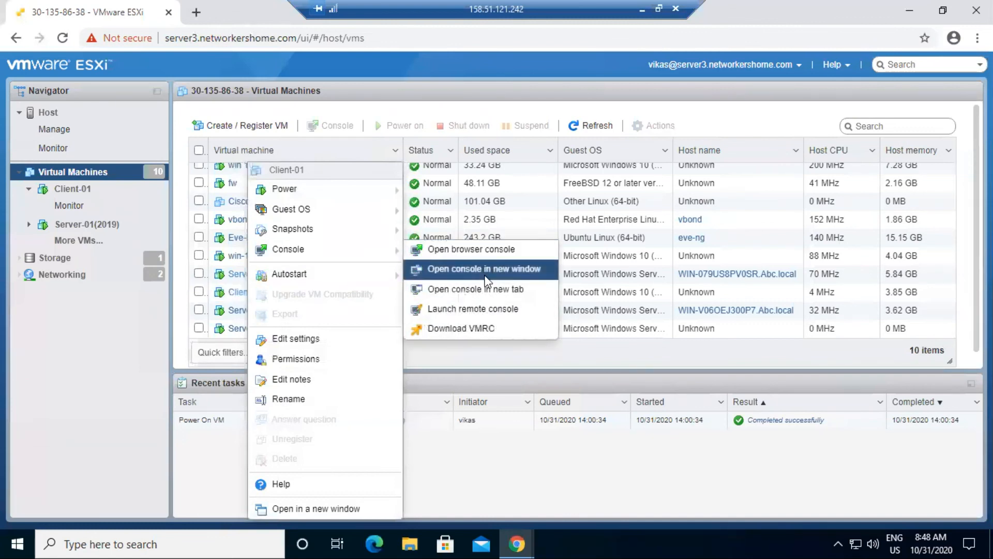
click(485, 276)
click(710, 18)
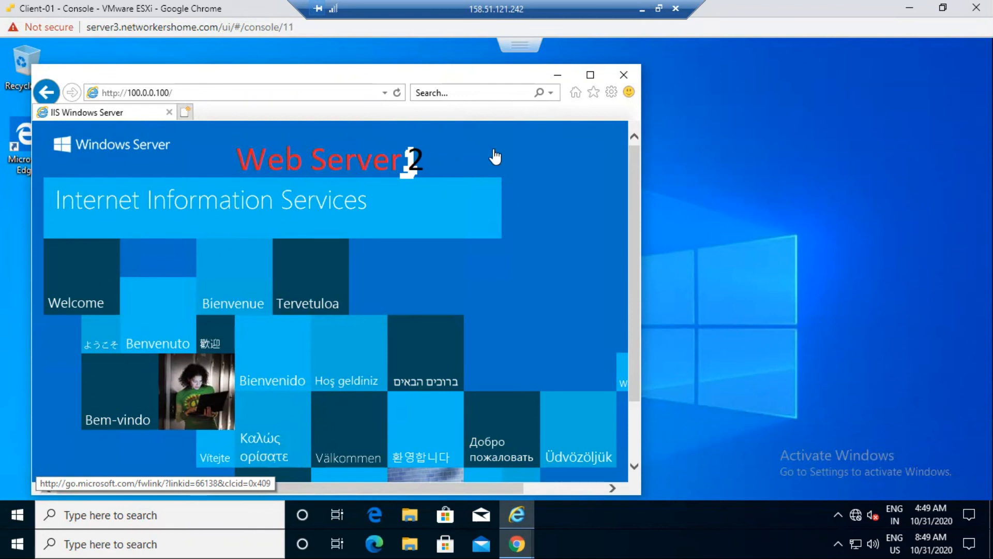
click(910, 8)
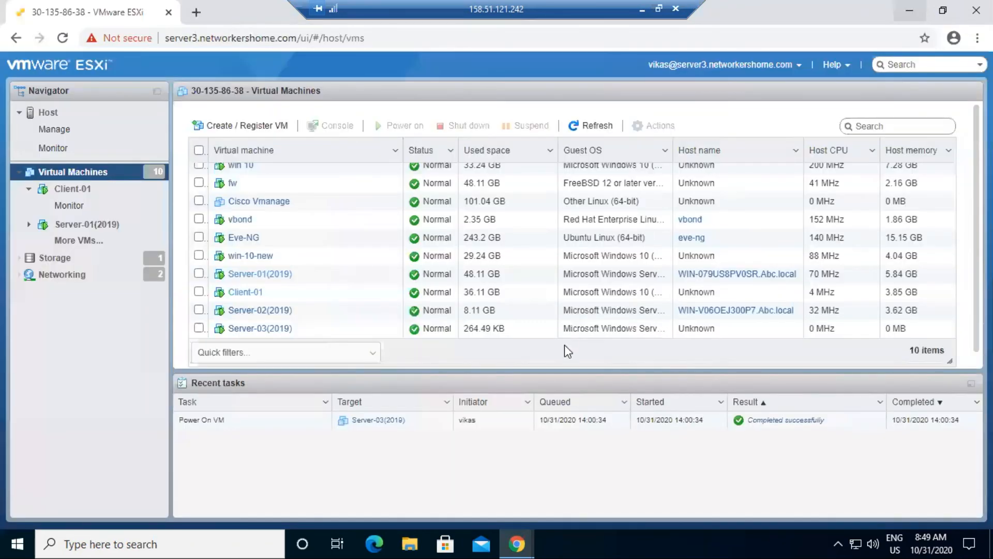
- Power off Server-03(2019) from its console's Power menu
mouse_move(522, 538)
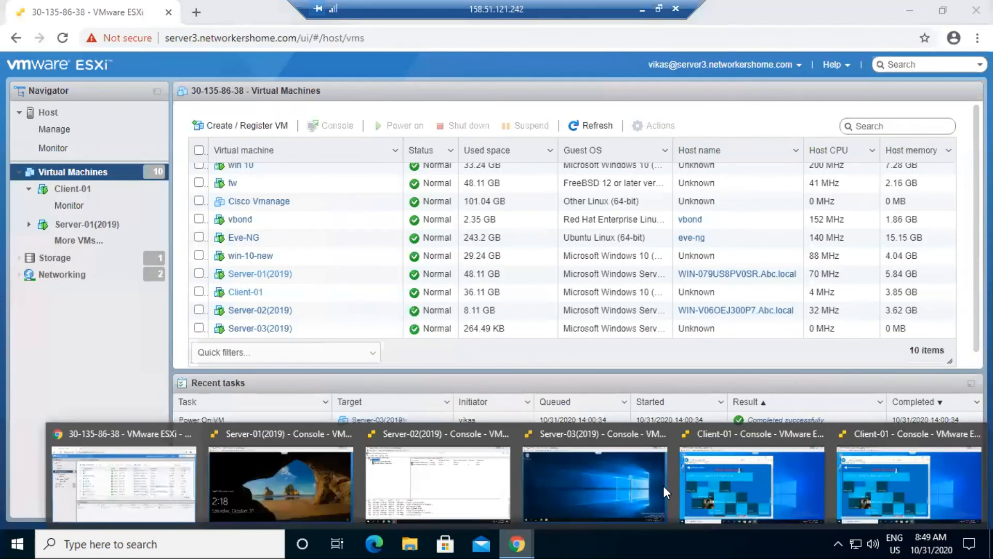
click(566, 486)
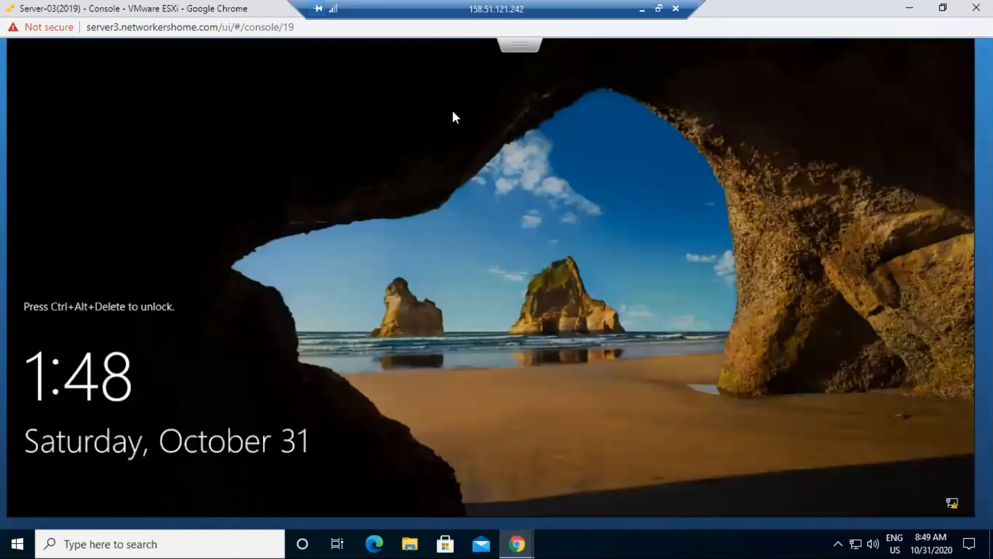
right_click(525, 55)
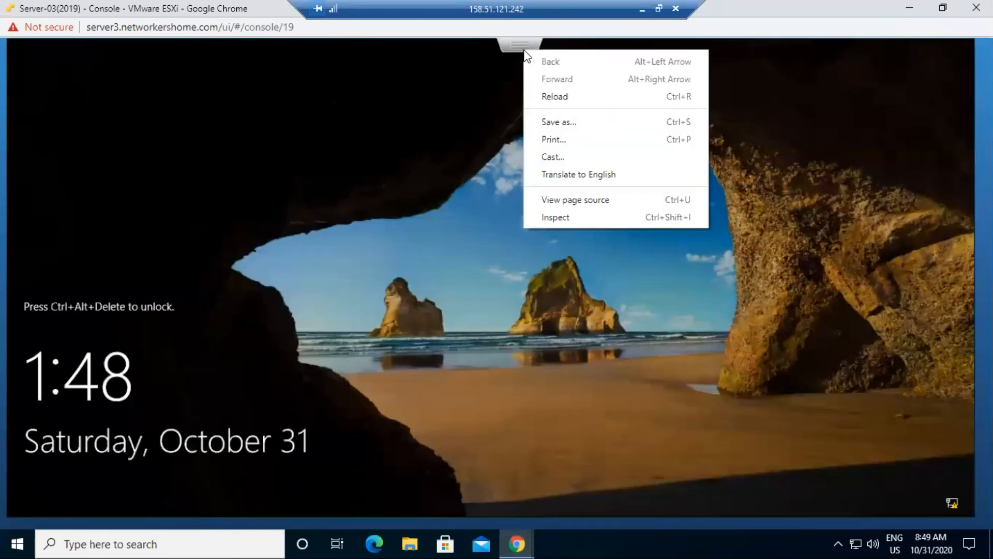
click(517, 45)
click(517, 45)
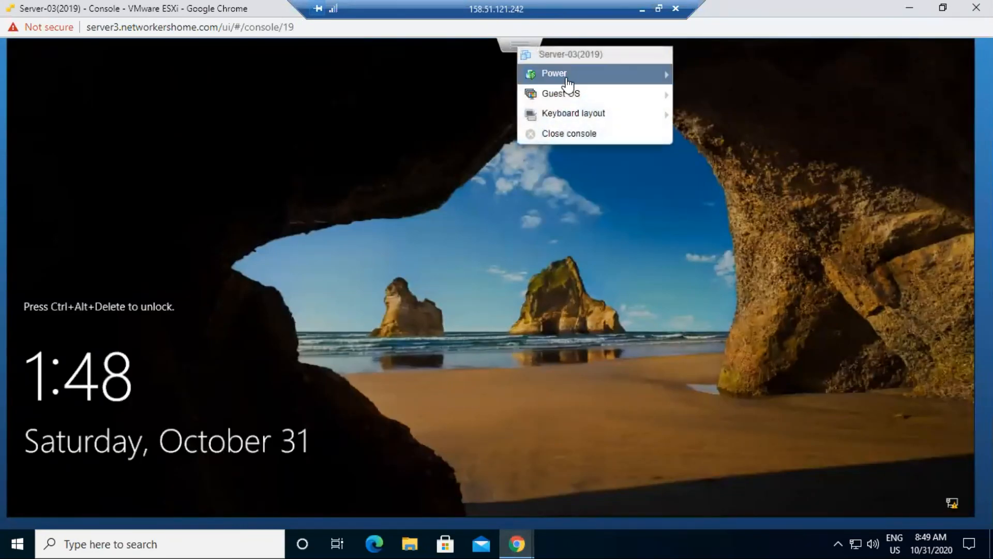
mouse_move(557, 75)
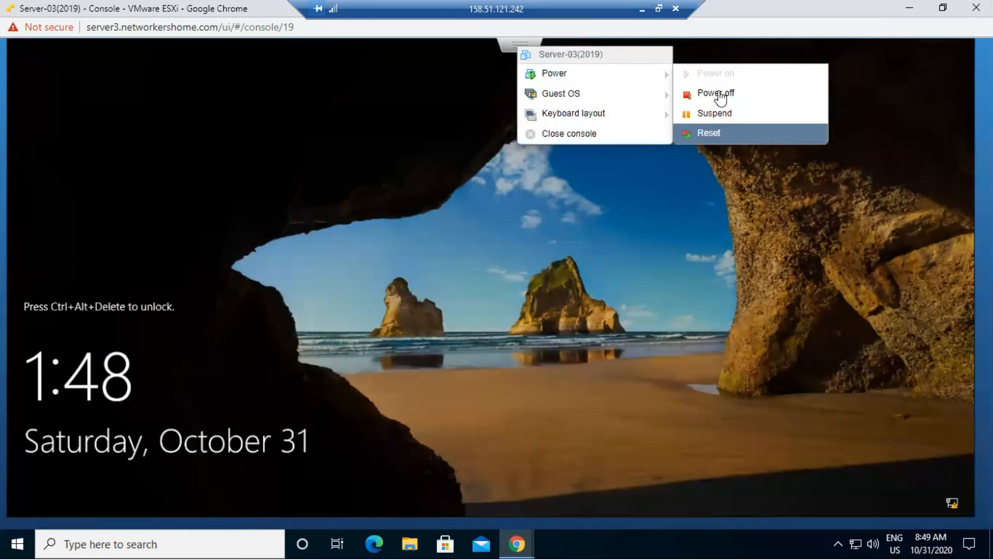
click(719, 94)
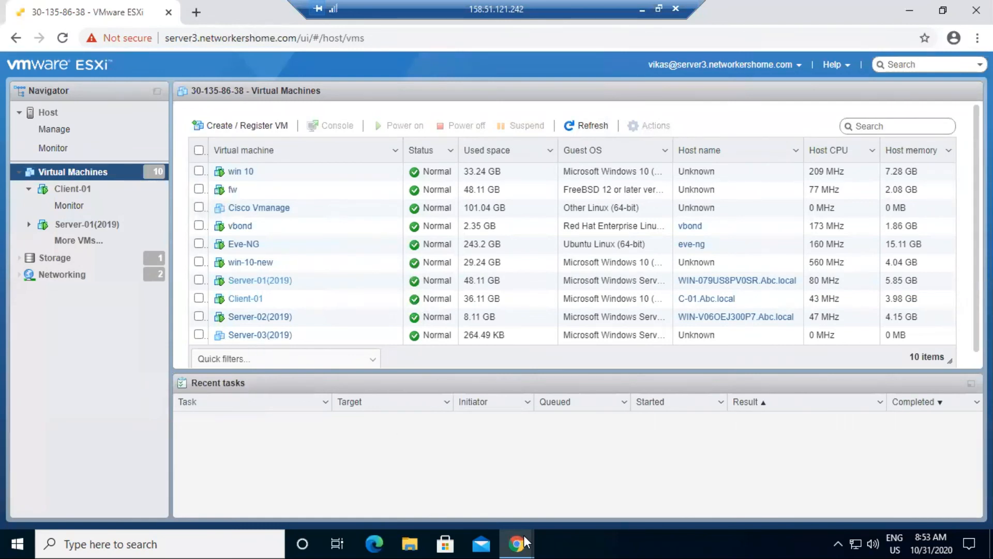
- Reload 100.0.0.100 on Client-01, now served by the Web Server-01 page
mouse_move(524, 535)
click(660, 465)
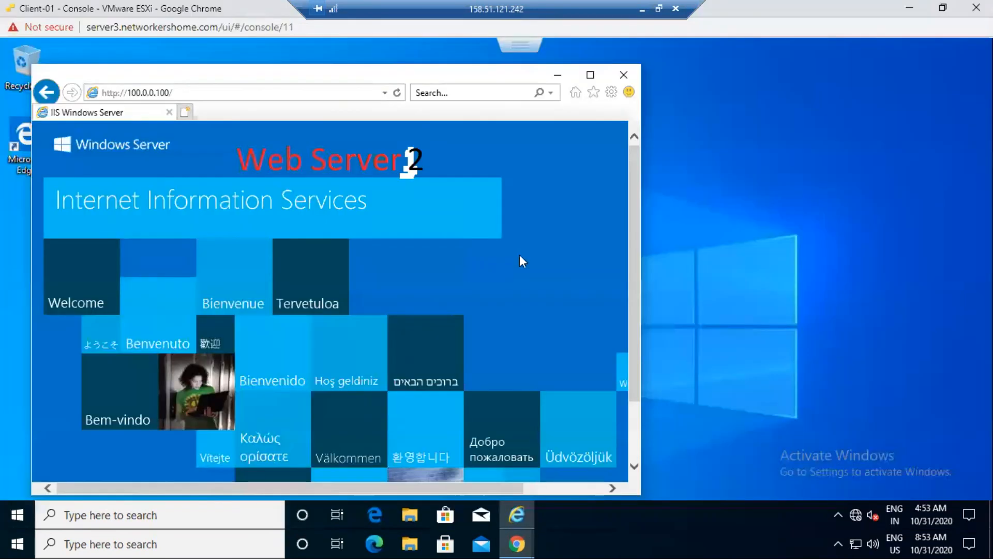
click(198, 90)
key(Return)
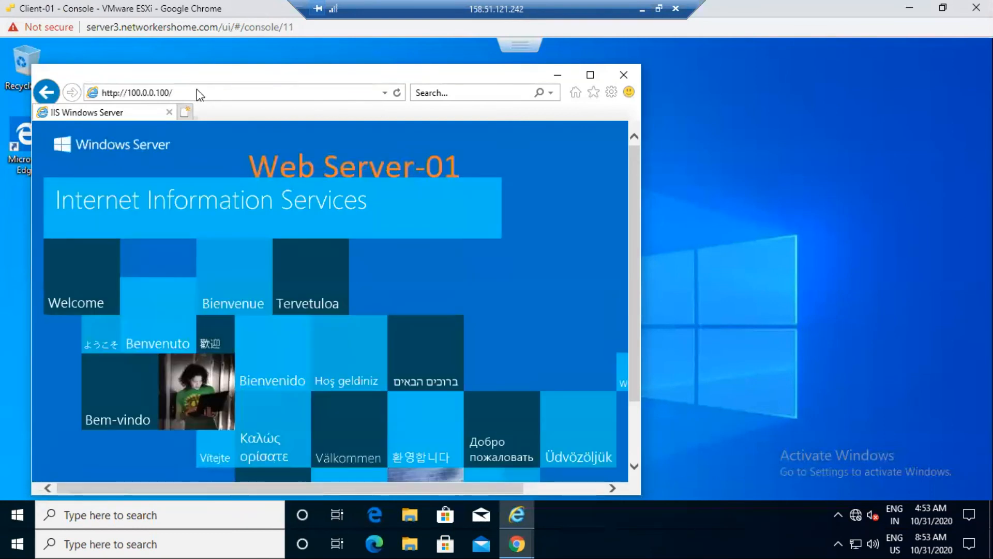